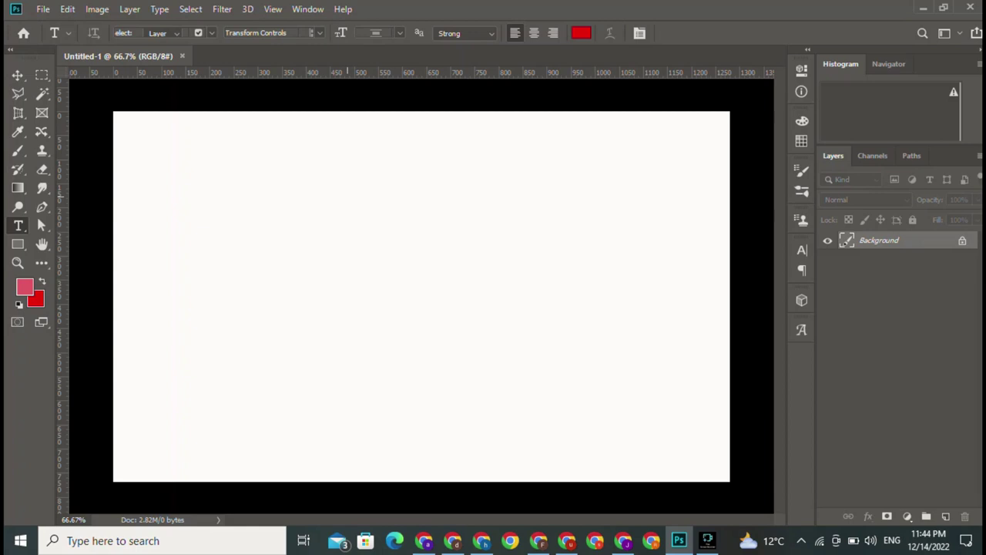
Add an 'I Q' text layer in Golden Coast Italic near the top of the canvas.
left_click(346, 196)
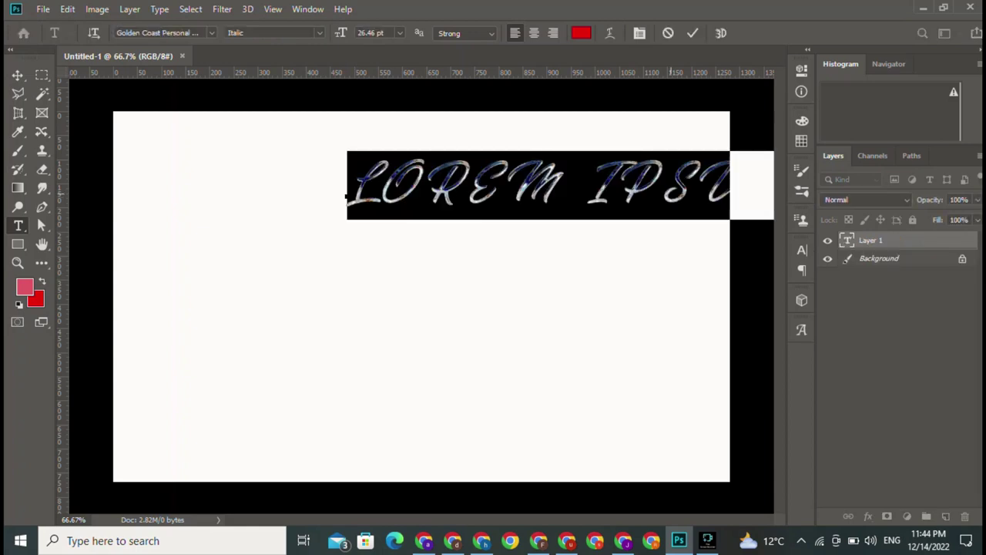
key("BackSpace")
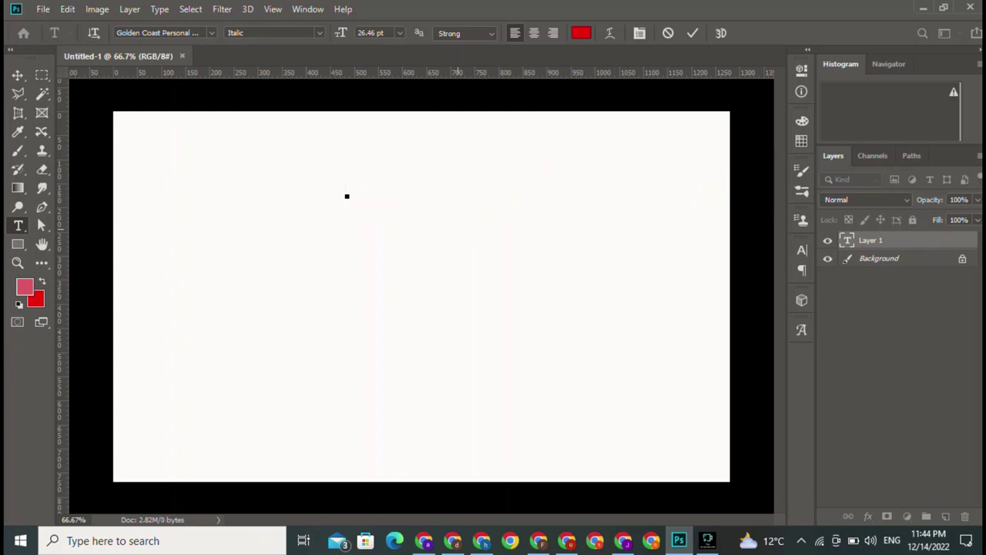
type("I")
type("Q")
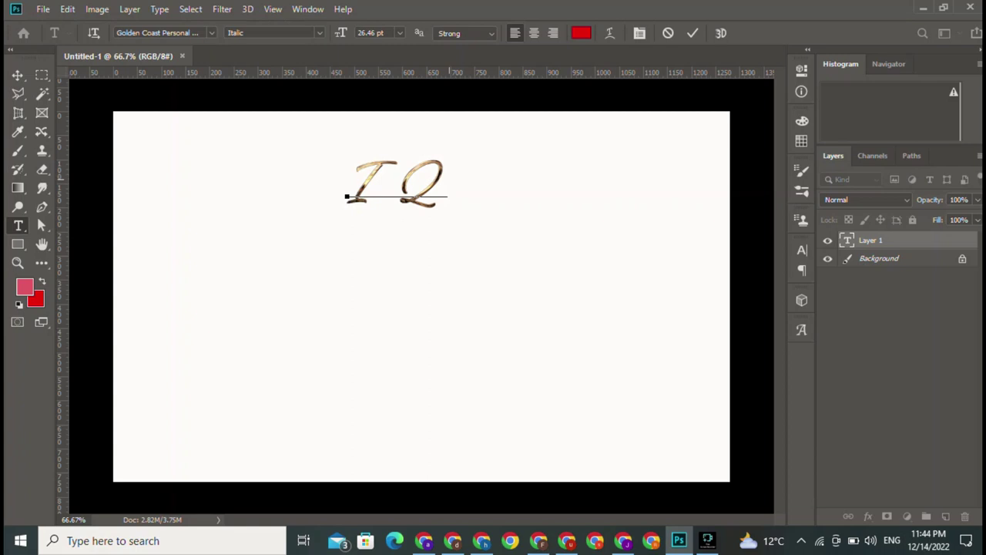
left_click(693, 33)
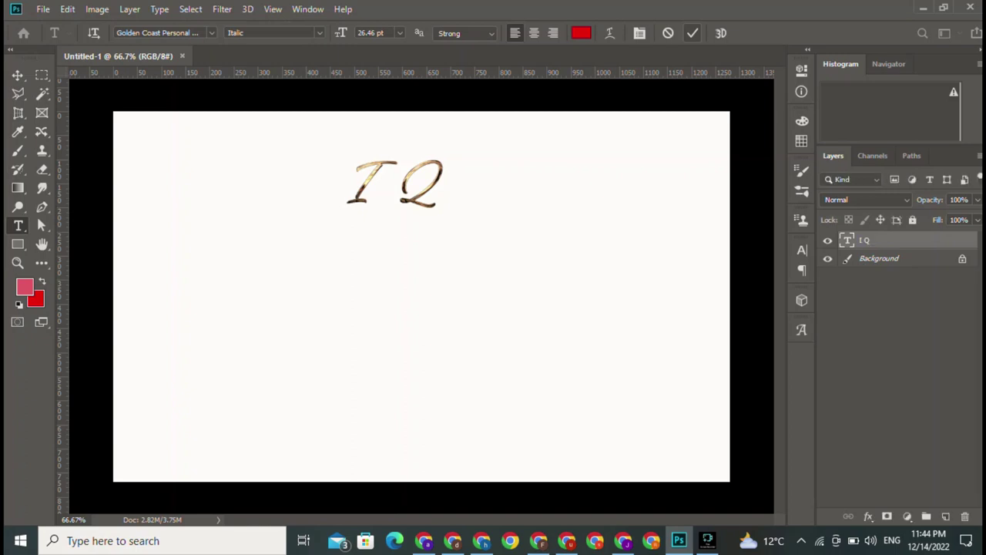
Try the Modern No. 20 font from the Character panel, then revert it.
left_click(802, 249)
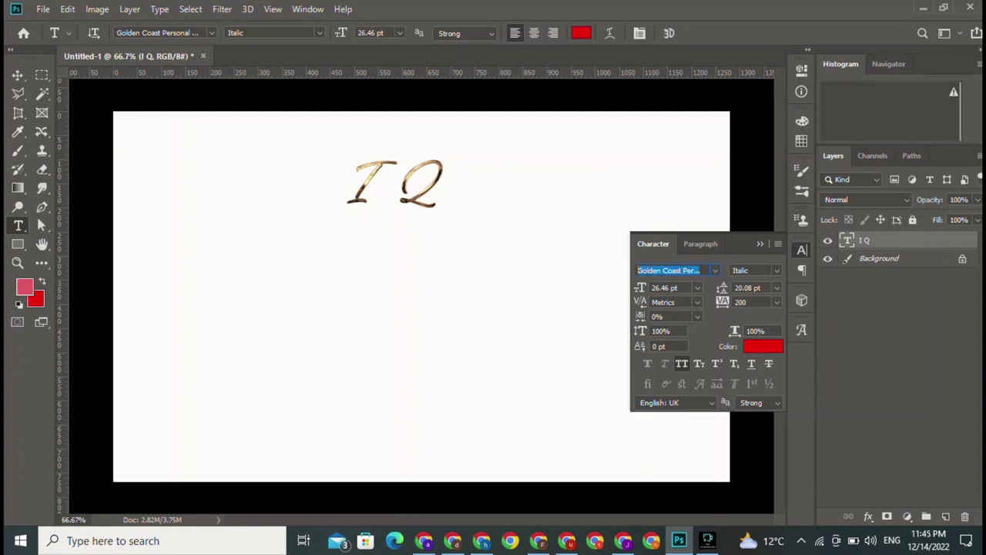
type("modern")
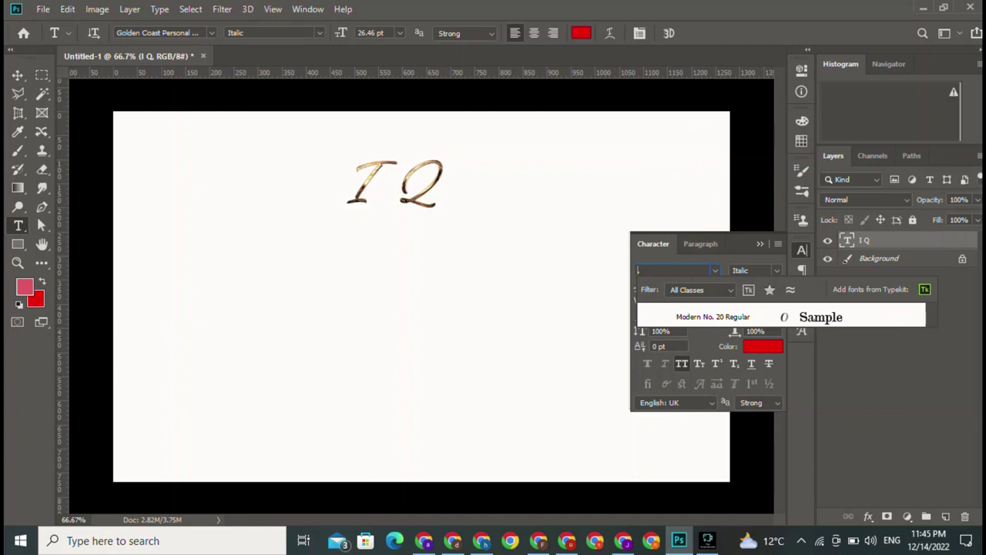
key("Return")
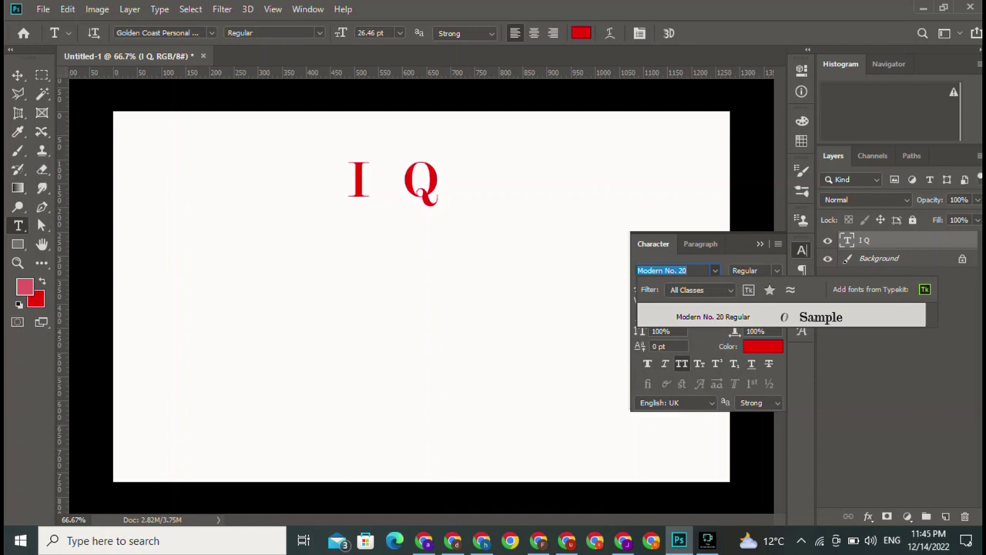
key("Escape")
Preview fonts in the list and apply Home Christmas to the I Q text.
left_click(715, 270)
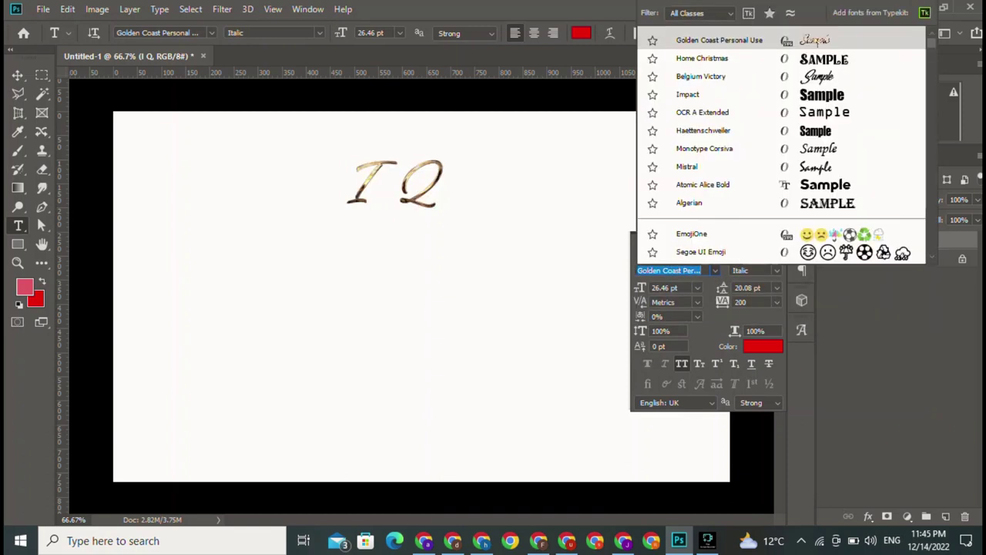
key("Up")
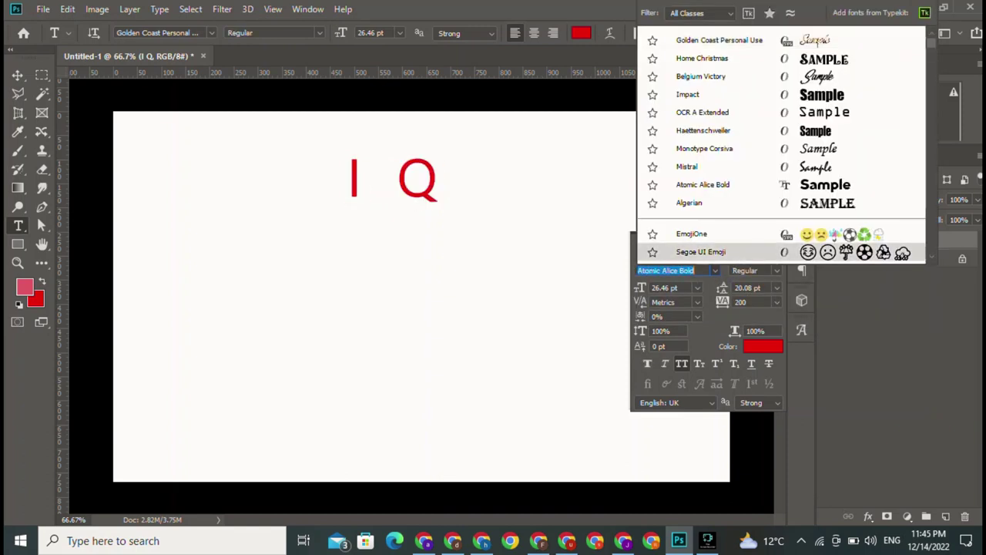
key("Up")
key("Up")
key("Up")
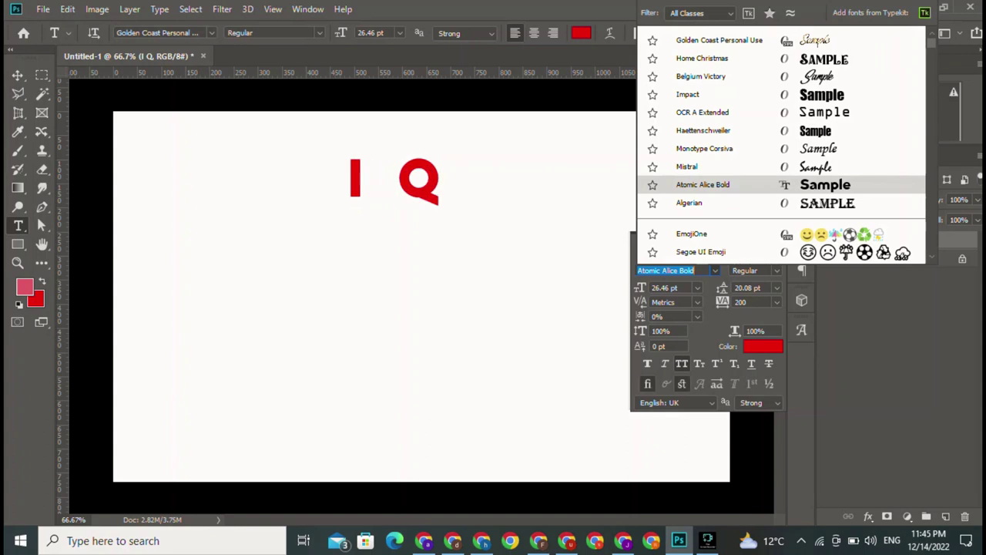
key("Up")
key("Up")
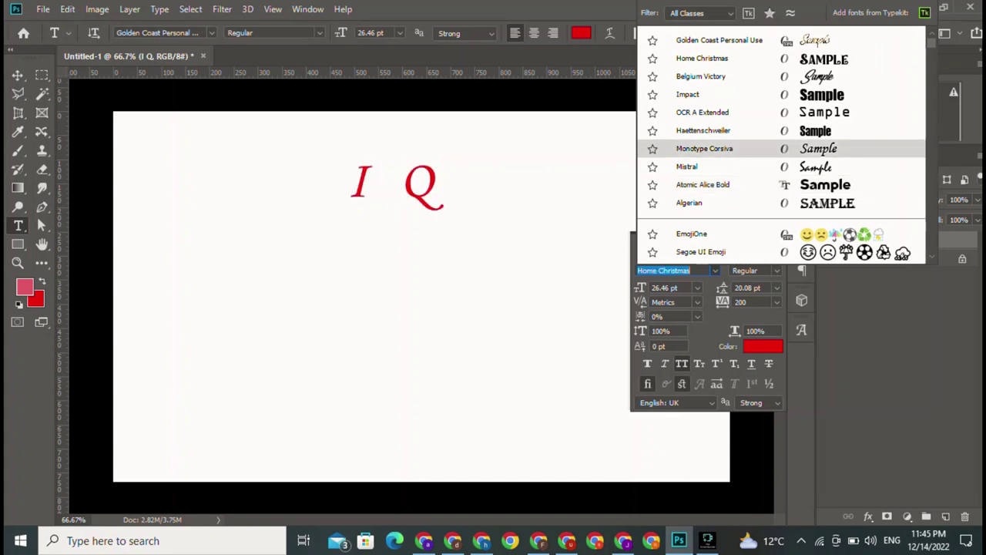
key("Up")
key("Up")
key("Up")
key("Down")
key("Down")
key("Down")
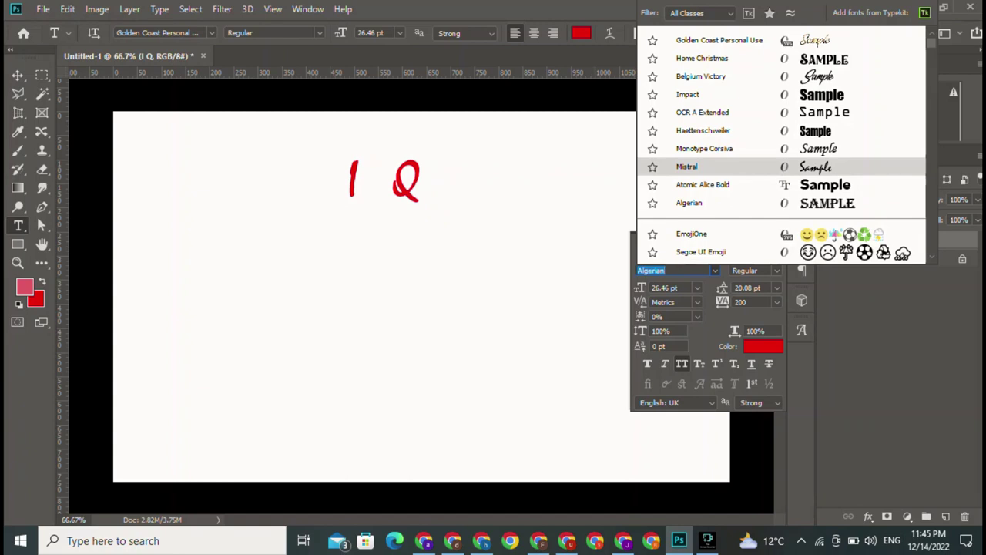
key("Down")
key("Down")
key("Up")
key("Up")
key("Up")
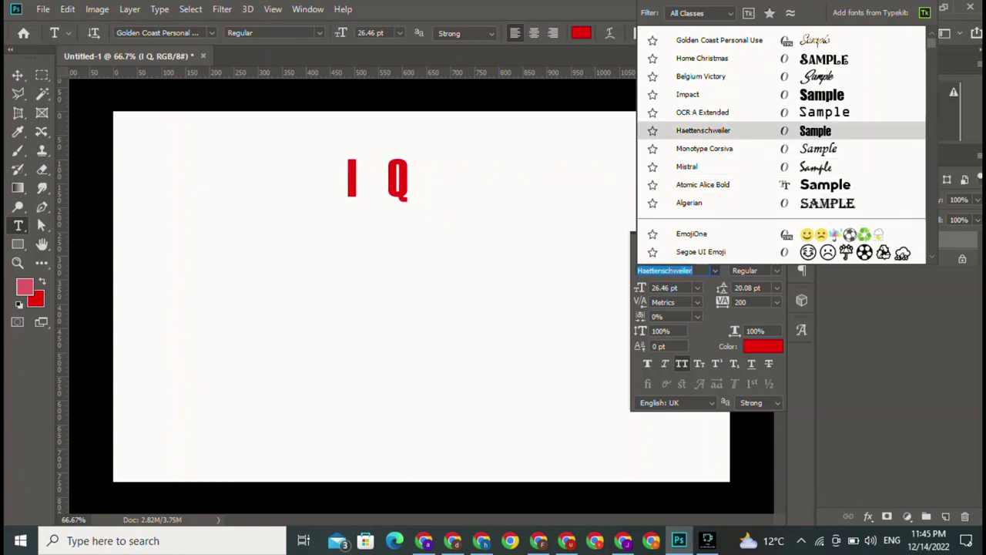
key("Down")
key("Down")
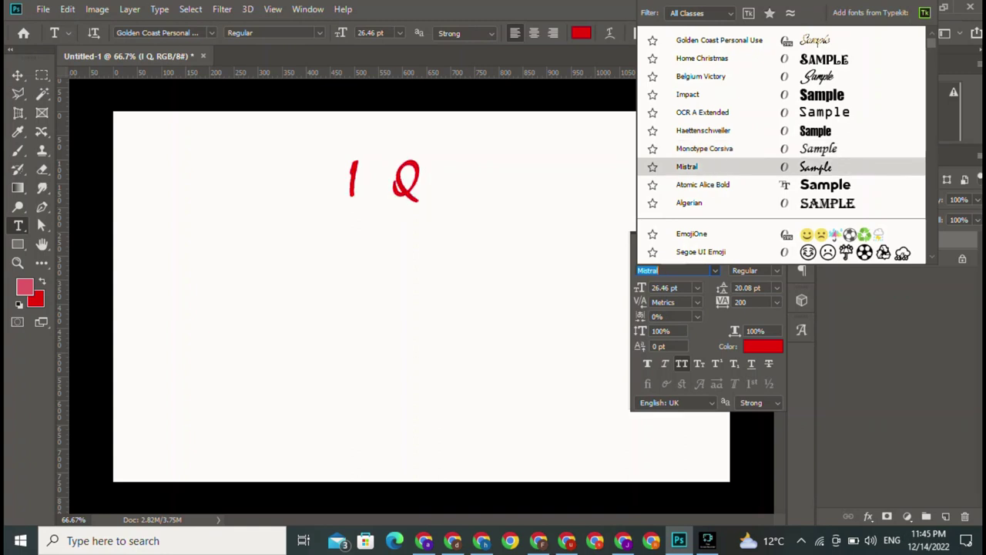
key("Down")
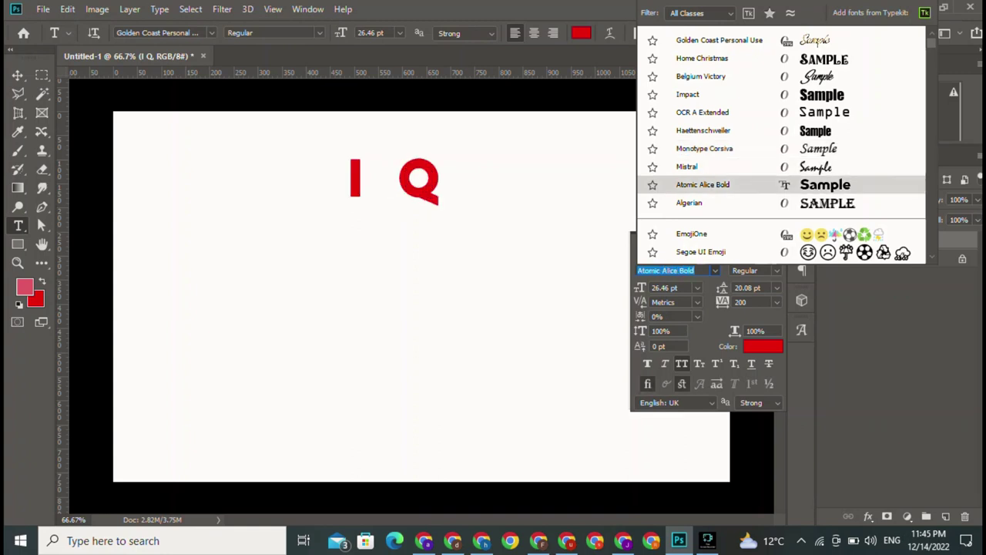
key("Up")
key("Up")
key("Up")
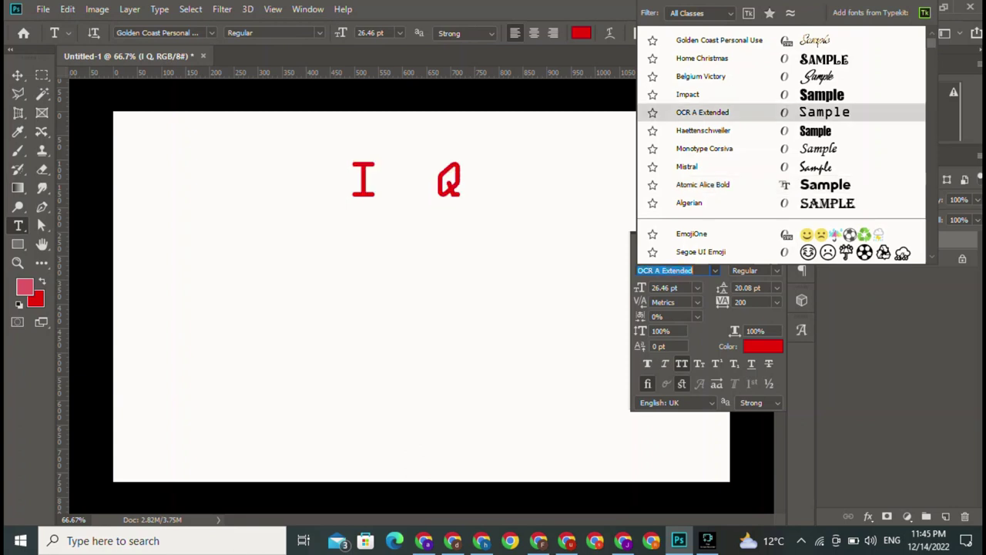
key("Up")
key("Up")
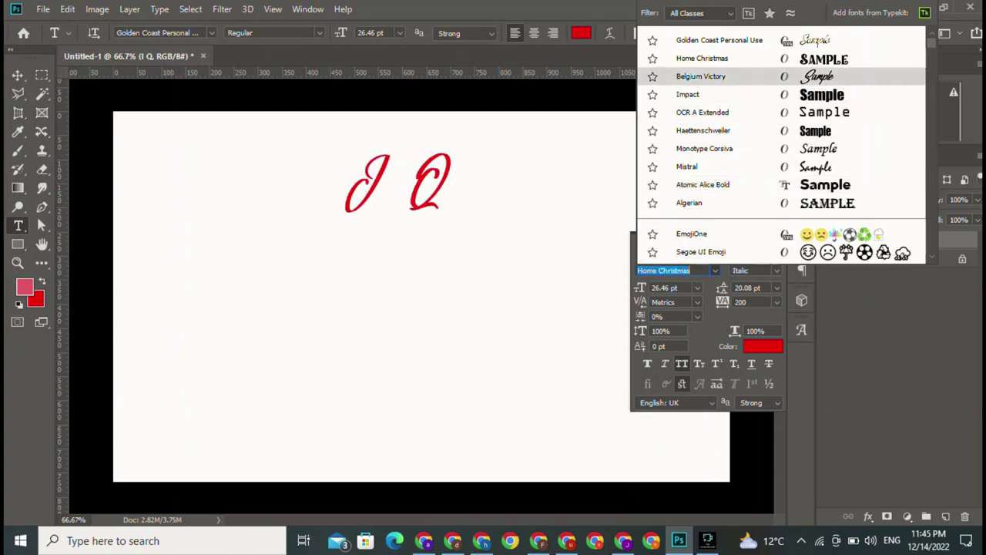
key("Up")
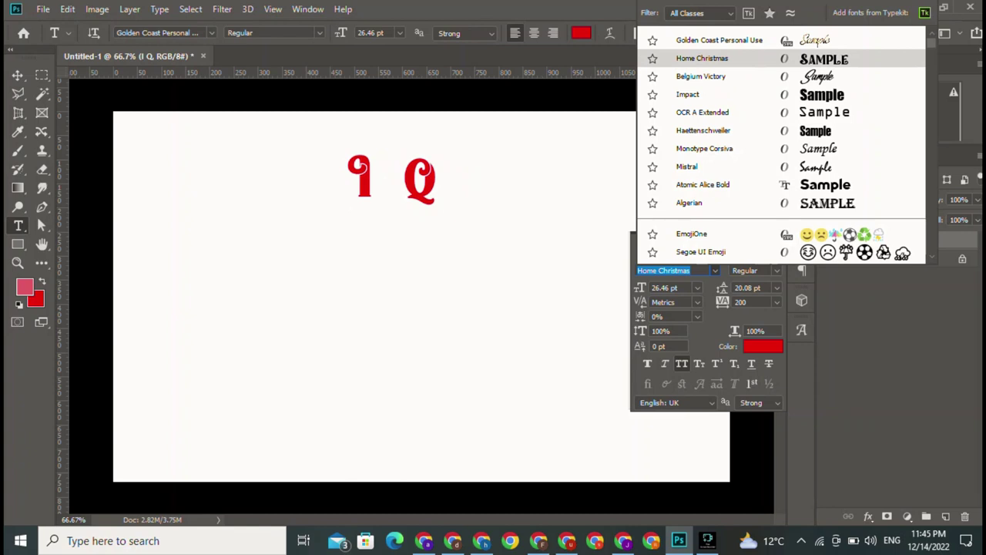
key("Return")
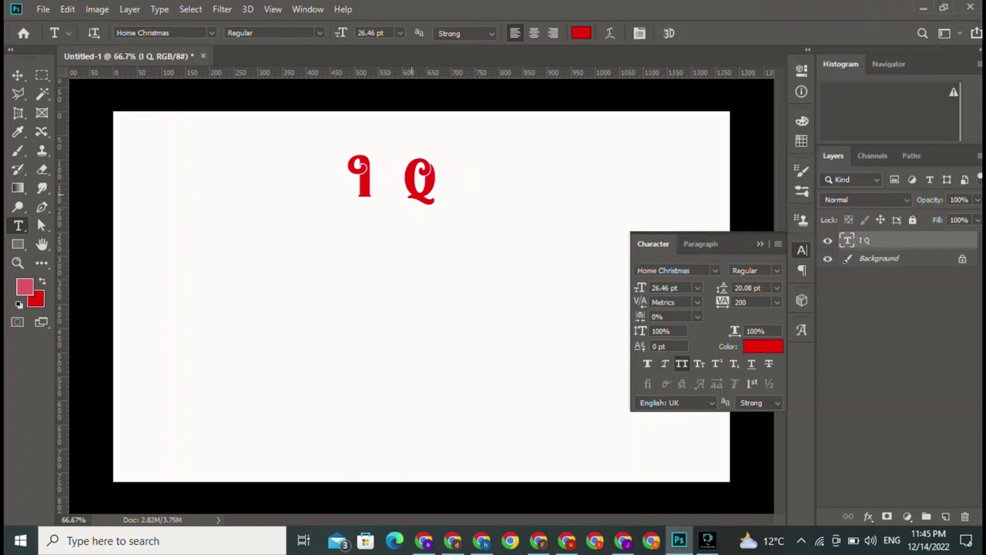
Scale the I Q text to 327.10% and move it to the canvas centre.
left_click(17, 75)
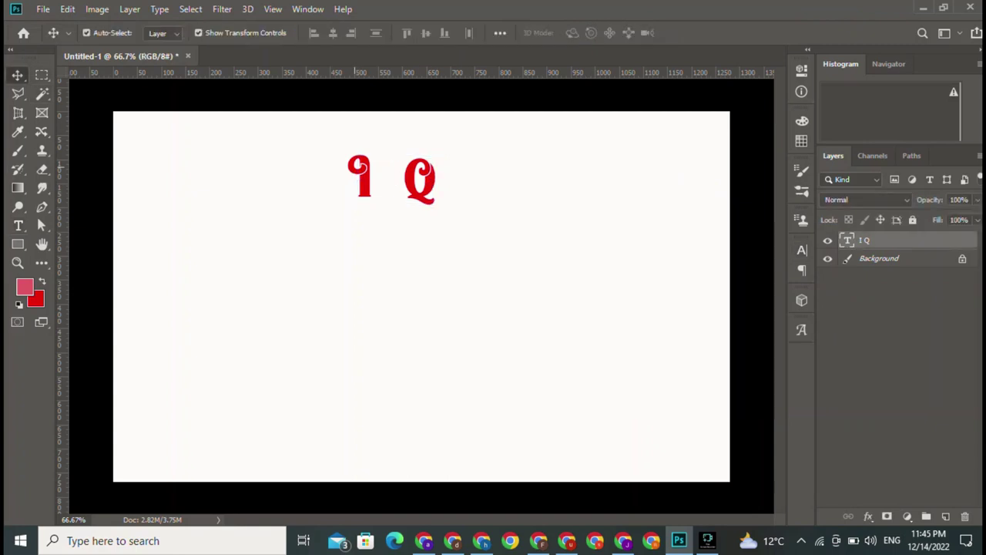
key("ctrl")
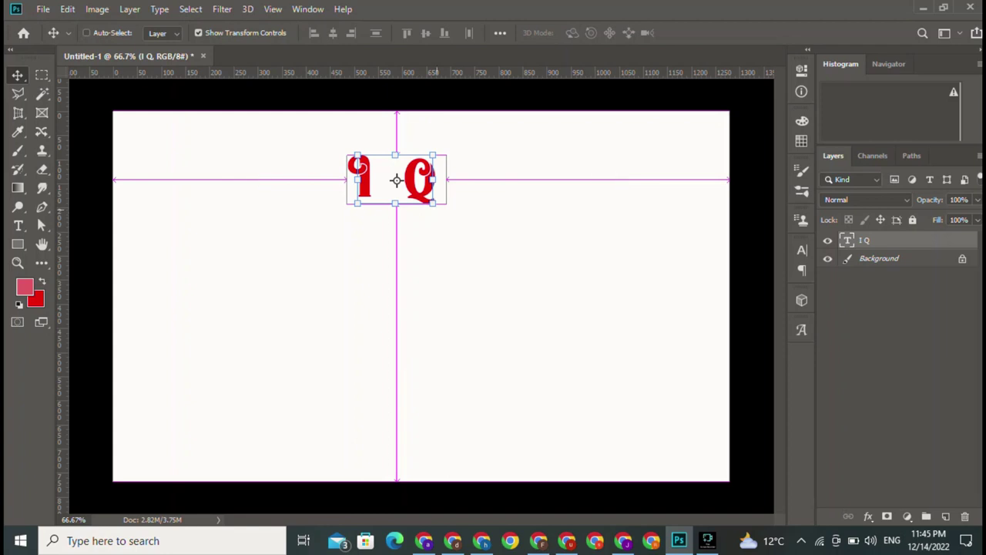
key("ctrl+t")
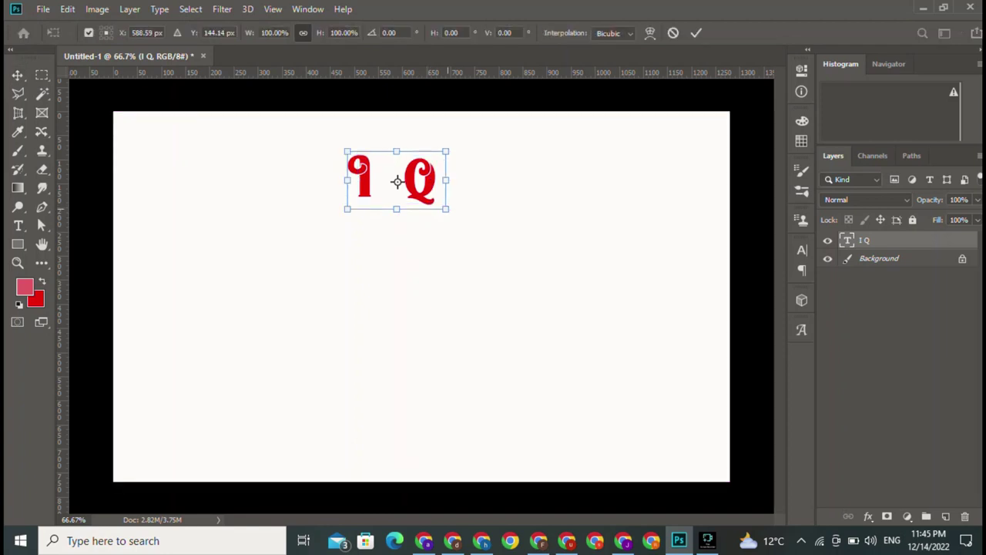
left_click_drag(445, 208, 672, 342)
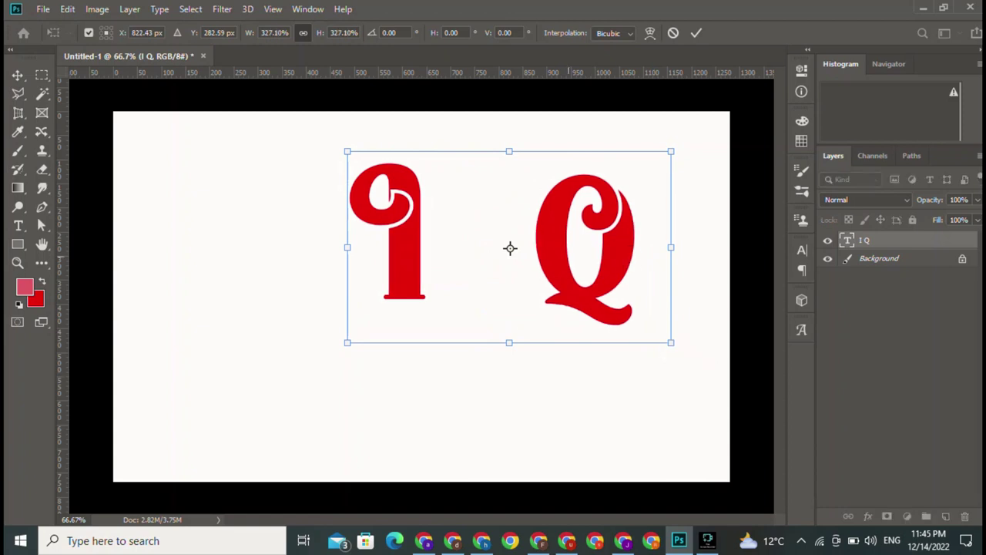
left_click_drag(511, 247, 422, 278)
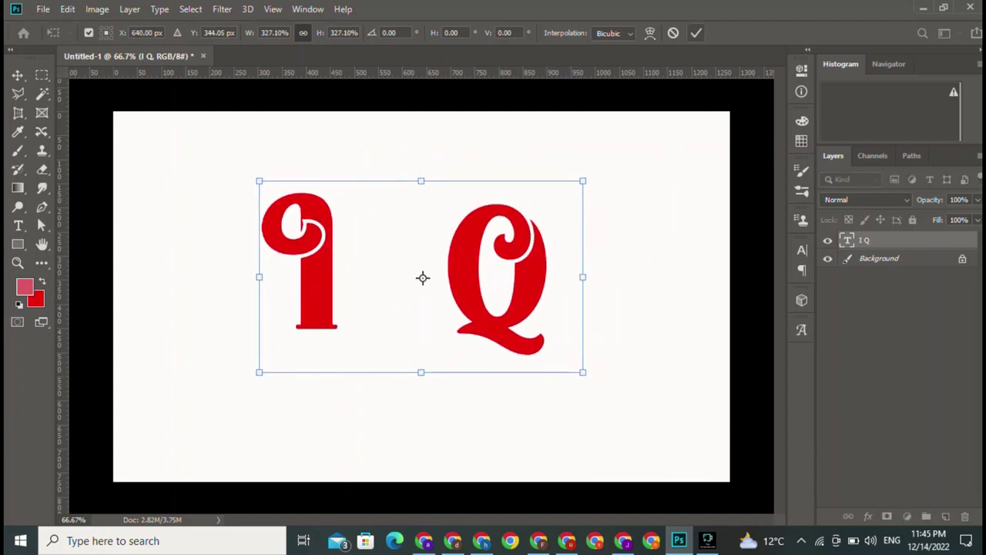
key("Return")
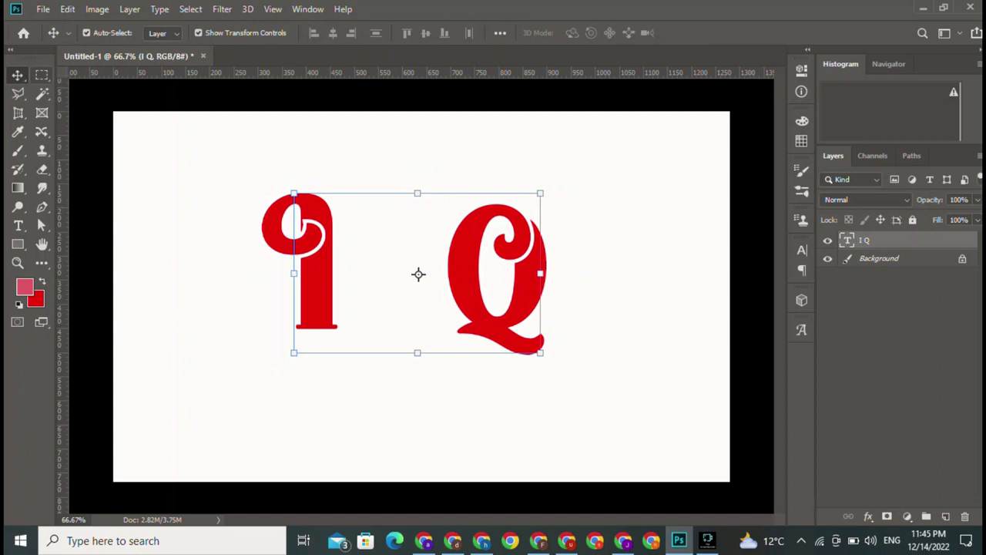
Marquee-select the letter I and rasterize the I Q text layer.
left_click(42, 75)
mouse_move(244, 142)
left_mouse_down()
mouse_move(285, 183)
mouse_move(416, 387)
left_mouse_up()
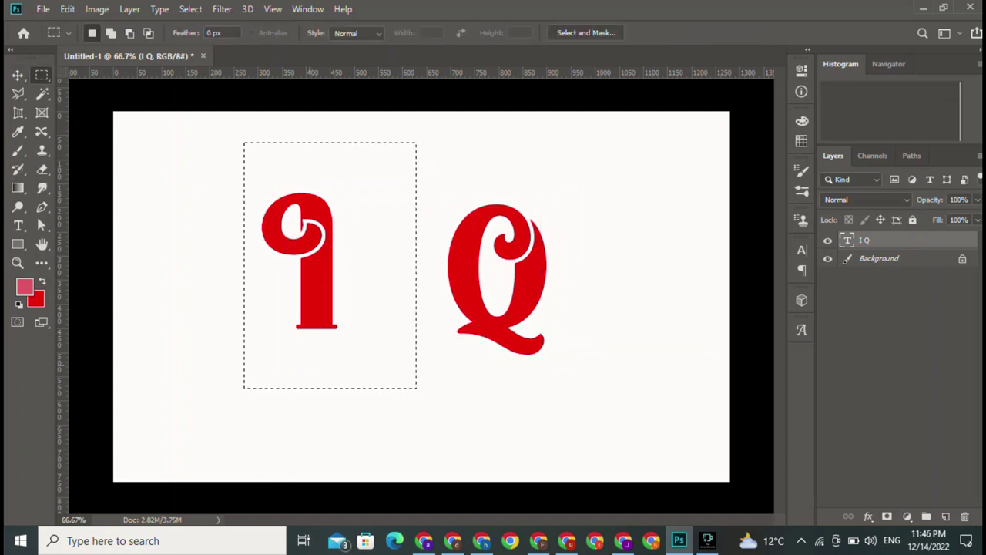
key("ctrl+j")
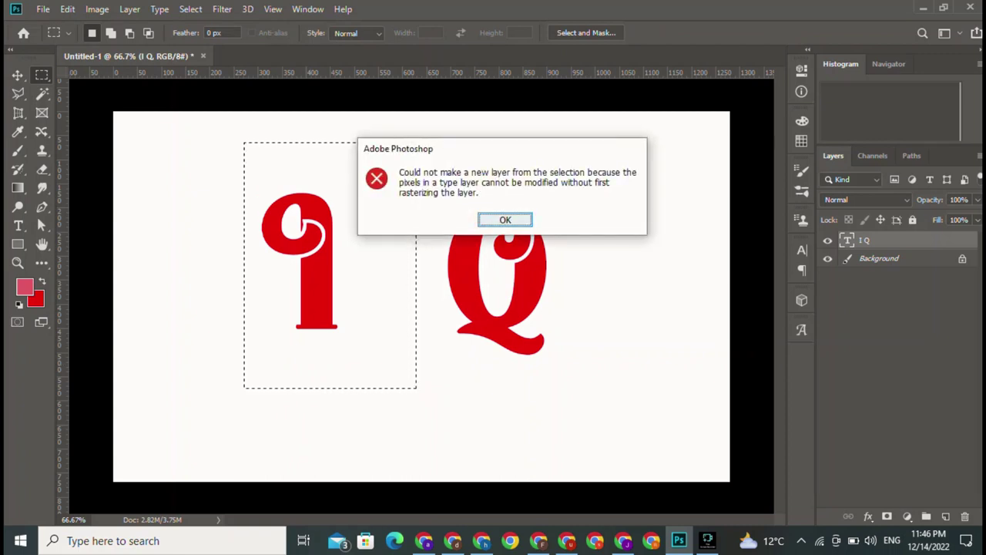
left_click(509, 220)
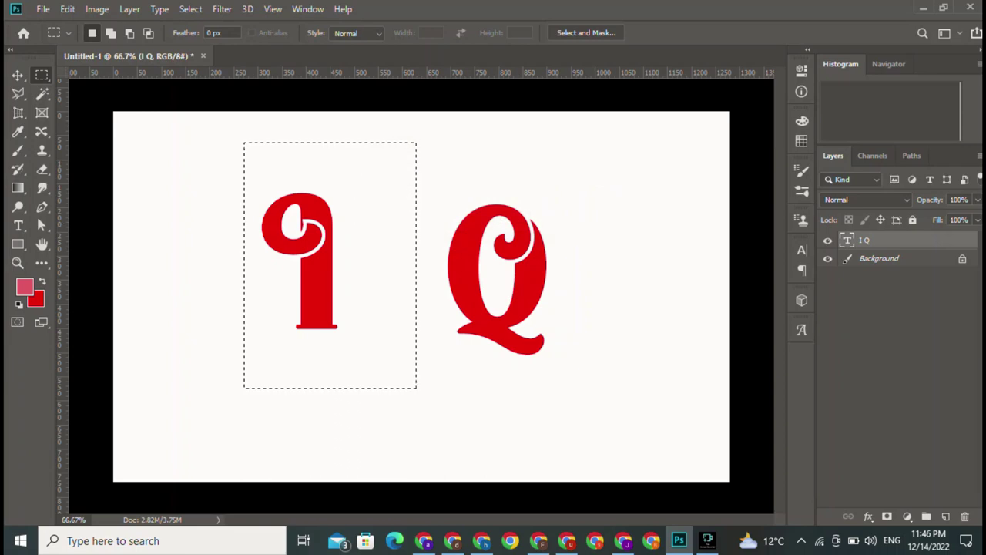
right_click(887, 240)
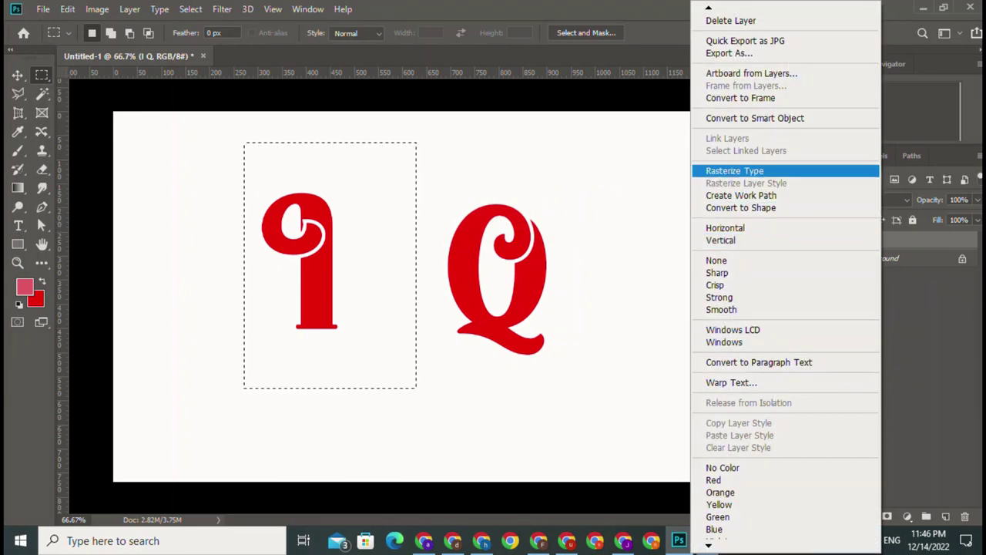
left_click(735, 170)
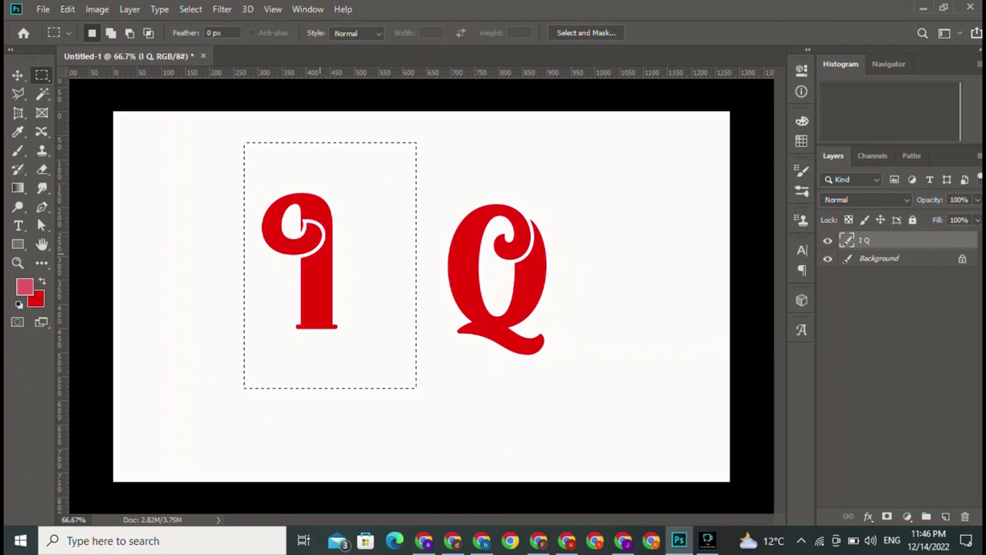
Copy the I and Q onto Layer 1 and Layer 2, then delete the original I Q layer.
key("ctrl+j")
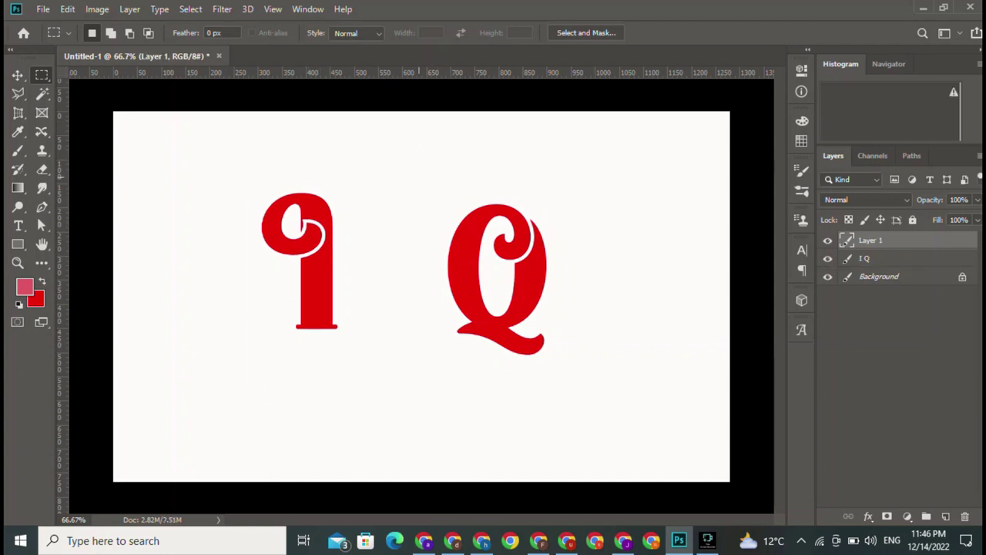
left_click_drag(442, 205, 557, 393)
left_click(878, 258)
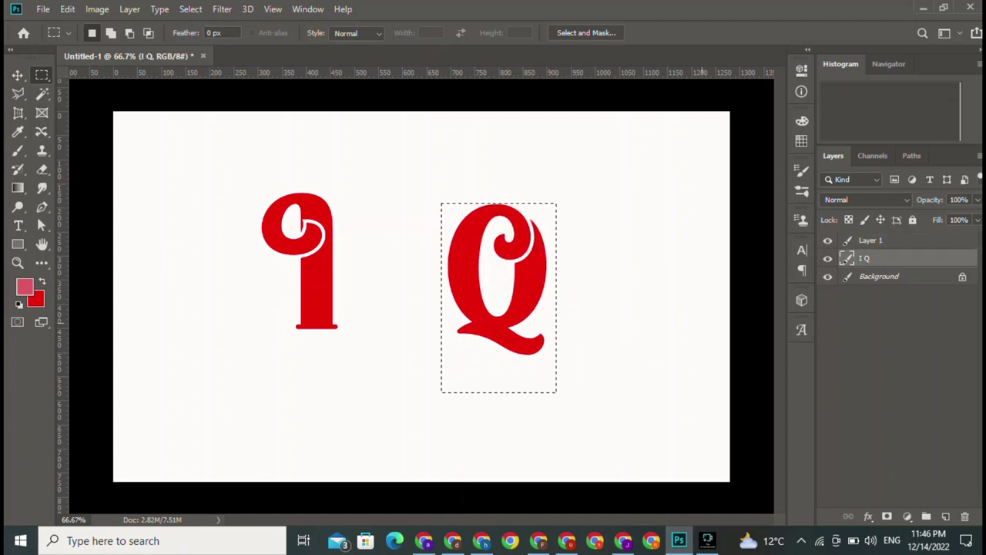
key("ctrl+j")
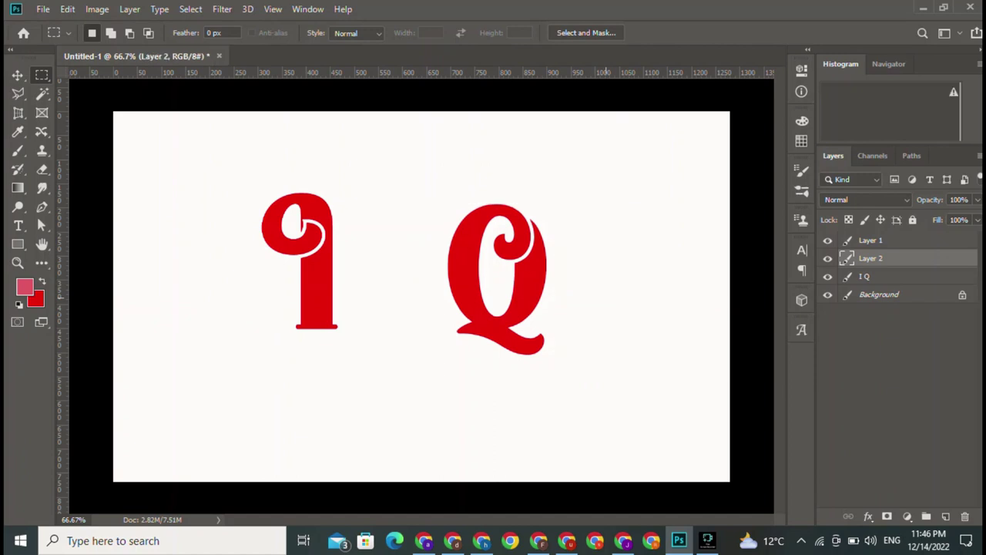
key("v")
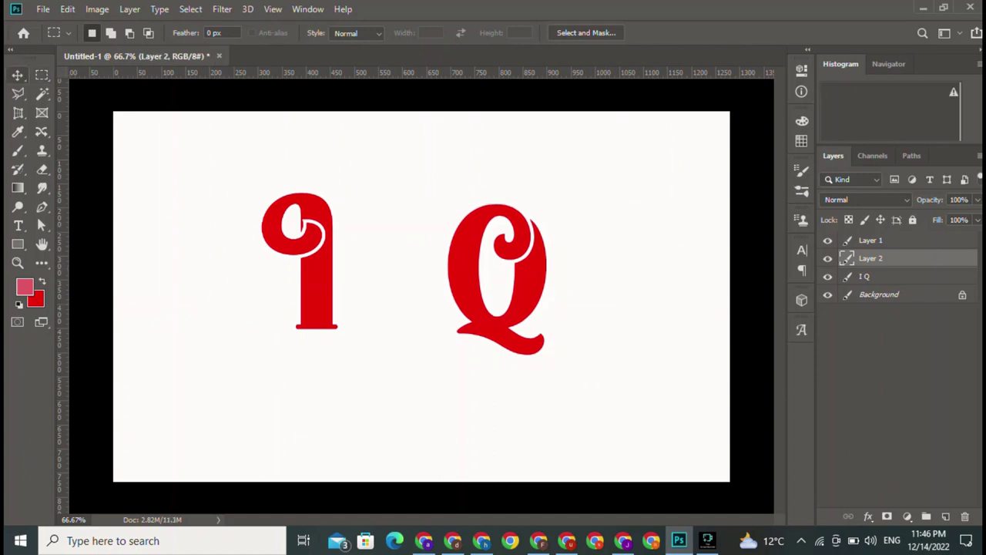
key("alt+bracketleft")
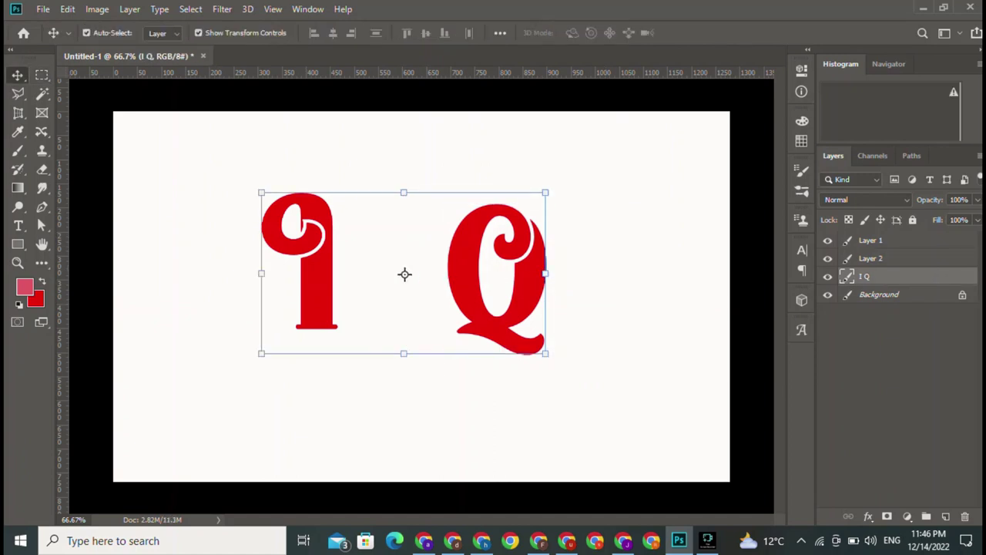
key("Delete")
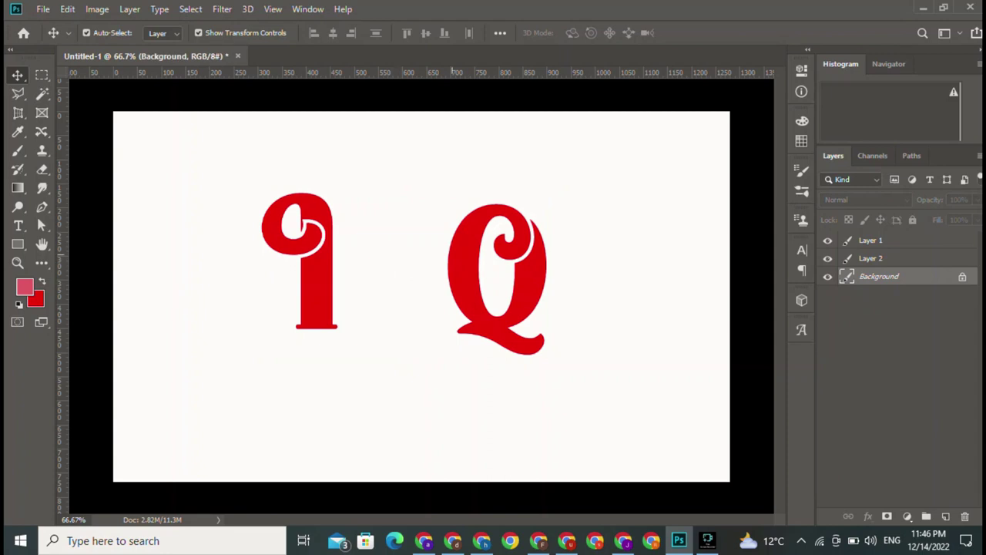
key("alt+bracketright")
Enlarge the I to about 192% and overlap the Q onto its stem.
left_click_drag(498, 280, 437, 269)
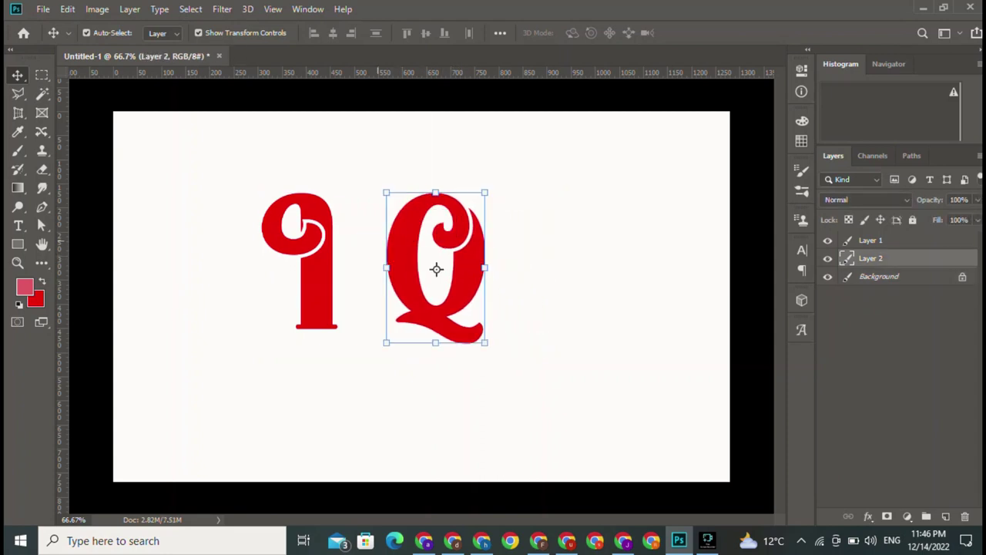
left_click(300, 262)
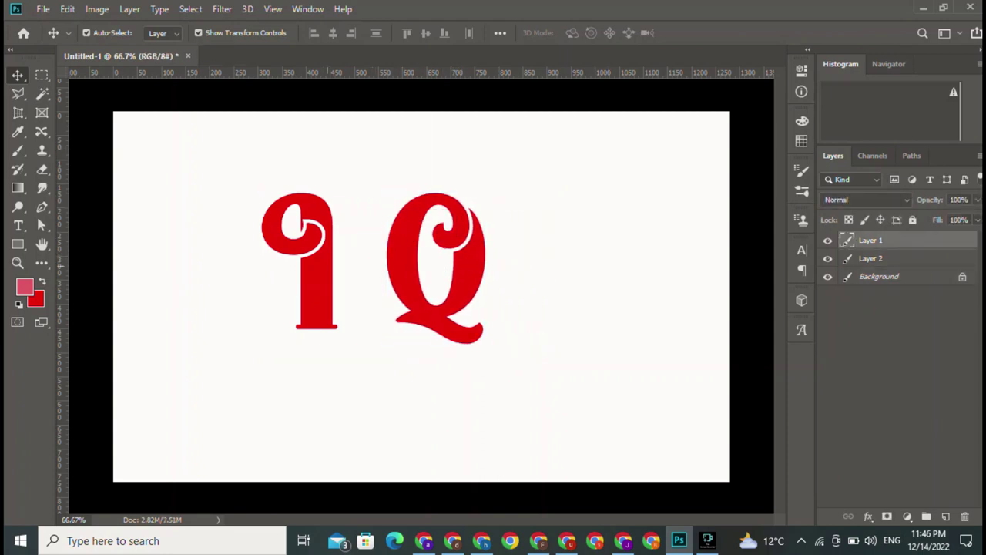
key("ctrl+t")
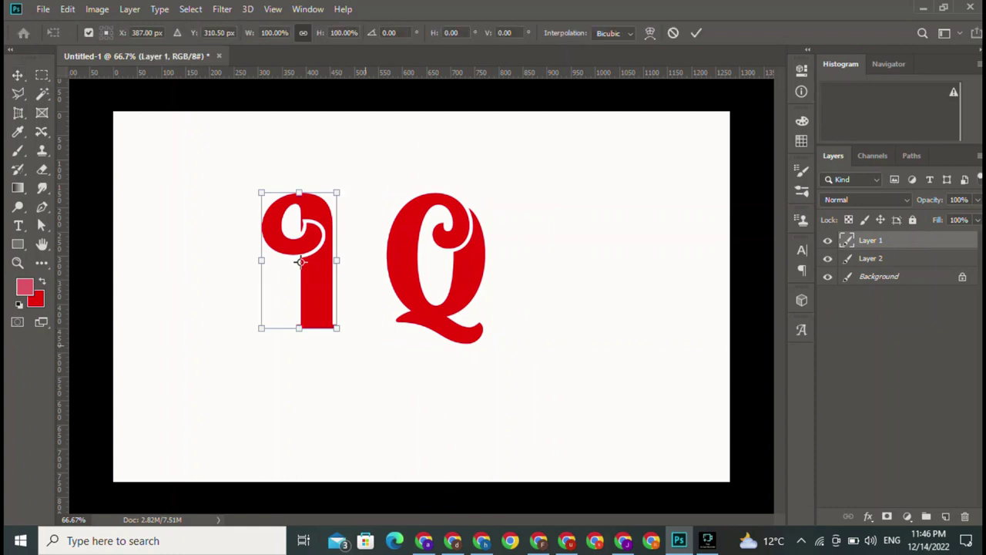
left_click_drag(337, 329, 462, 386)
mouse_move(331, 318)
left_mouse_down()
mouse_move(363, 206)
mouse_move(313, 288)
left_mouse_up()
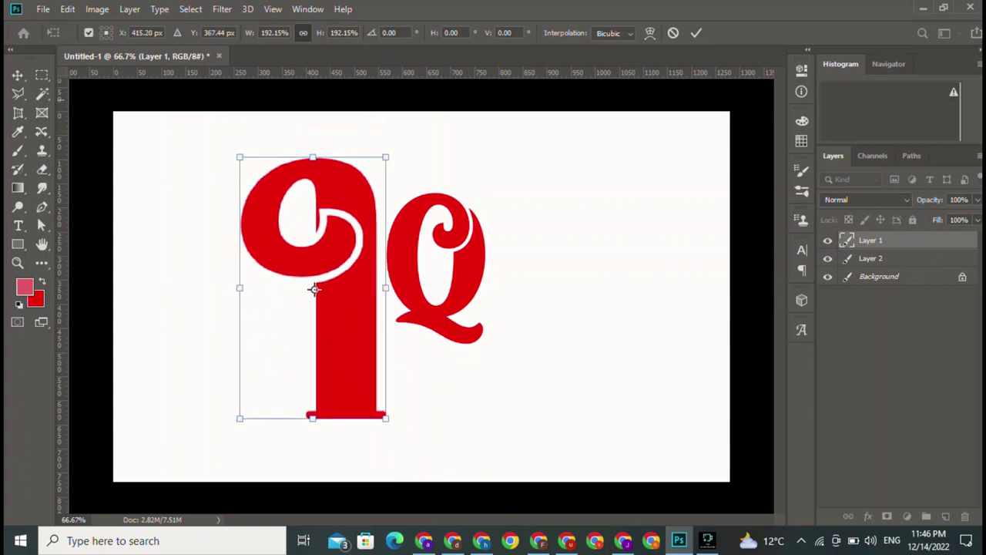
key("Return")
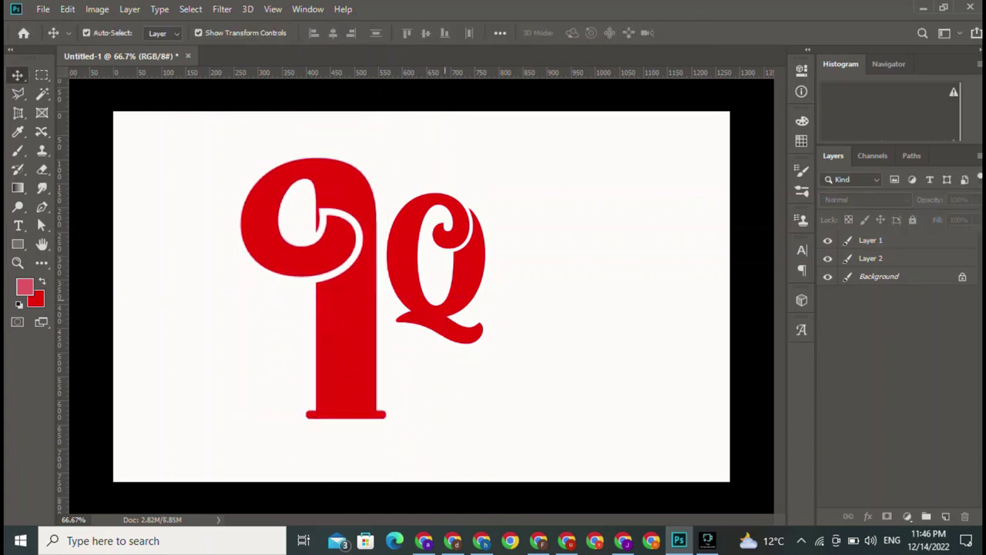
mouse_move(432, 221)
left_mouse_down()
mouse_move(333, 323)
mouse_move(391, 332)
left_mouse_up()
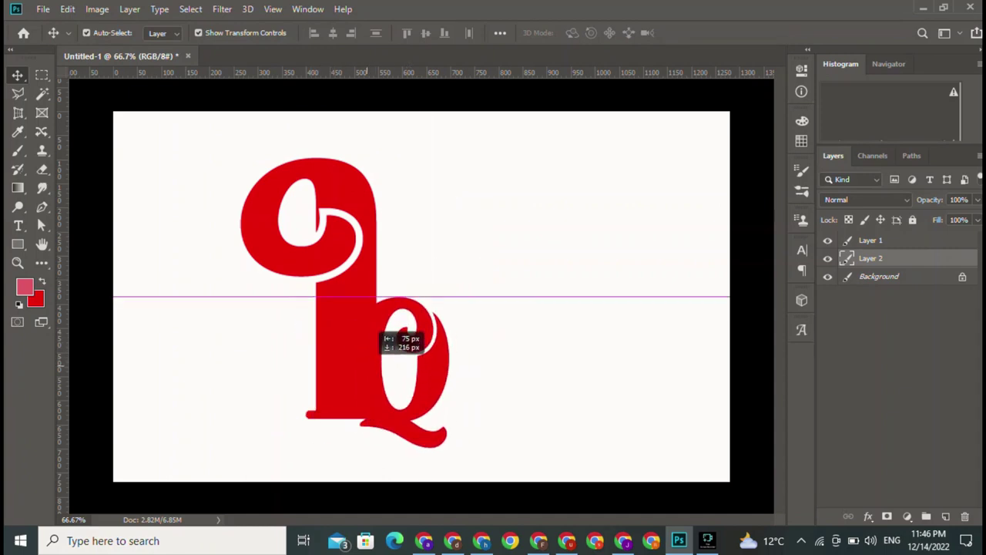
left_click_drag(382, 333, 376, 329)
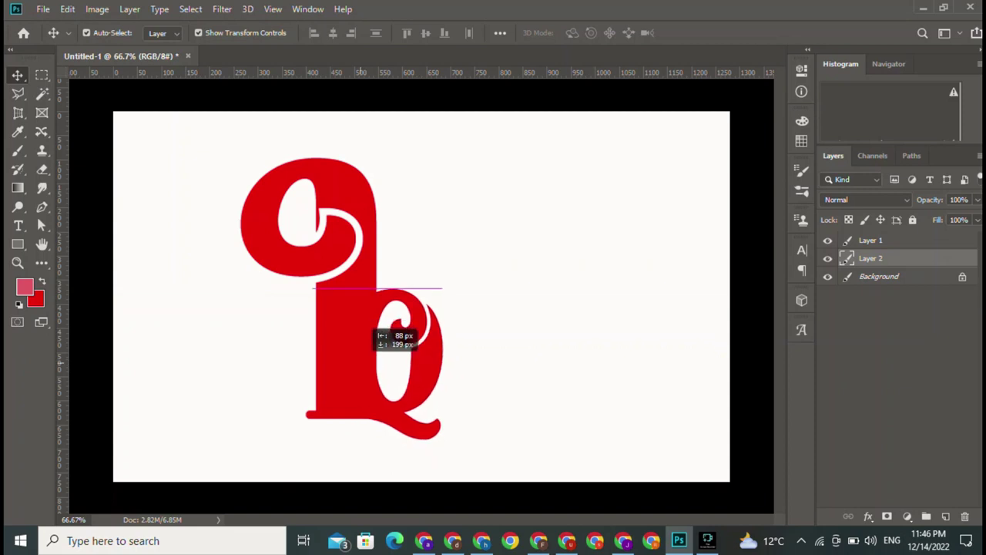
left_click(894, 385)
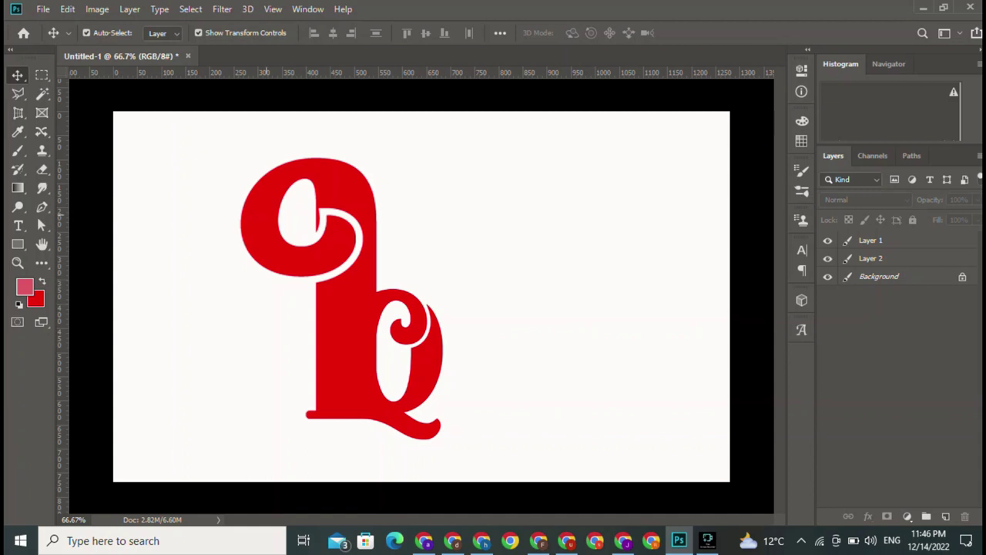
Scale both letters together to 54.09% and centre the monogram on the canvas.
left_click_drag(193, 152, 504, 474)
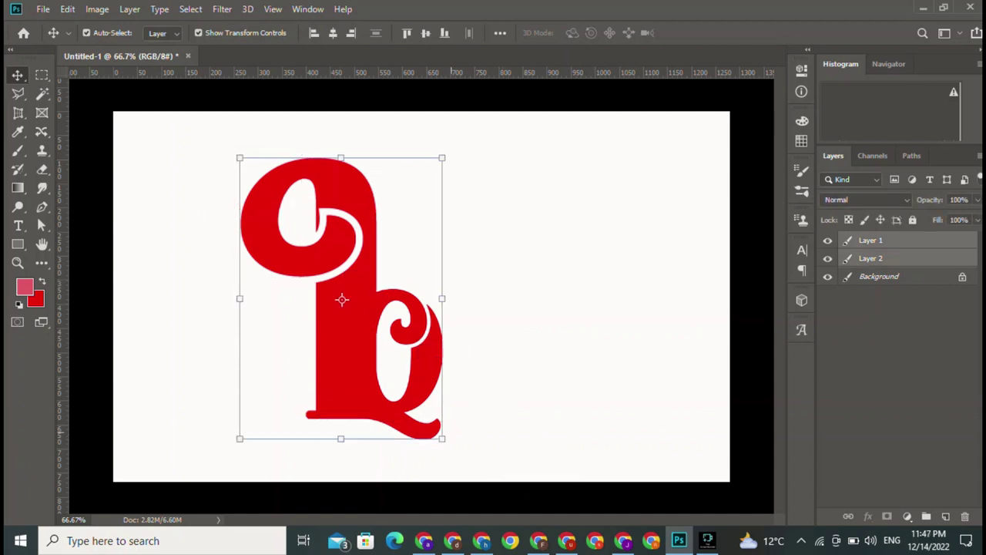
key("ctrl+t")
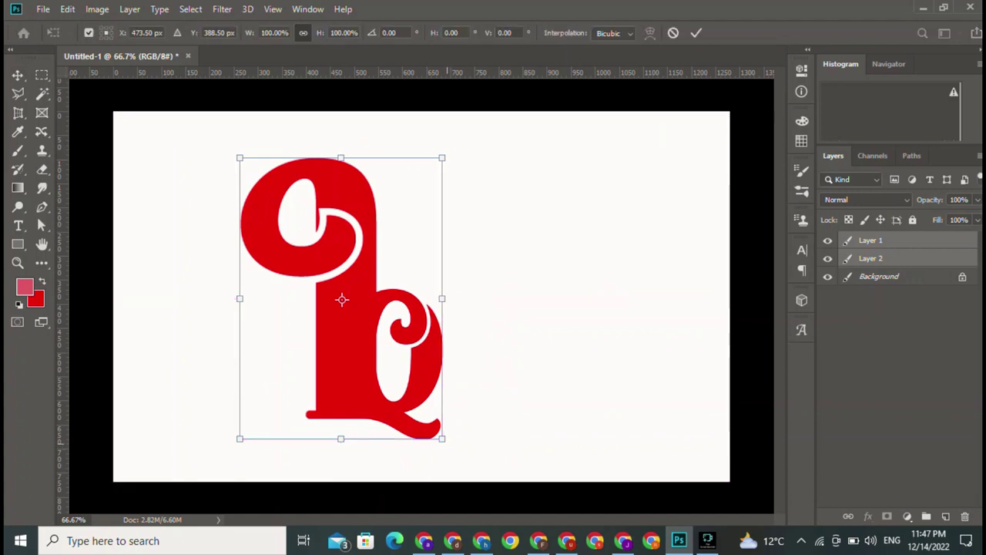
left_click_drag(442, 438, 348, 309)
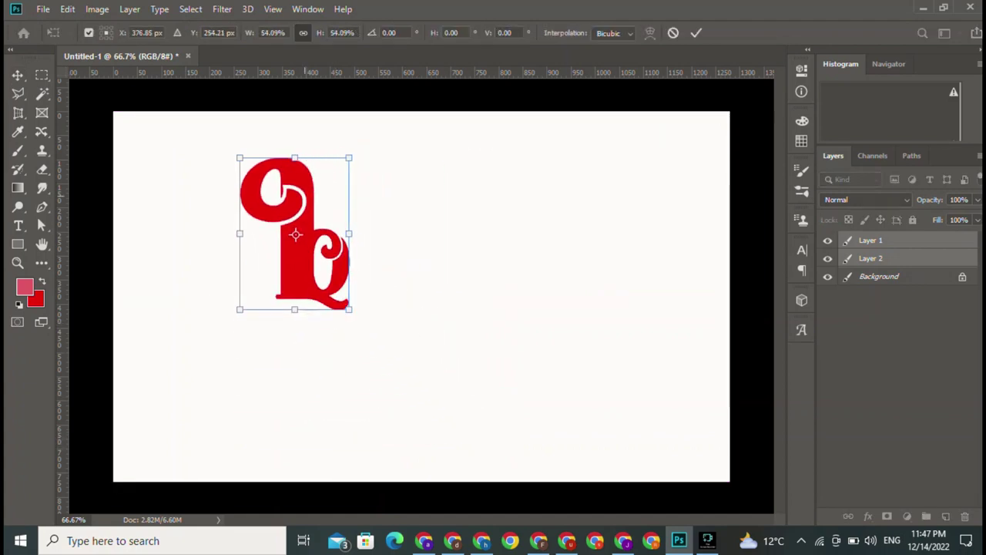
left_click_drag(312, 165, 424, 222)
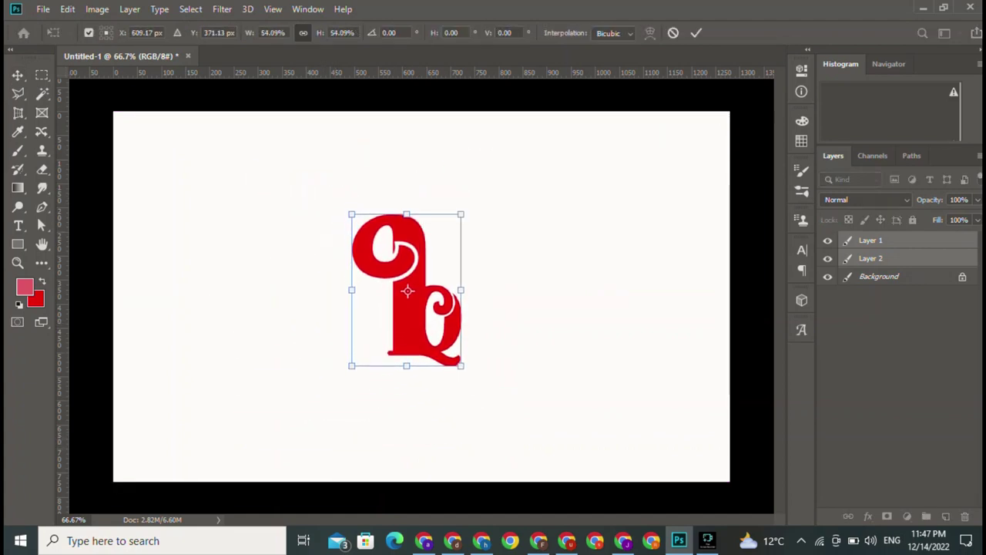
left_click(696, 32)
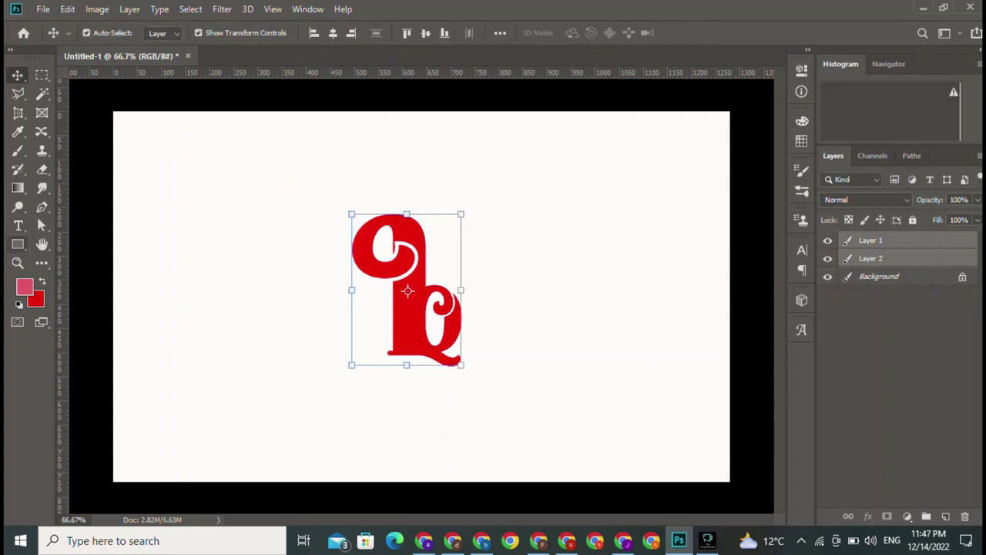
left_click(17, 262)
left_click(17, 243)
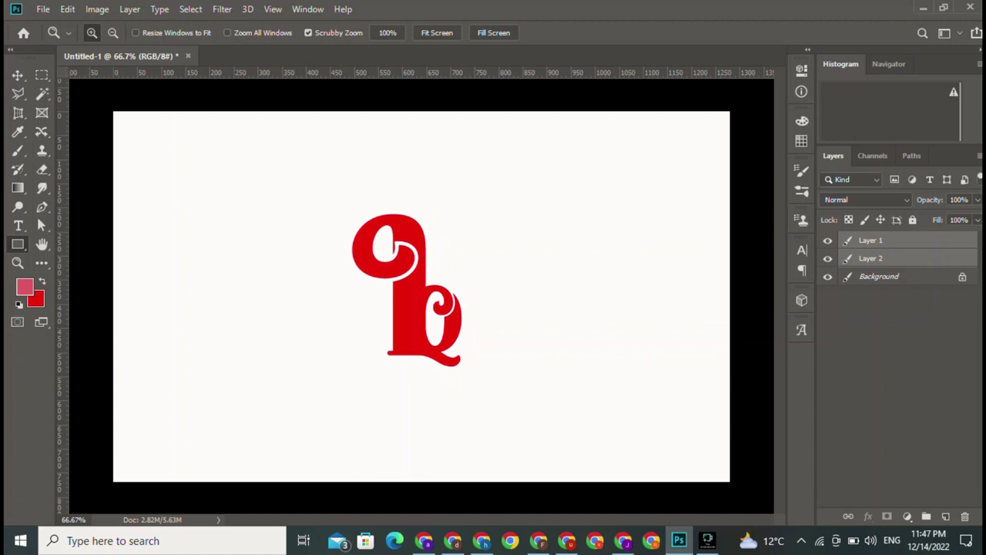
Draw a 460 px ellipse circle around the monogram.
left_click(17, 244)
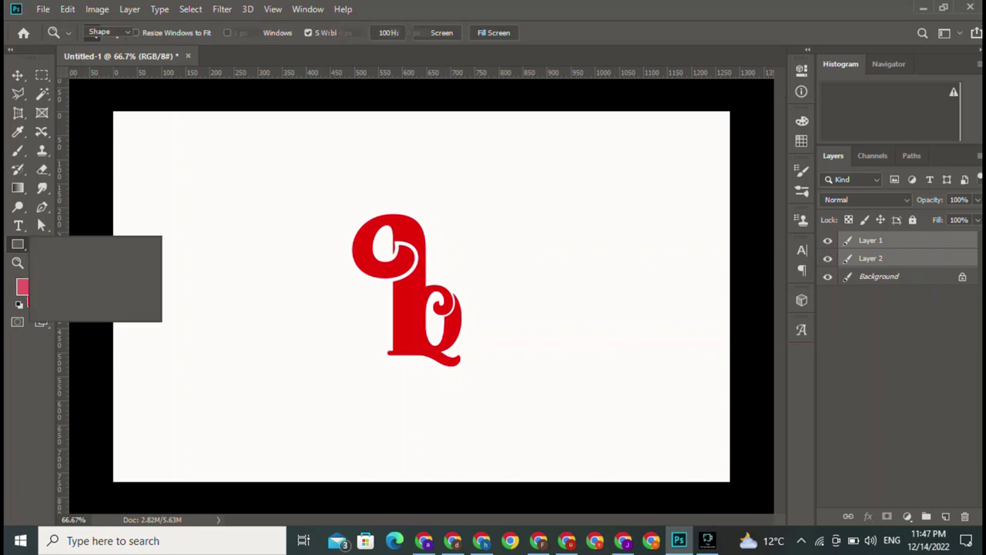
left_click(77, 245)
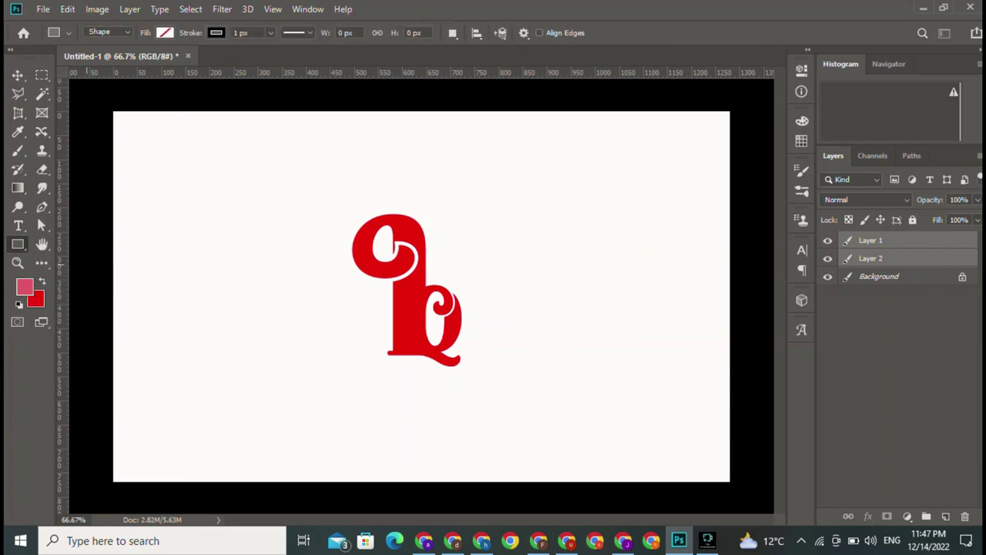
right_click(17, 243)
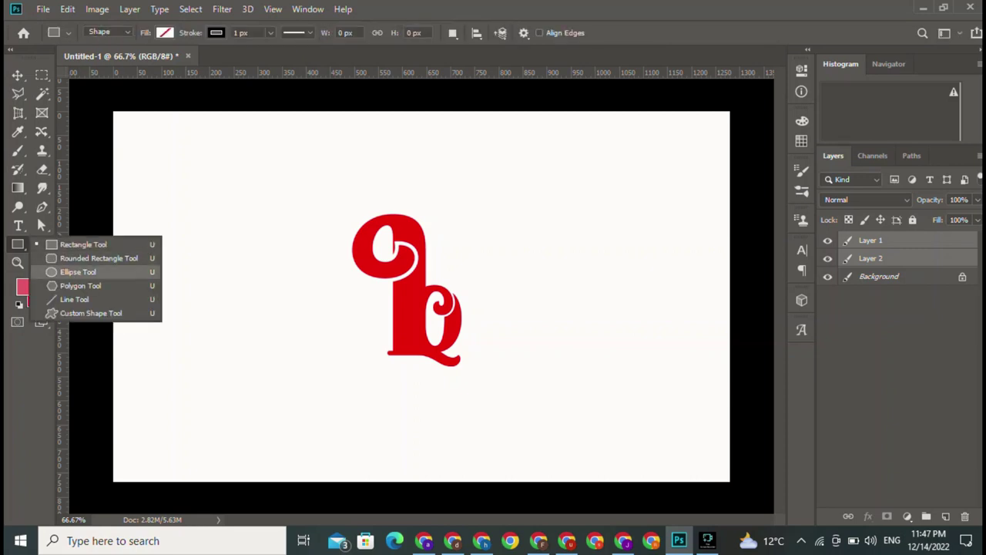
left_click(77, 270)
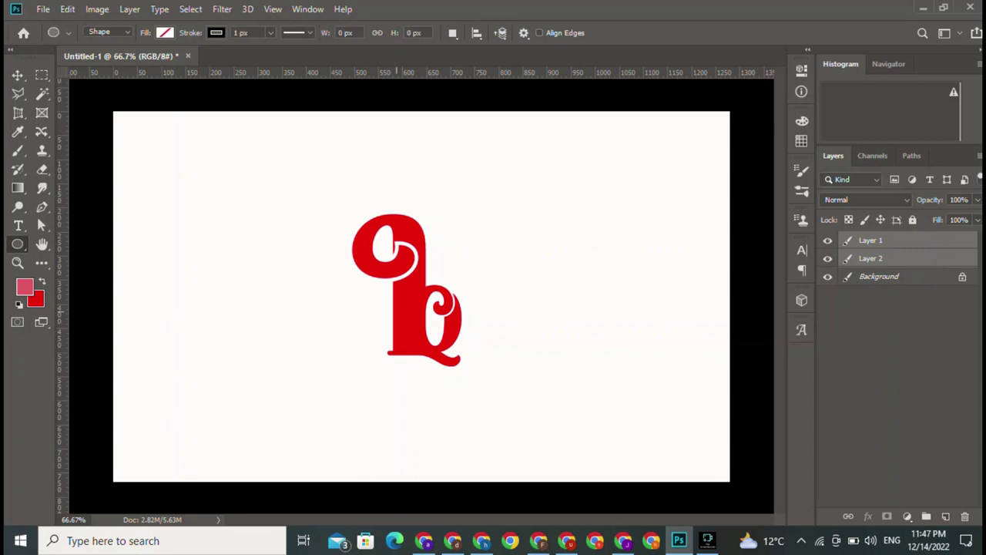
left_click_drag(327, 197, 583, 421)
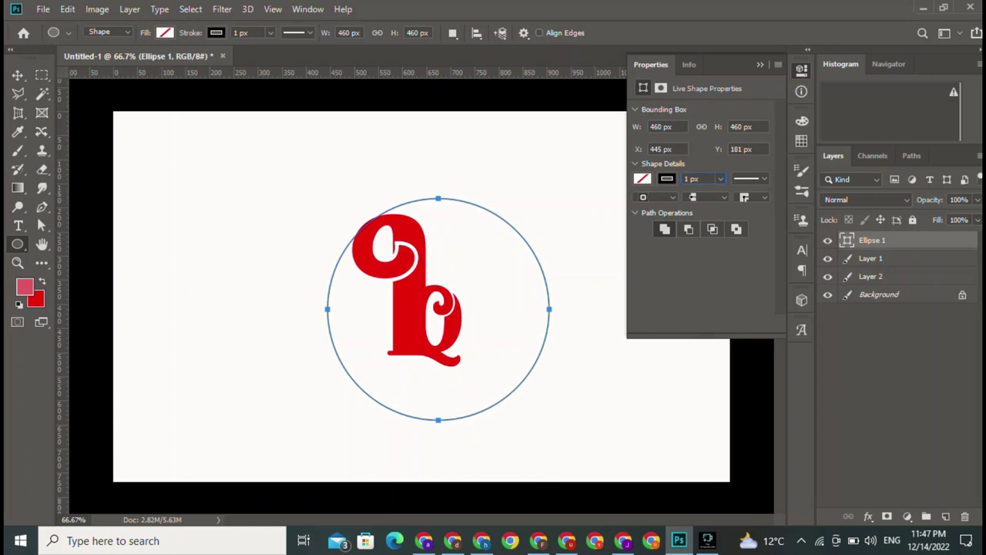
Set the circle's stroke width to 3 px.
left_click(721, 179)
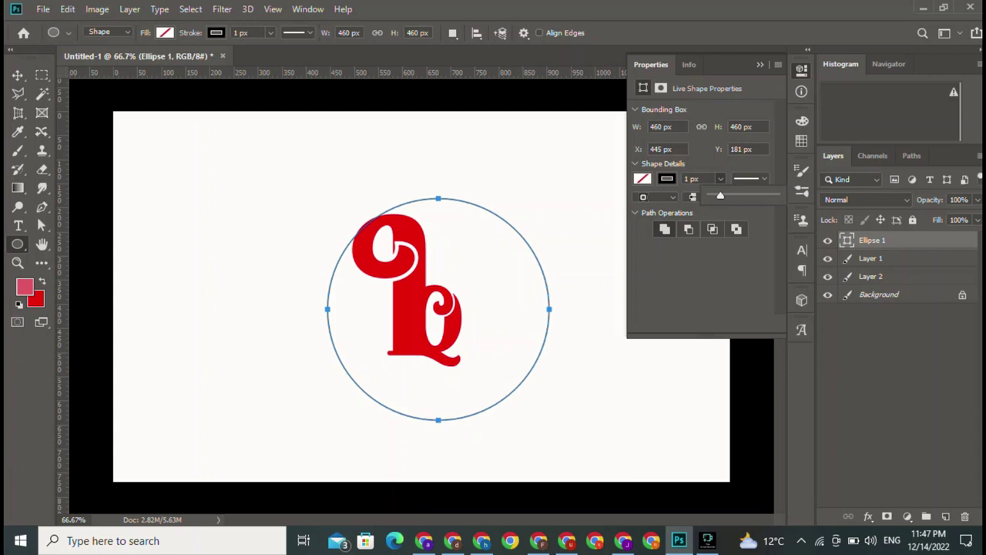
left_click_drag(721, 196, 720, 195)
key("Return")
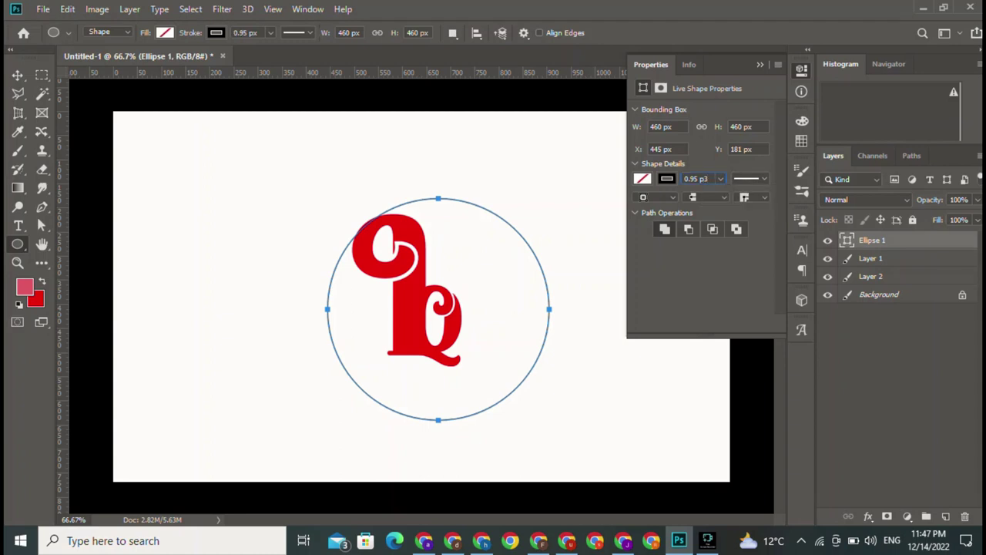
key("Return")
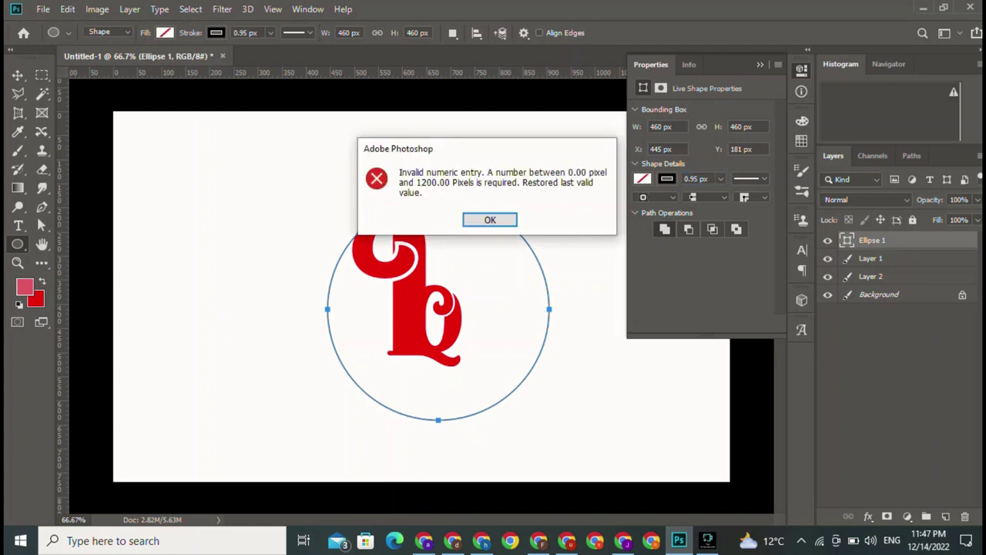
key("Return")
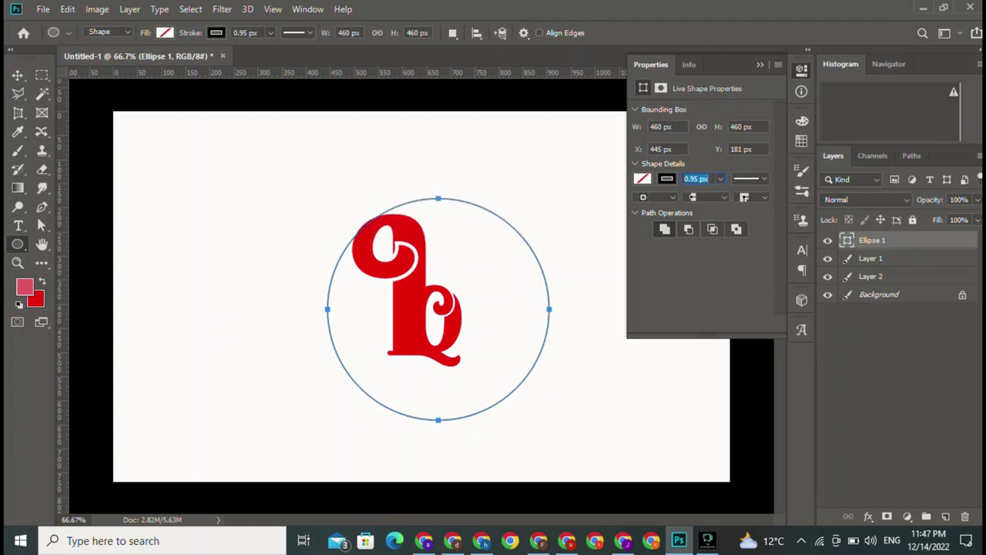
key("BackSpace")
type("3")
key("Return")
Reposition the circle and letters, then lock Layer 1 and Layer 2.
left_click(760, 64)
key("v")
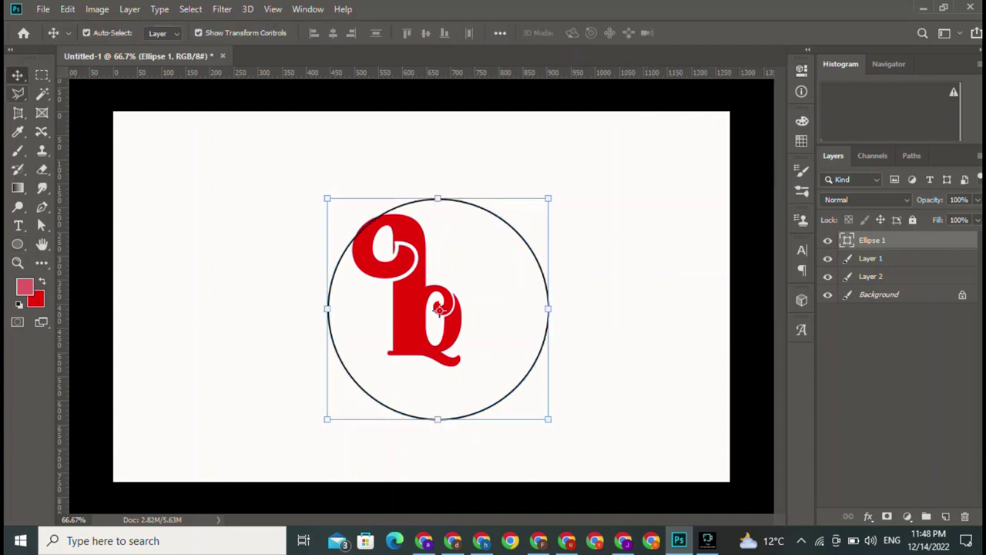
left_click(894, 385)
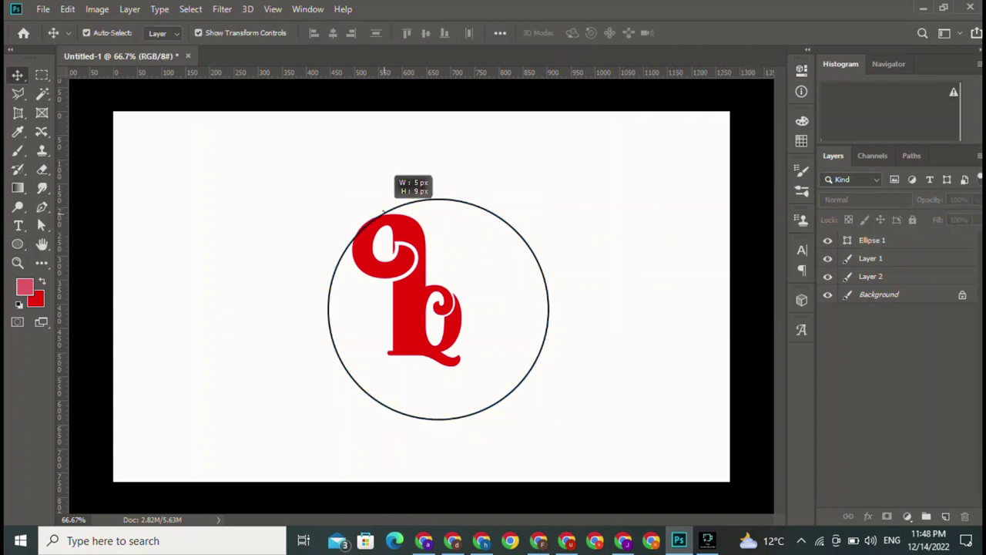
left_click_drag(383, 181, 379, 213)
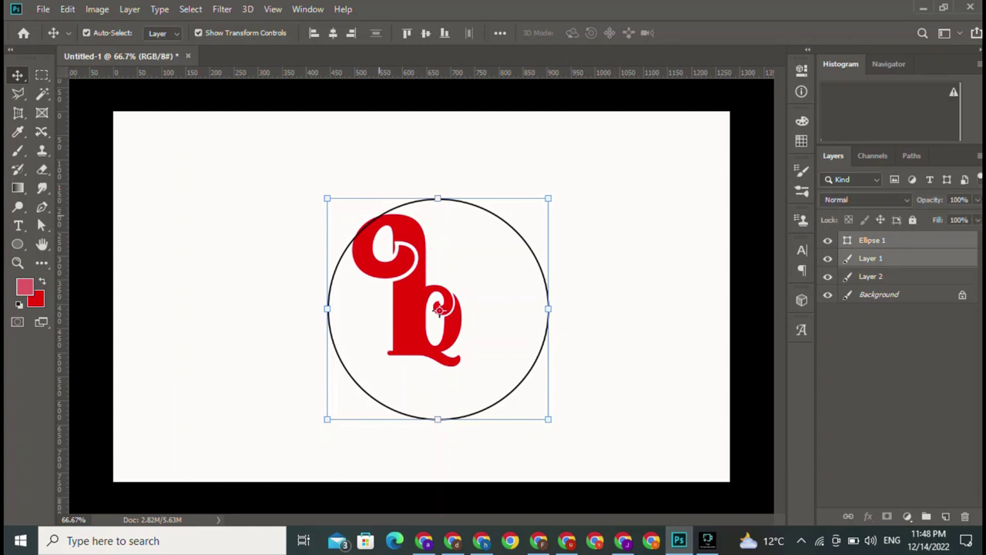
mouse_move(440, 311)
left_mouse_down()
mouse_move(393, 295)
mouse_move(439, 310)
left_mouse_up()
left_click(436, 325)
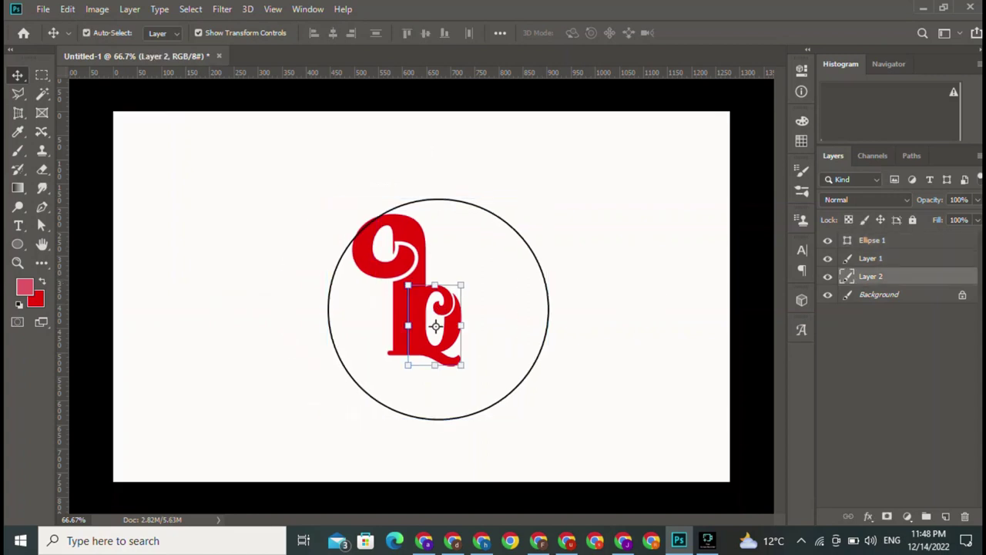
left_click(391, 285)
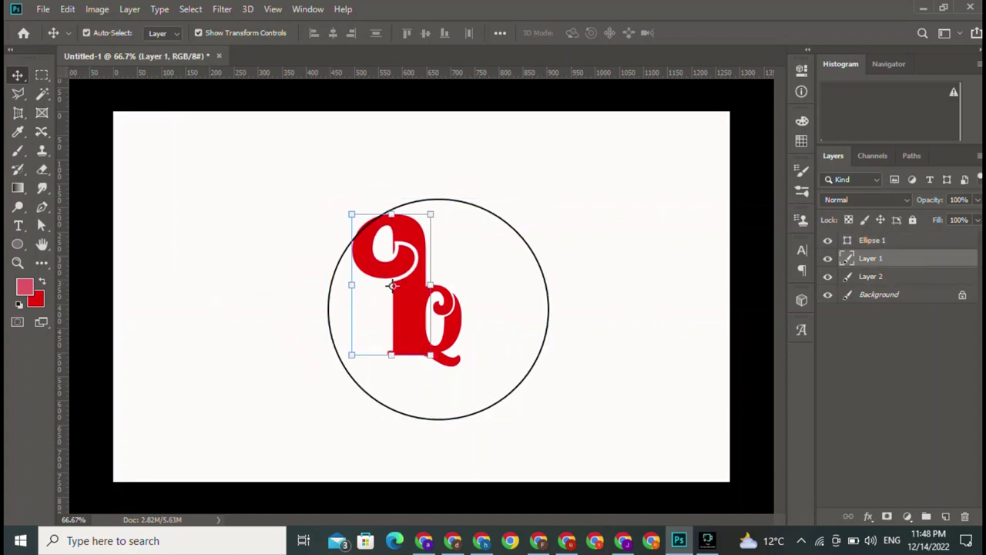
left_click(407, 287, "shift")
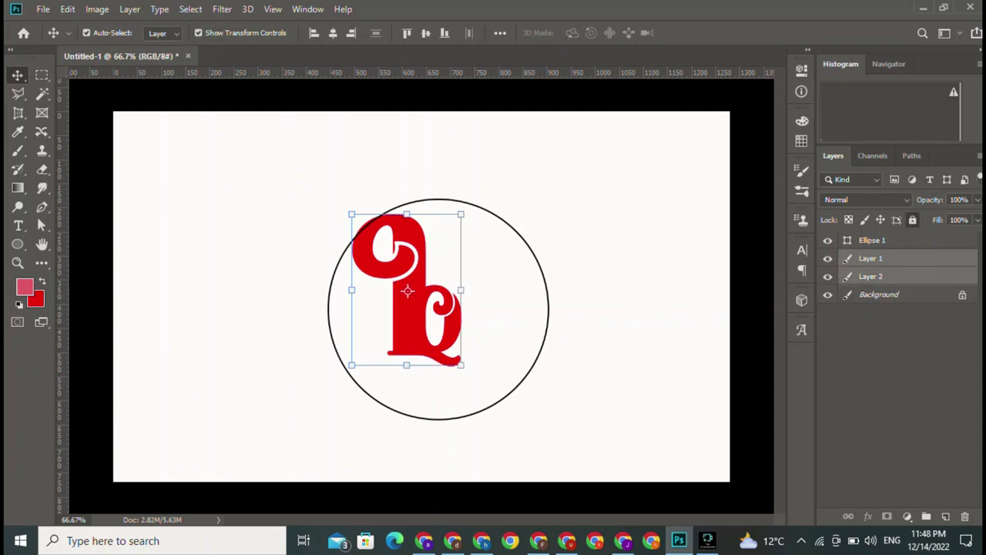
left_click(913, 219)
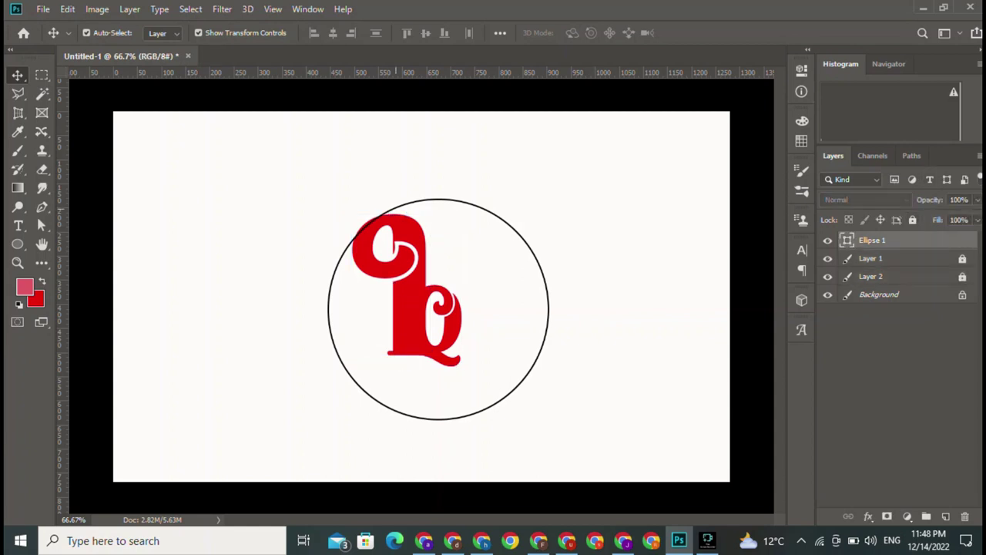
Move the Ellipse 1 circle so it encloses the monogram snugly.
left_click(439, 308)
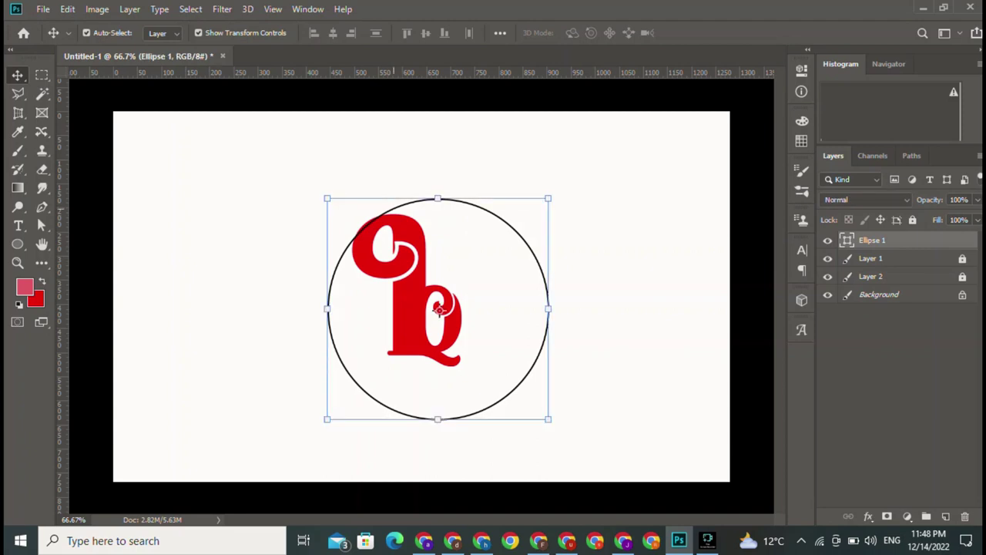
left_click_drag(439, 309, 410, 296)
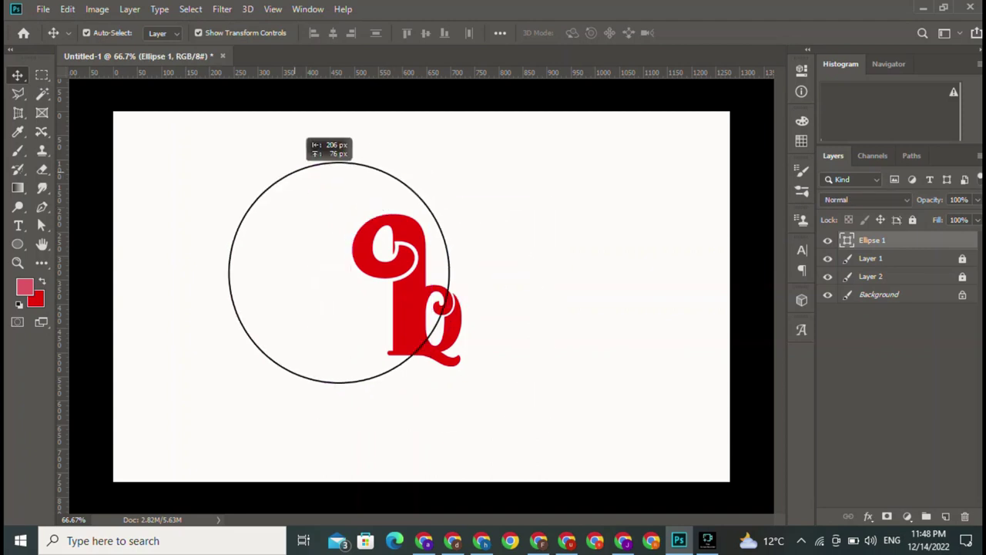
left_click_drag(361, 185, 361, 185)
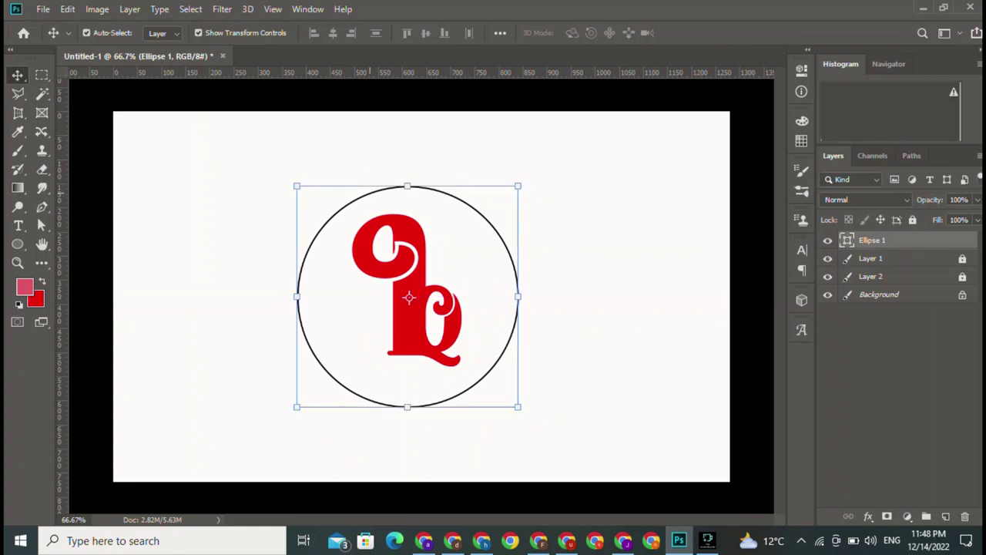
left_click(323, 169)
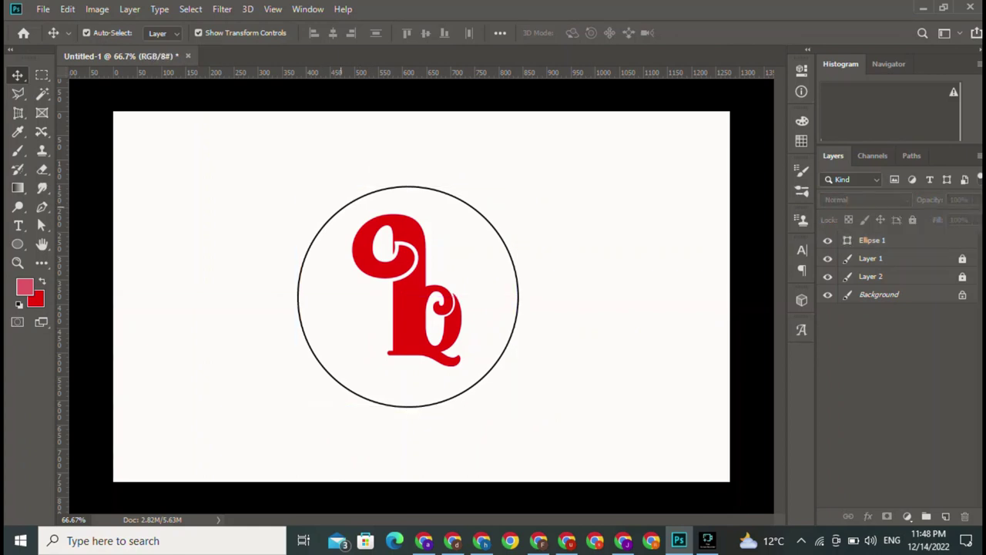
left_click(873, 240)
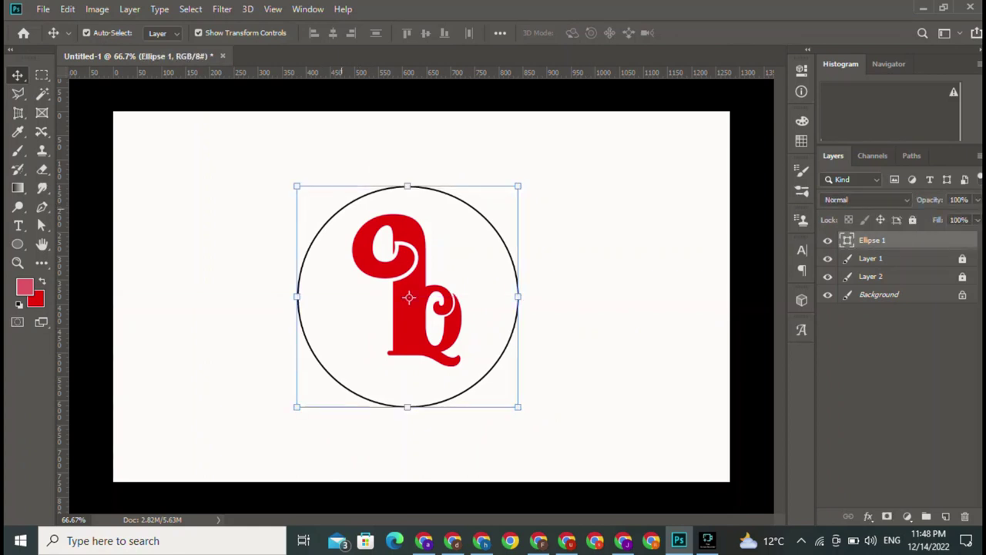
Duplicate Ellipse 1 into ten stacked copies and marquee-select them together.
key("ctrl")
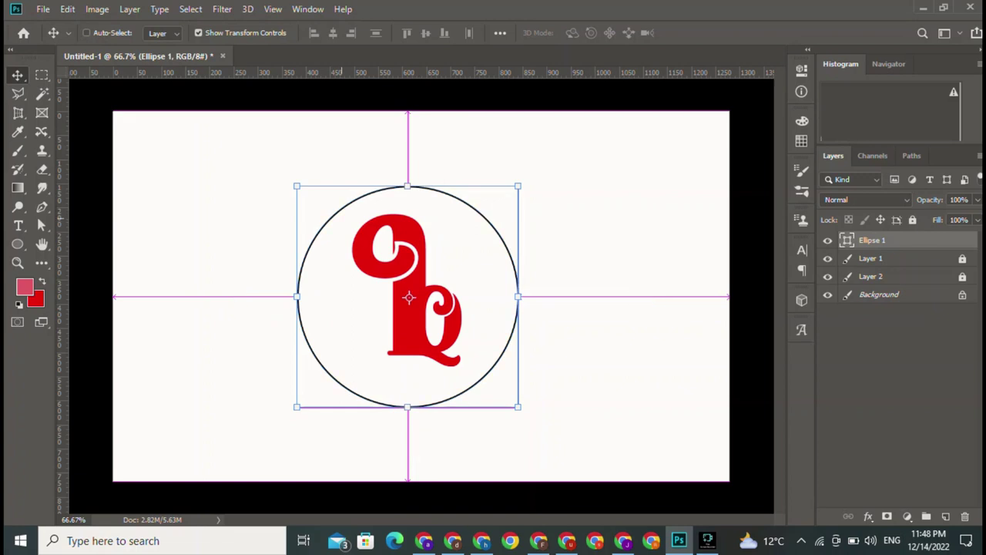
key("ctrl+j")
key("ctrl+j")
key("ctrl+j")
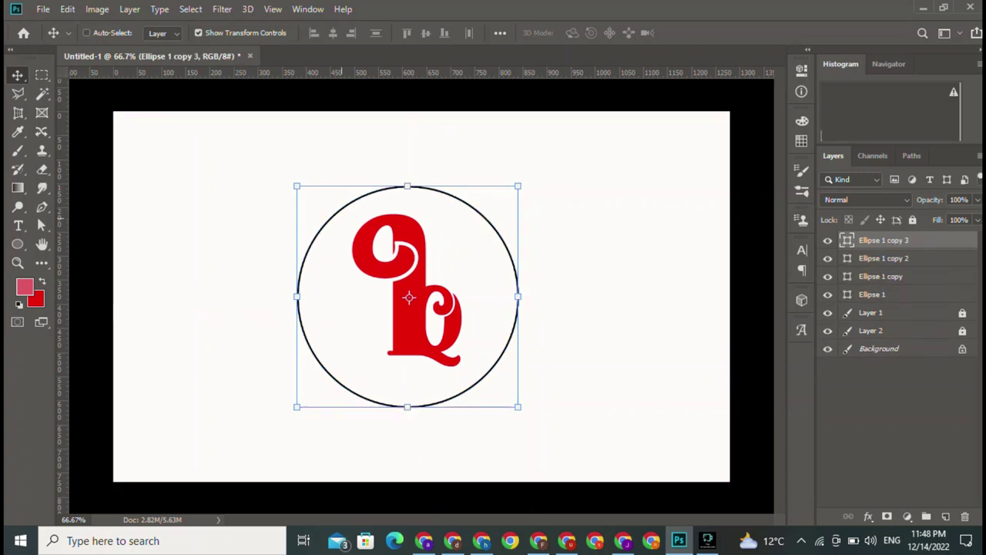
key("ctrl+j")
key("ctrl+j")
key("ctrl+j")
key("ctrl+j")
key("ctrl+j")
key("ctrl+j")
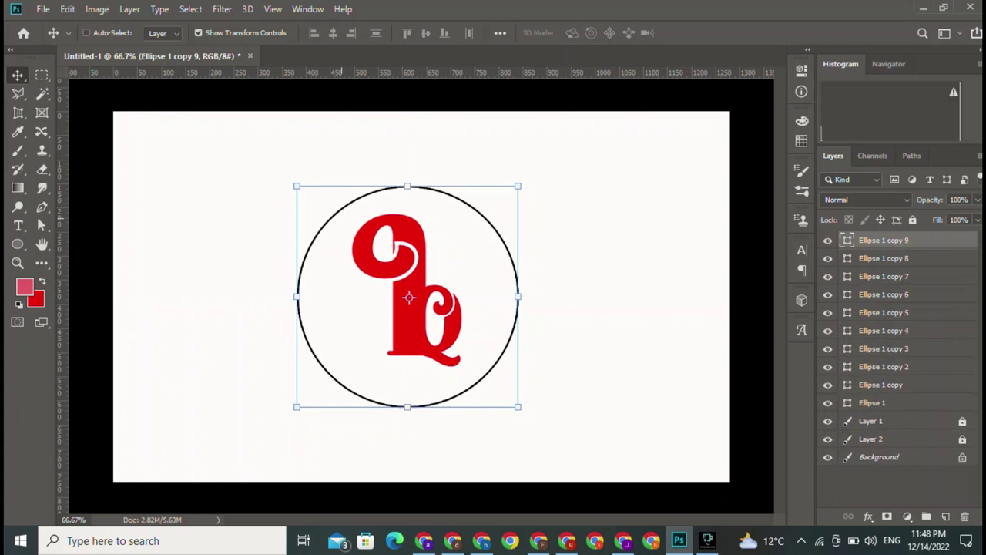
key("ctrl+j")
key("ctrl")
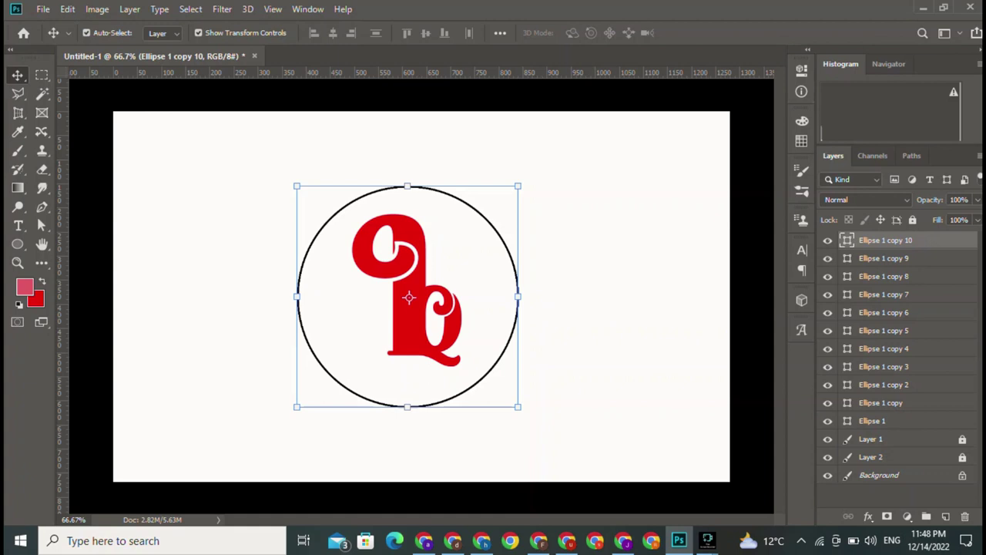
mouse_move(360, 195)
left_mouse_down()
mouse_move(394, 203)
mouse_move(385, 208)
left_mouse_up()
Offset the top circle copy and nudge copies 9, 8 and 7 upward.
left_click(441, 154)
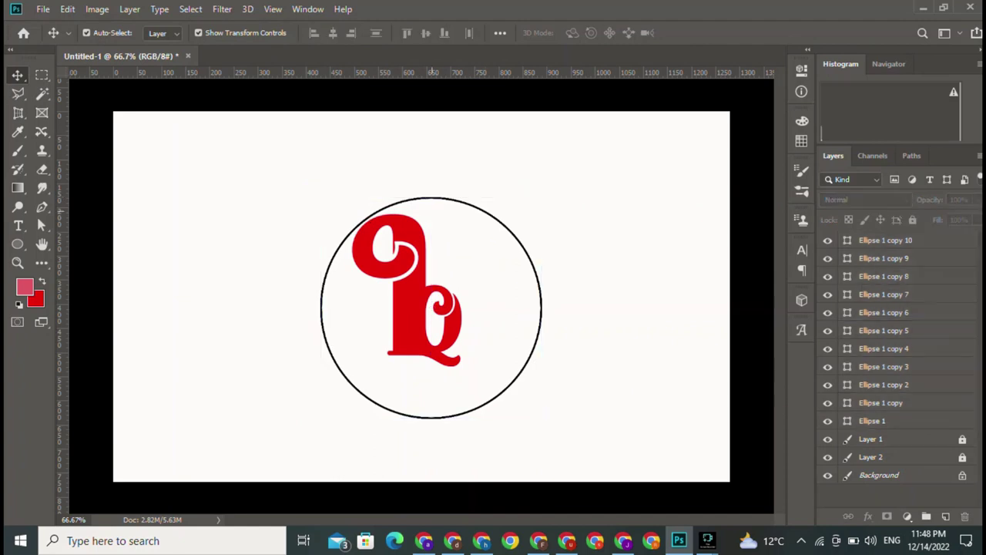
mouse_move(441, 154)
left_mouse_down()
mouse_move(458, 129)
mouse_move(457, 143)
left_mouse_up()
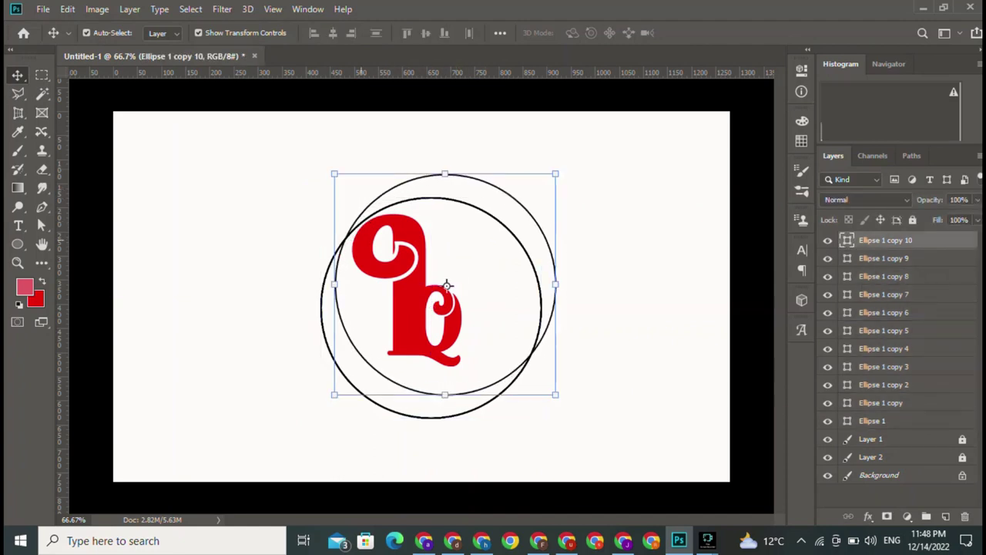
mouse_move(447, 286)
left_mouse_down()
mouse_move(420, 162)
mouse_move(403, 165)
left_mouse_up()
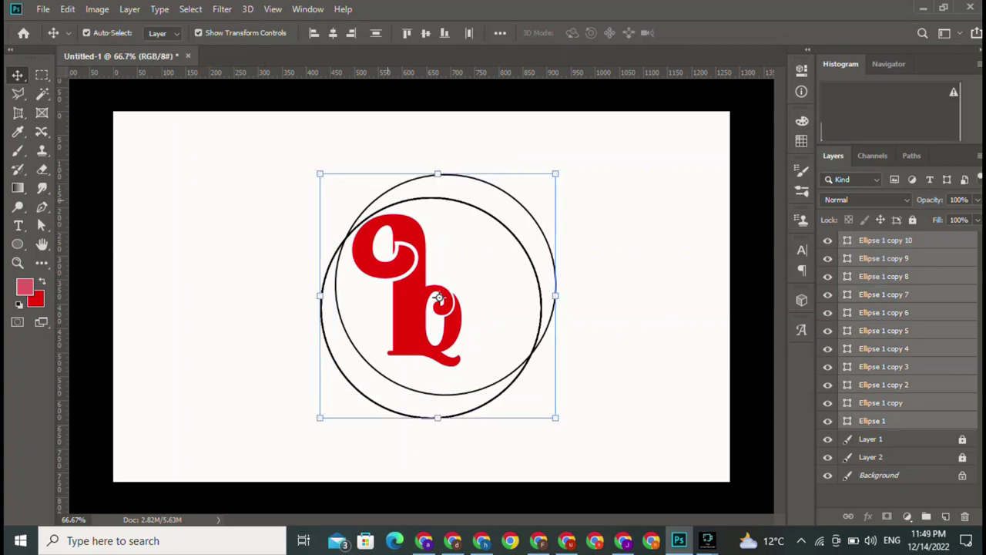
left_click(440, 299)
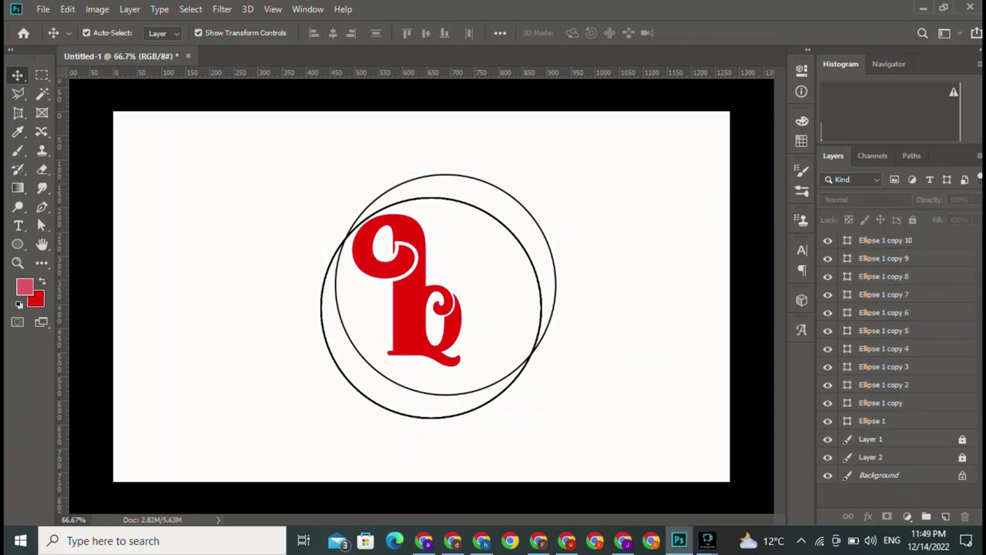
left_click(433, 309)
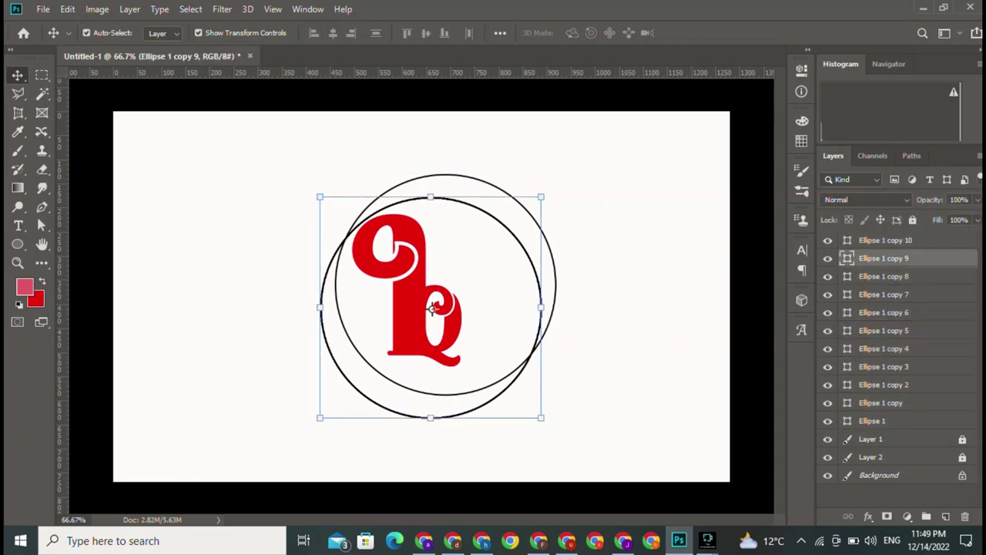
left_click_drag(433, 308, 432, 299)
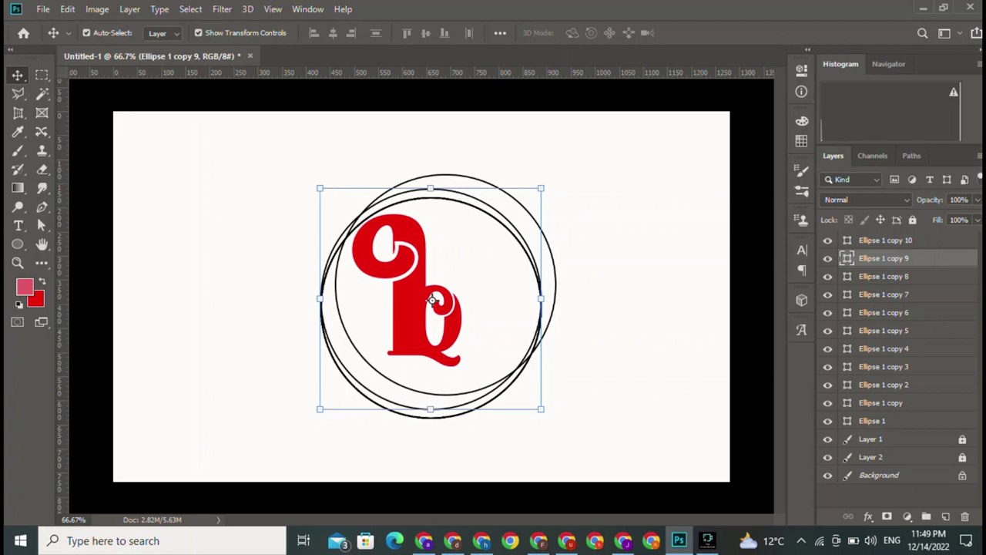
left_click(433, 303)
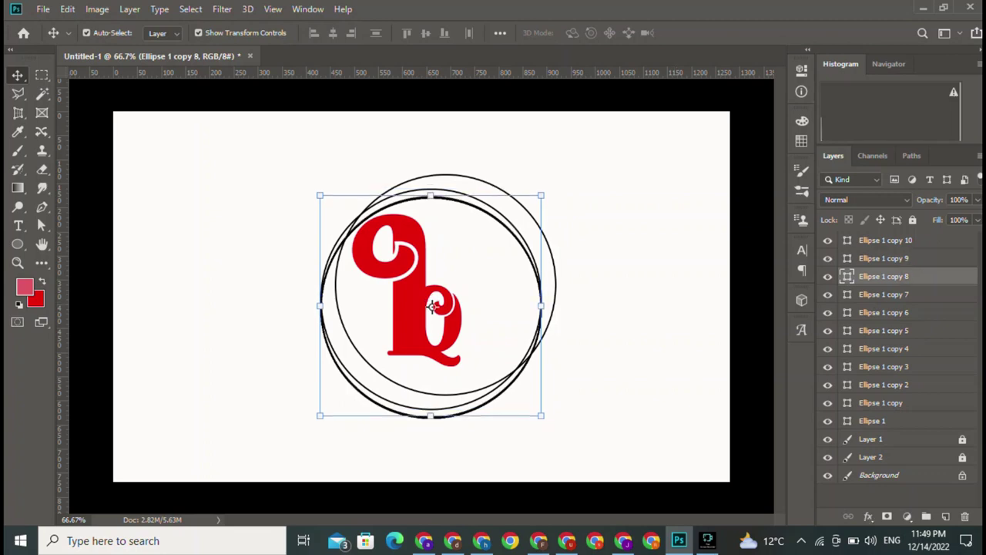
left_click_drag(433, 306, 433, 296)
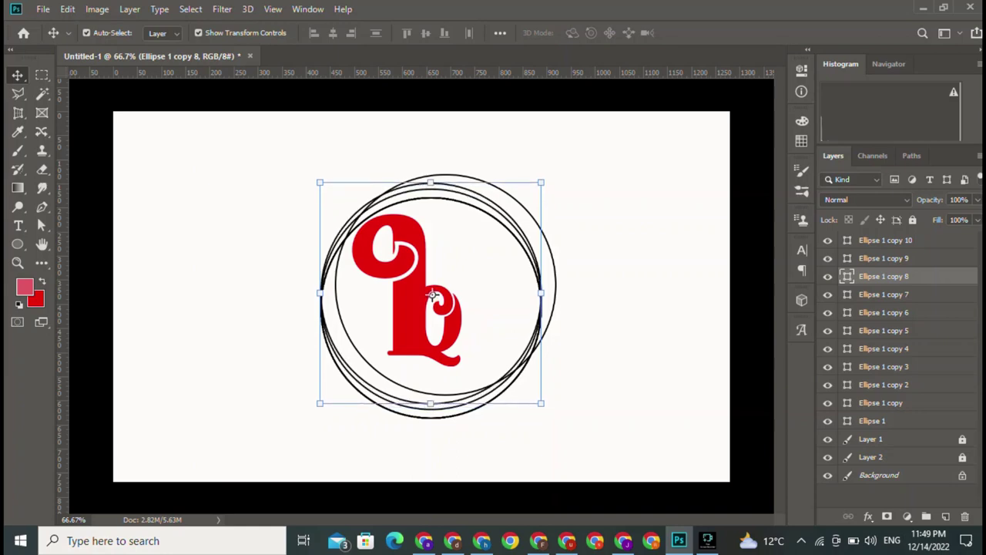
left_click(433, 308)
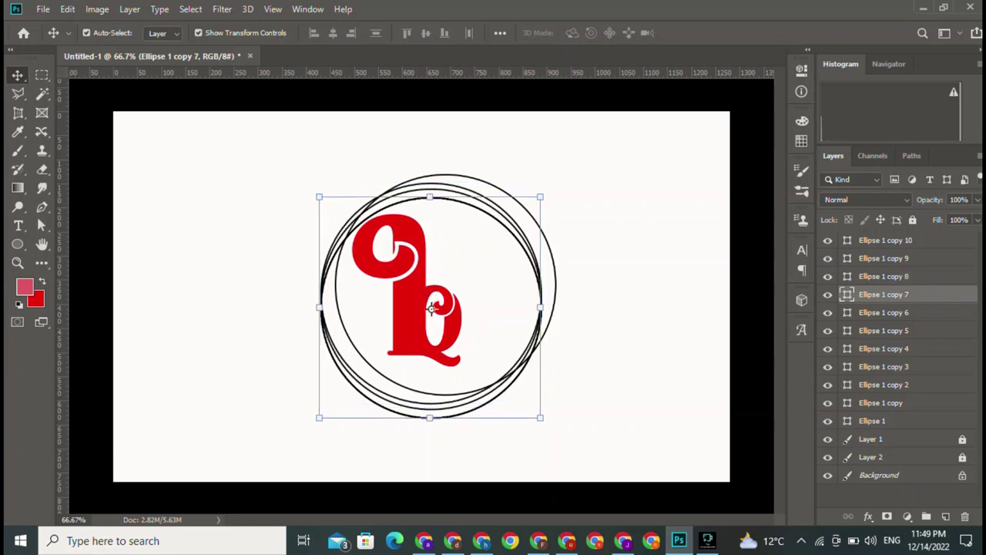
left_click_drag(433, 309, 426, 288)
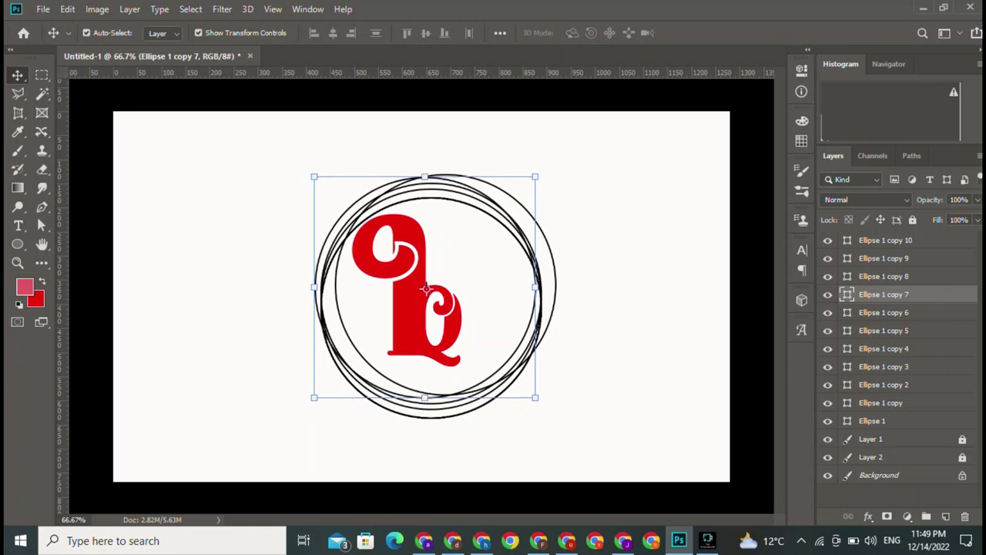
Nudge circle copies 6, 4 and 10 slightly to loosen the ring.
key("alt+bracketleft")
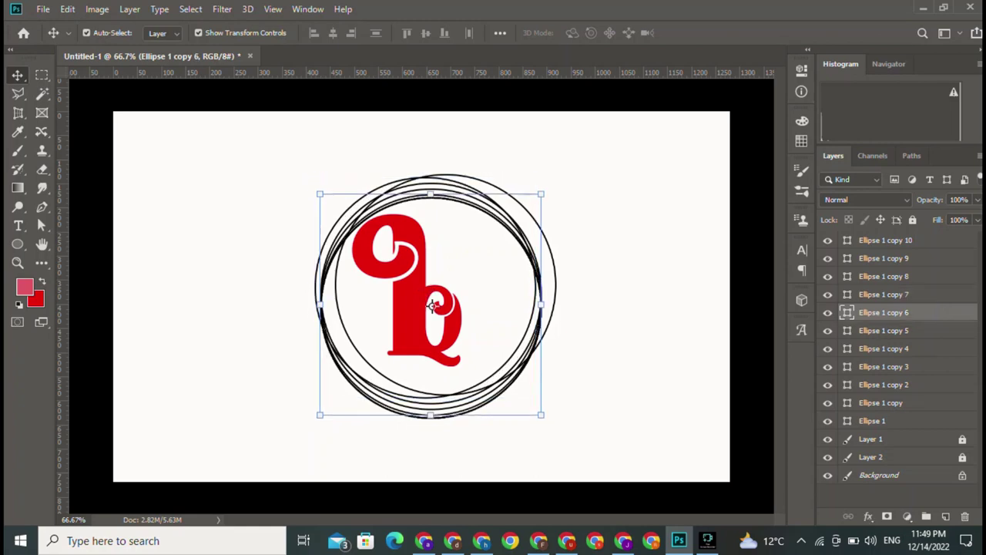
left_click_drag(433, 302, 433, 296)
key("alt+bracketleft")
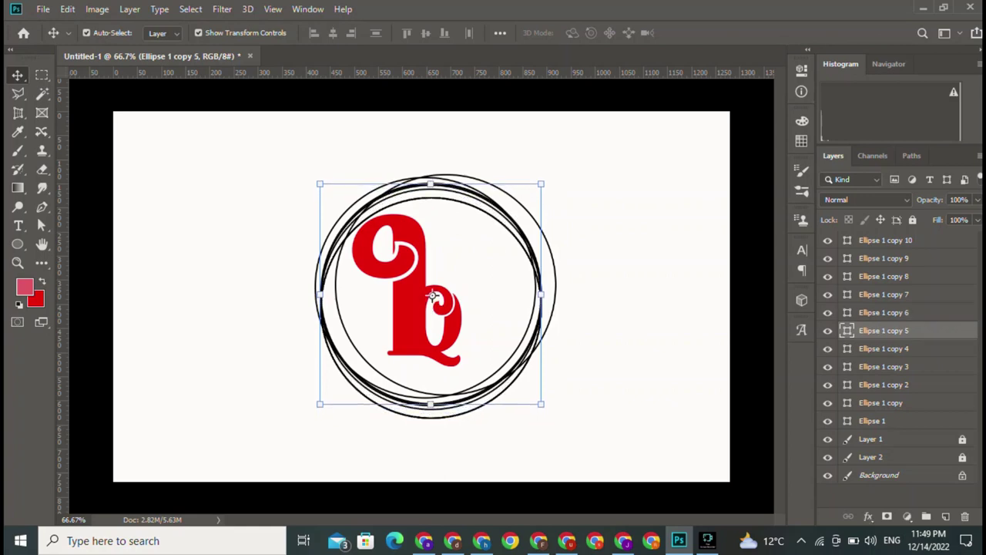
key("alt+bracketleft")
left_click_drag(434, 296, 434, 300)
key("alt+bracketleft")
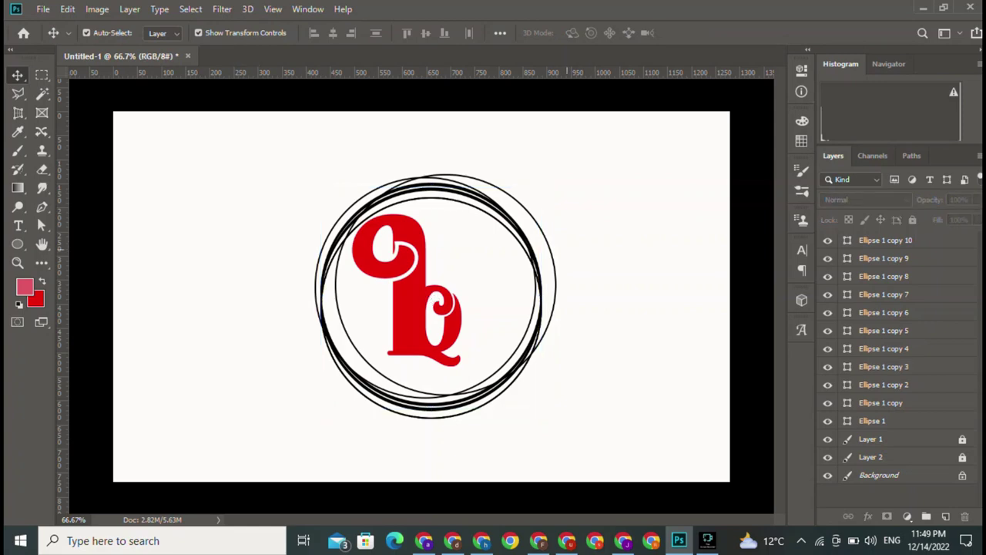
key("alt+period")
left_click_drag(446, 285, 437, 287)
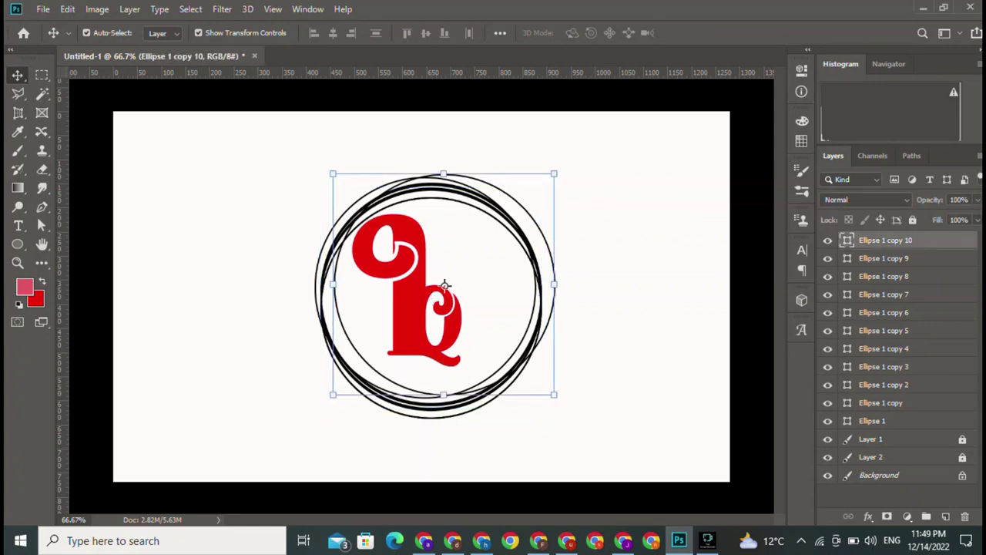
Readjust copy 4, Ellipse 1 copy and copy 9 into the sketchy ring.
left_click(457, 403)
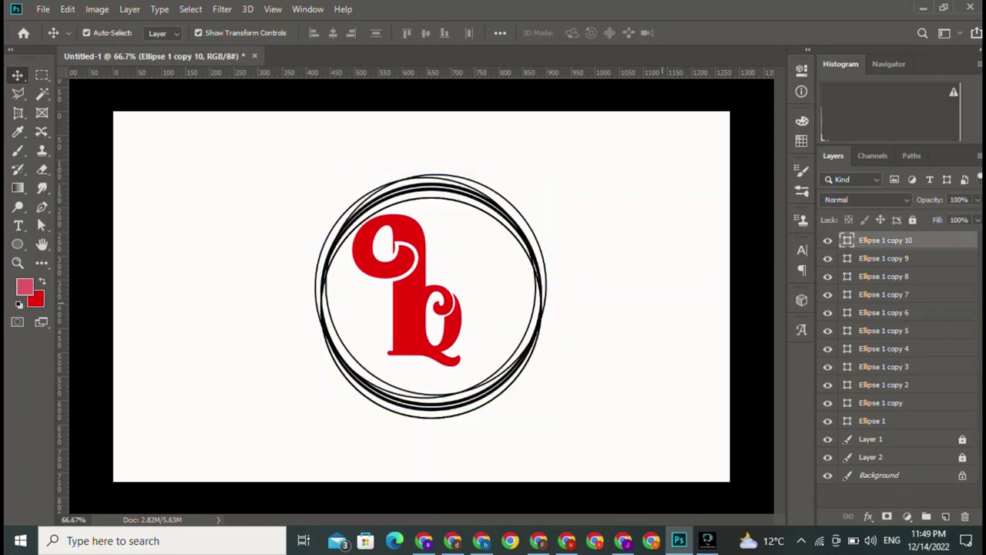
left_click_drag(494, 389, 433, 303)
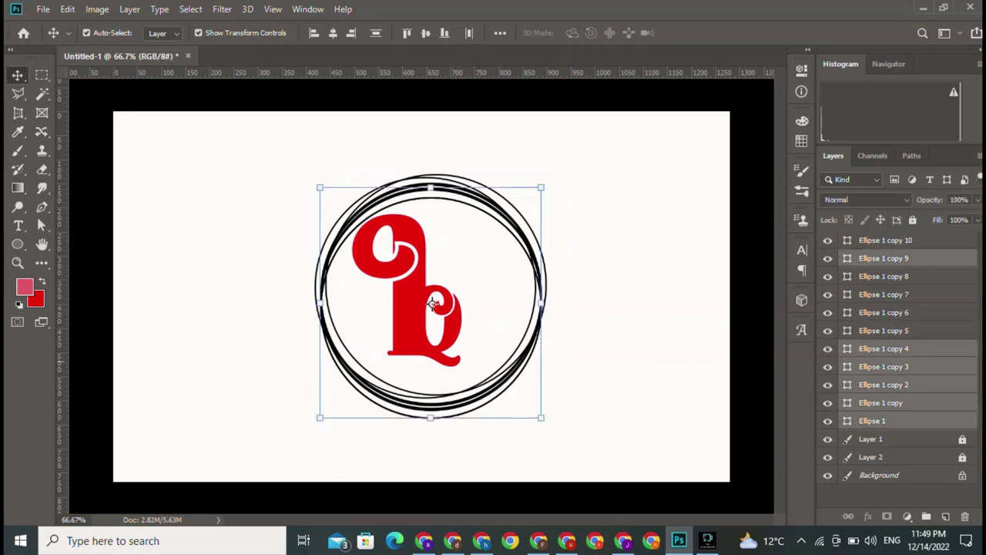
left_click(433, 302)
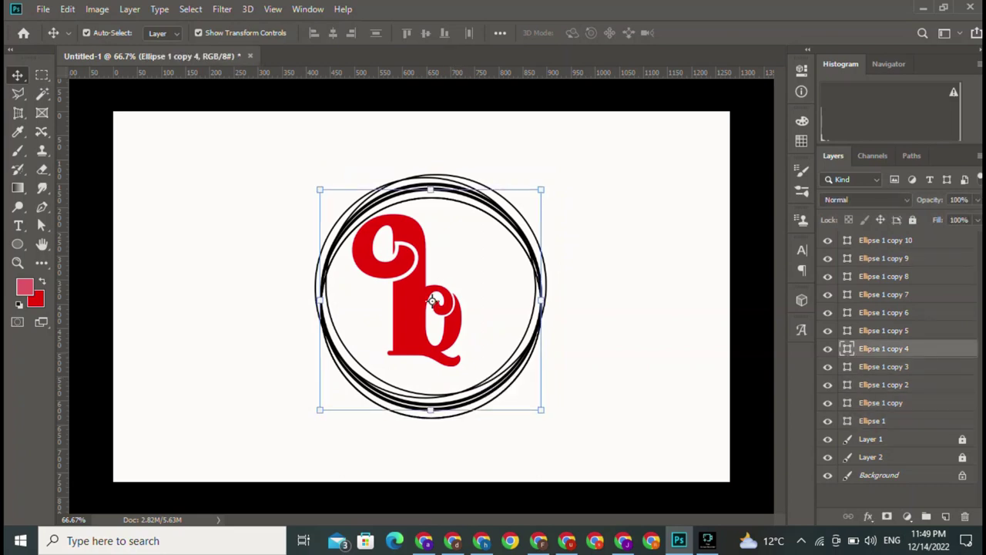
left_click_drag(433, 301, 433, 301)
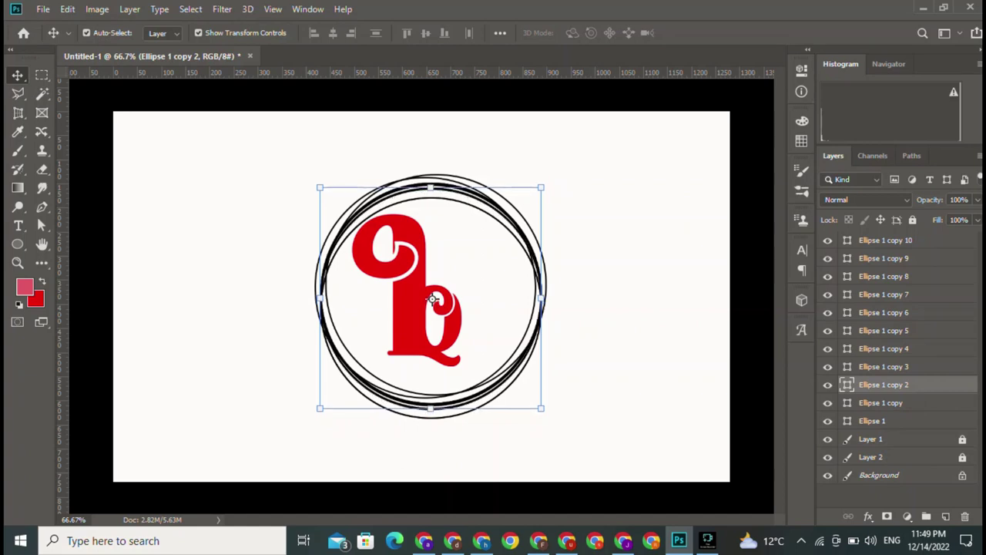
left_click_drag(433, 301, 433, 303)
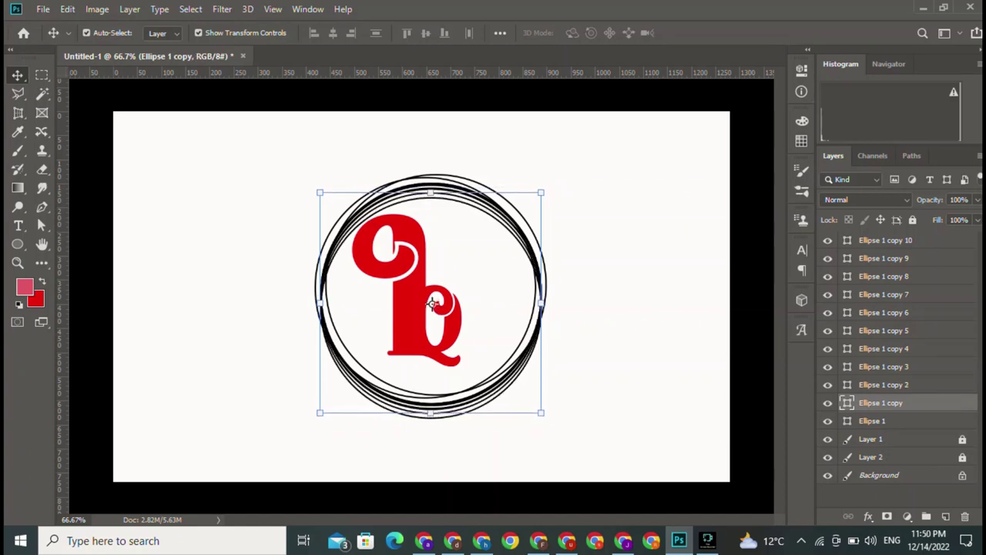
left_click(434, 303)
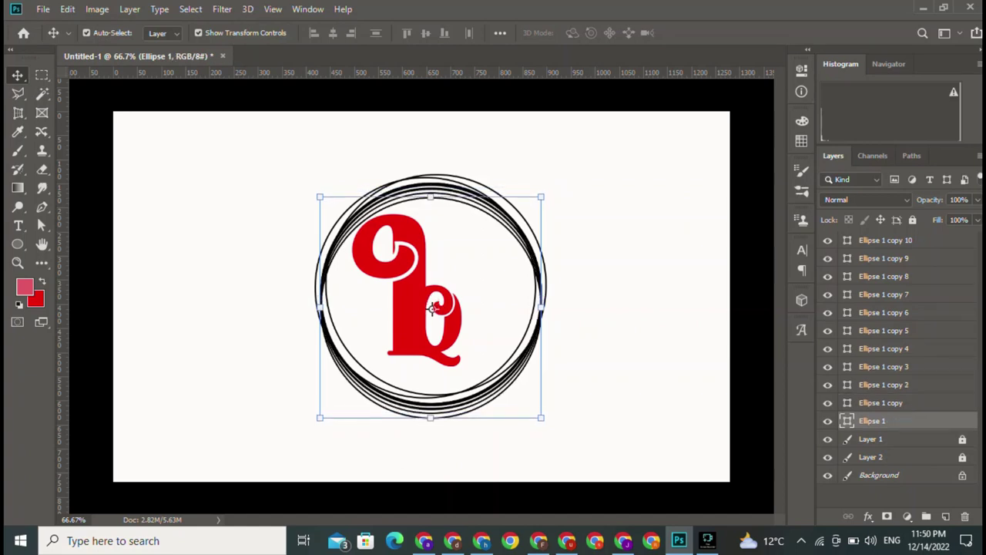
left_click(433, 303)
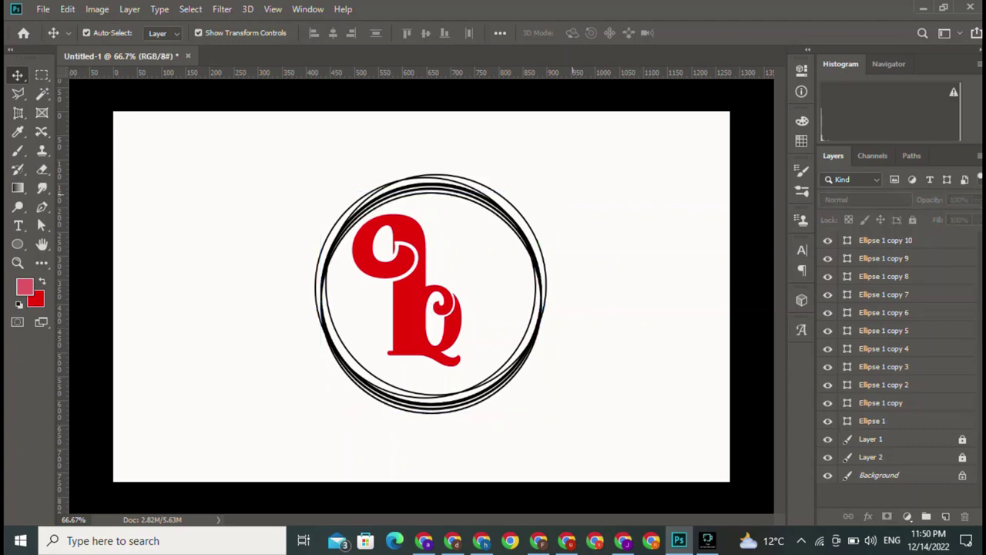
left_click_drag(396, 188, 449, 214)
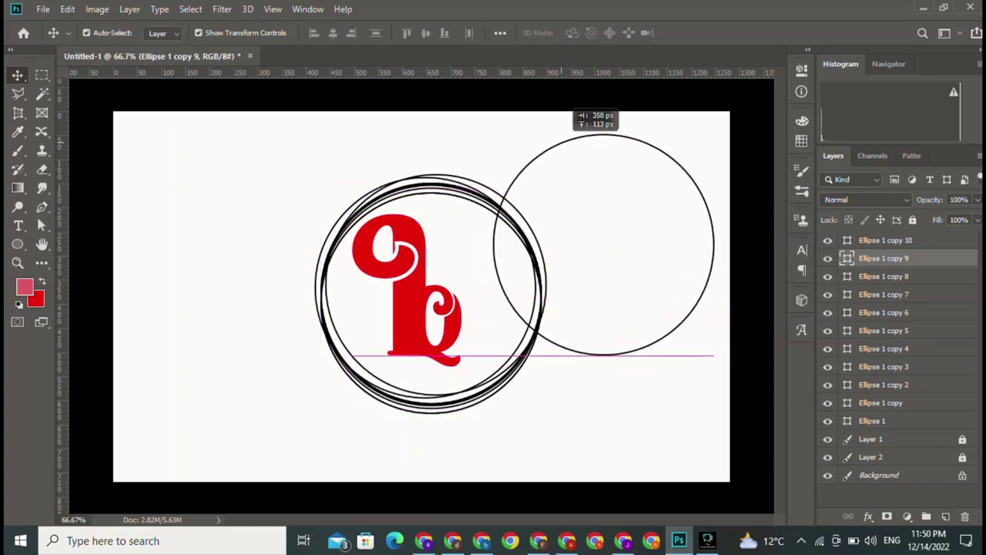
mouse_move(449, 192)
left_mouse_down()
mouse_move(535, 150)
mouse_move(394, 172)
mouse_move(404, 165)
left_mouse_up()
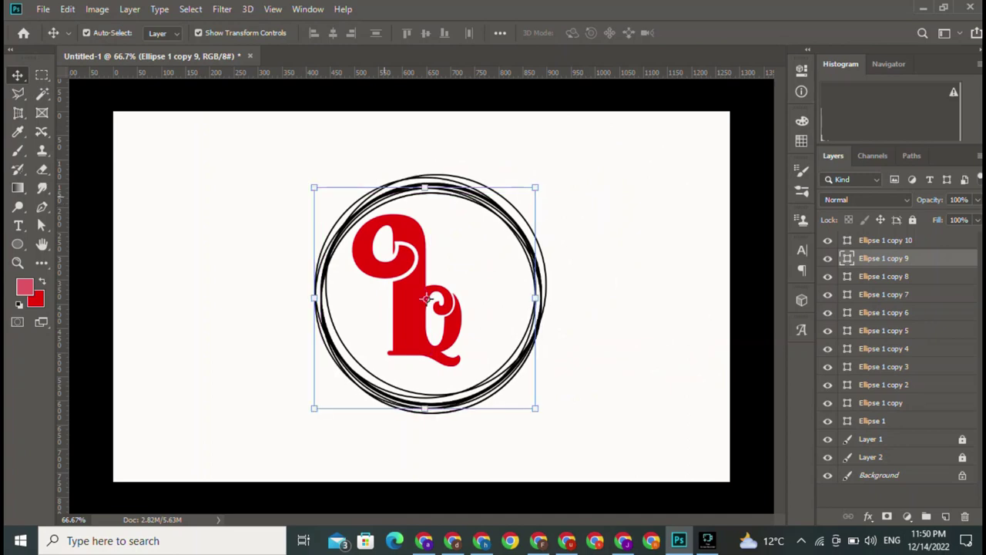
left_click(604, 231)
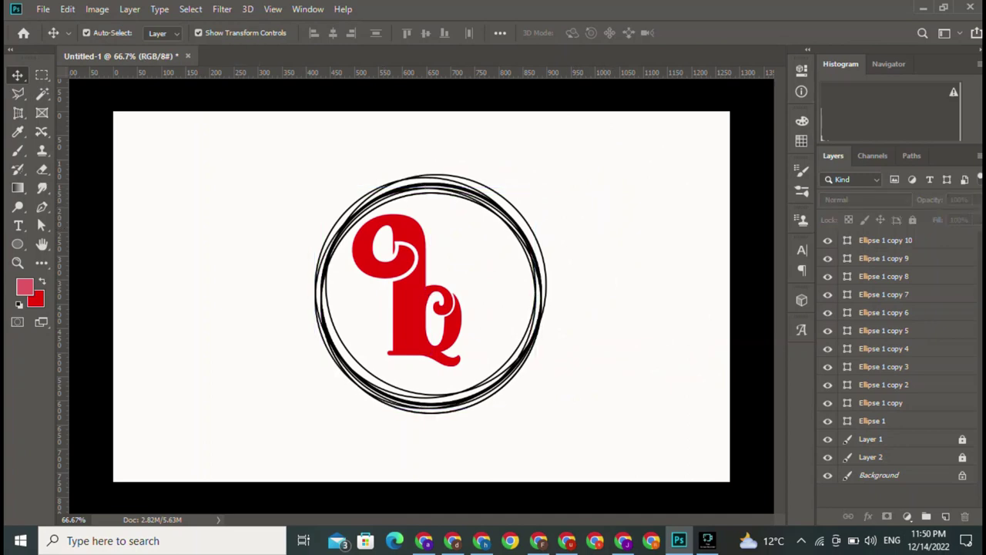
left_click(437, 285)
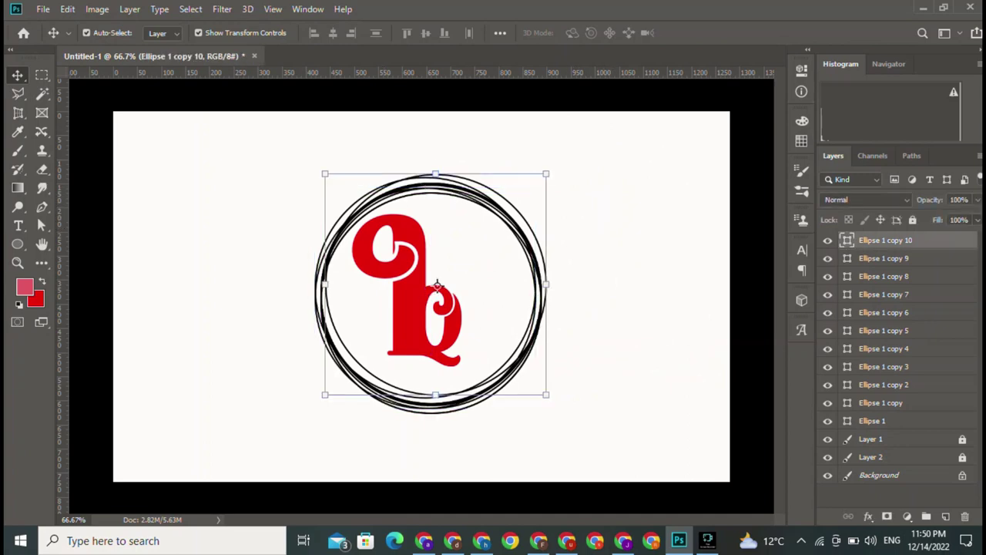
Nudge Ellipse 1 copy 10 through copy 6 so their outlines overlap.
left_click_drag(437, 286, 432, 292)
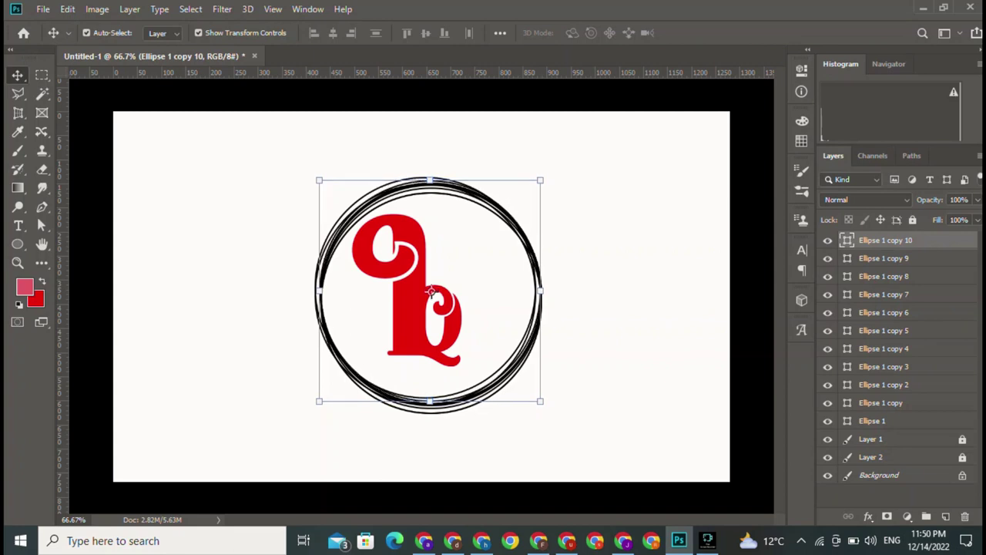
key("alt+bracketleft")
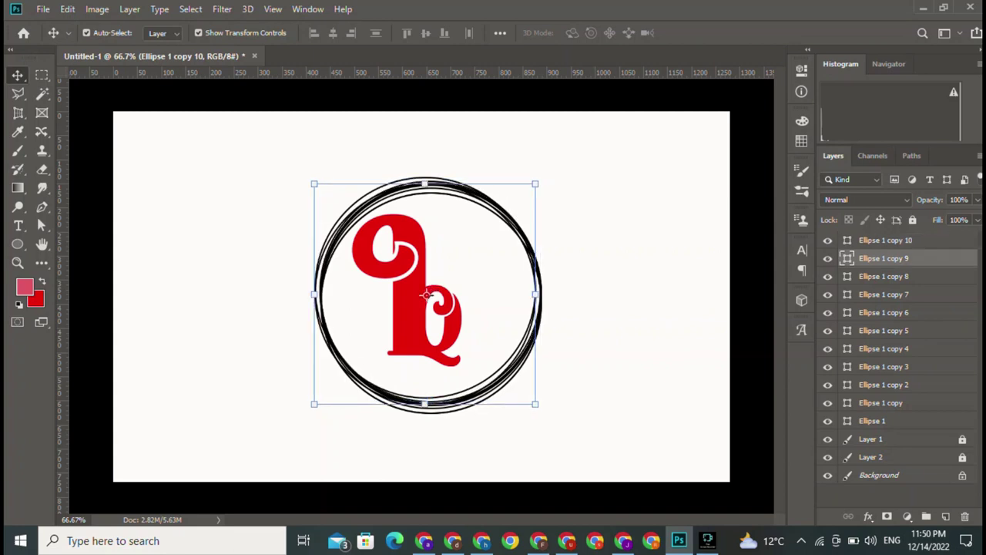
left_click_drag(425, 295, 425, 294)
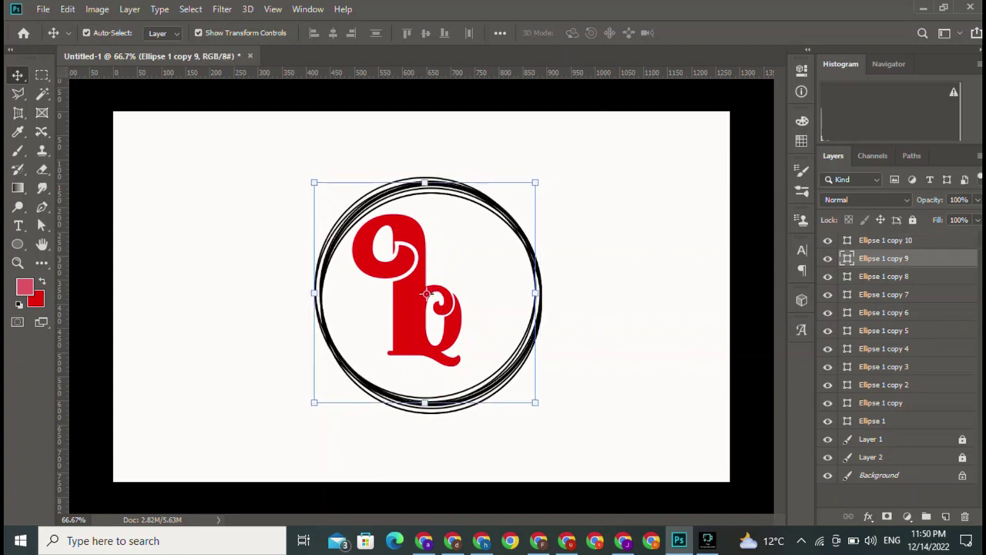
key("alt+bracketleft")
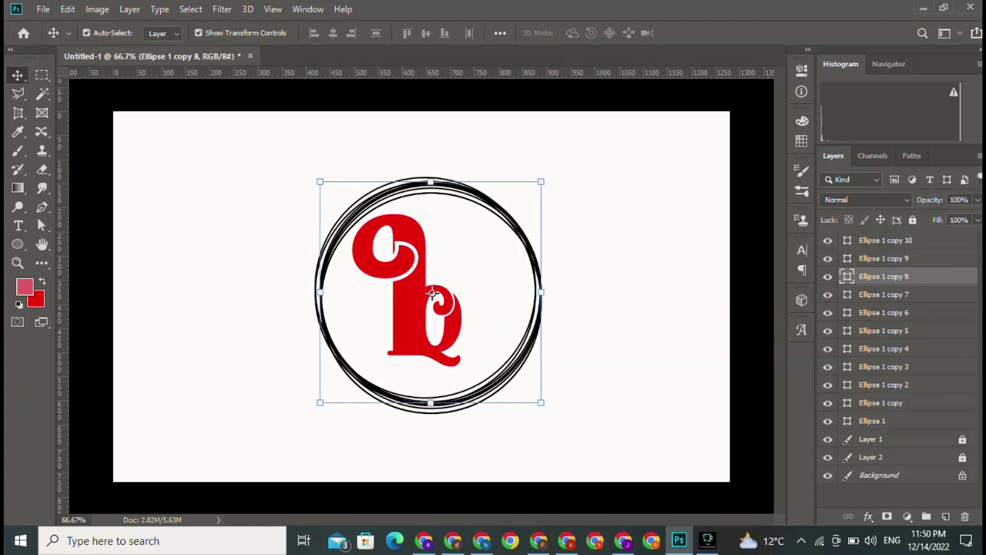
left_click_drag(433, 294, 430, 294)
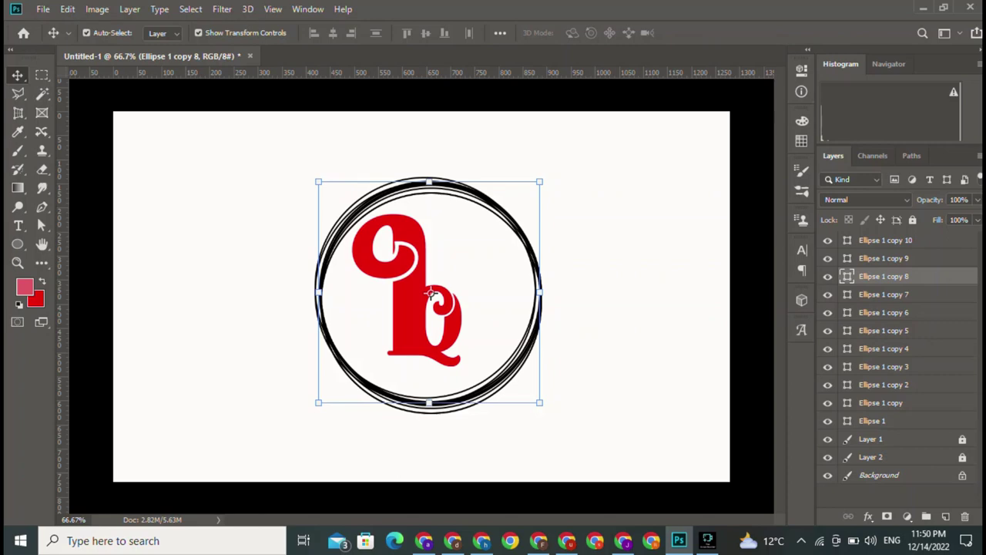
key("alt+bracketleft")
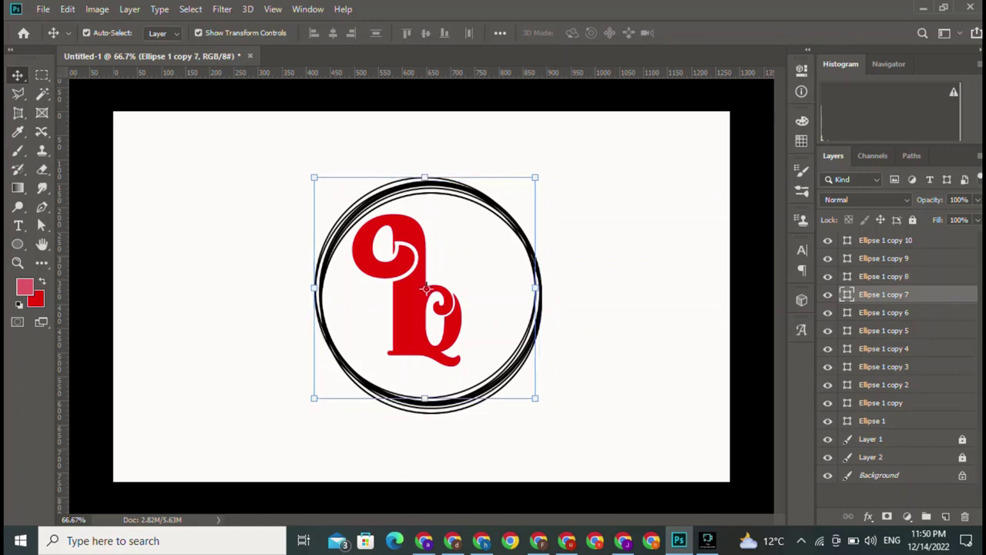
left_click_drag(432, 293, 429, 292)
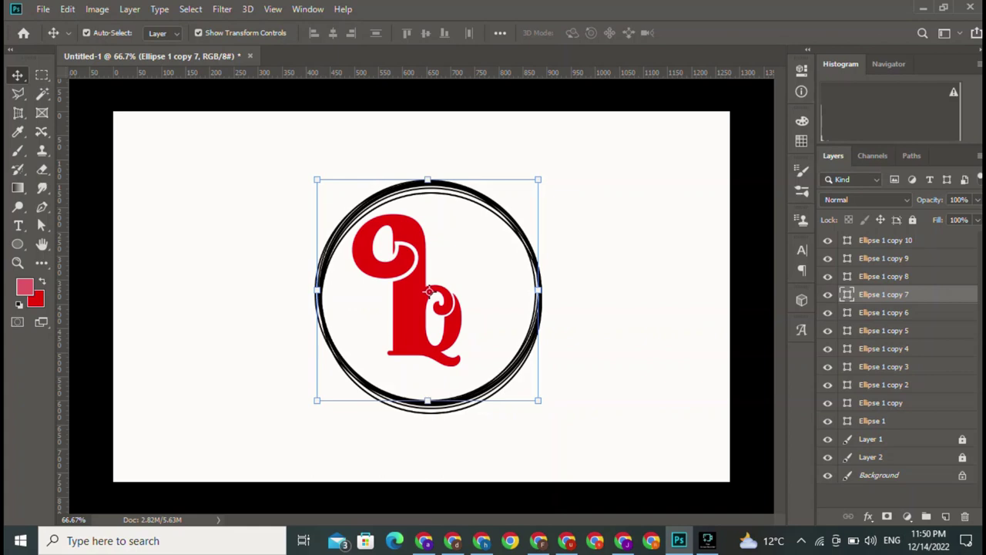
key("alt+bracketleft")
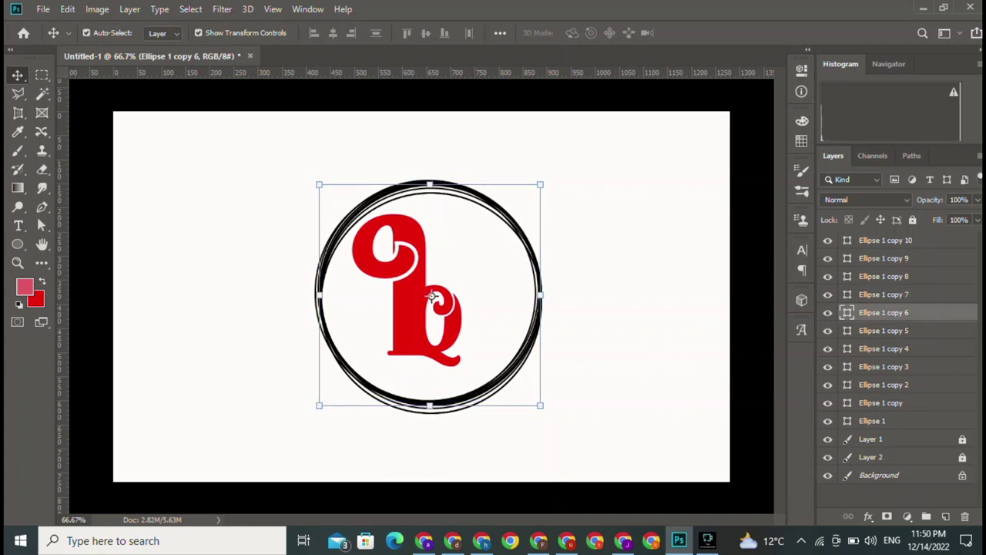
left_click_drag(429, 291, 434, 297)
Align copy 5 down through Ellipse 1 into the thick ring, then deselect all.
key("alt+bracketleft")
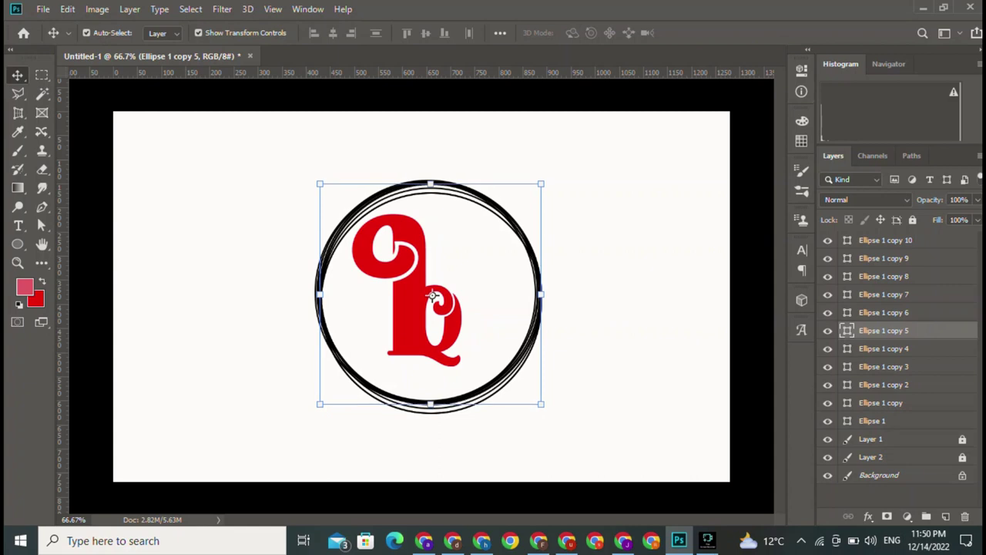
left_click_drag(433, 296, 430, 294)
key("alt+bracketleft")
key("alt+bracketleft")
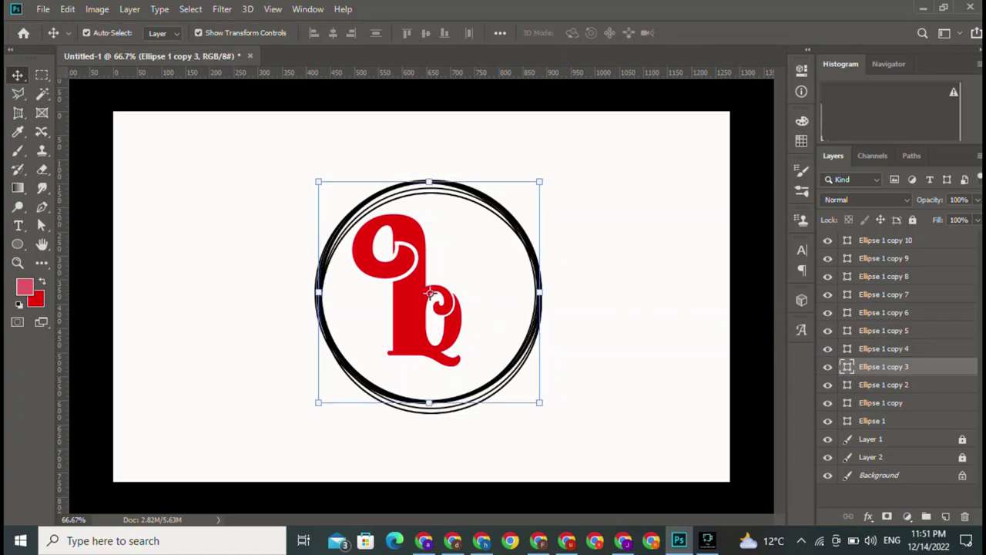
key("alt+bracketleft")
left_click_drag(430, 293, 433, 295)
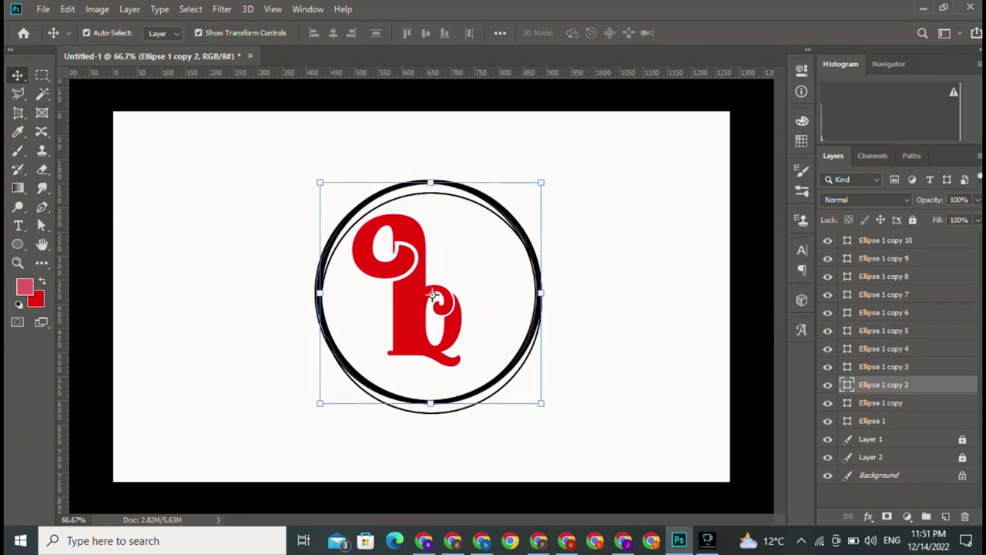
key("alt+bracketleft")
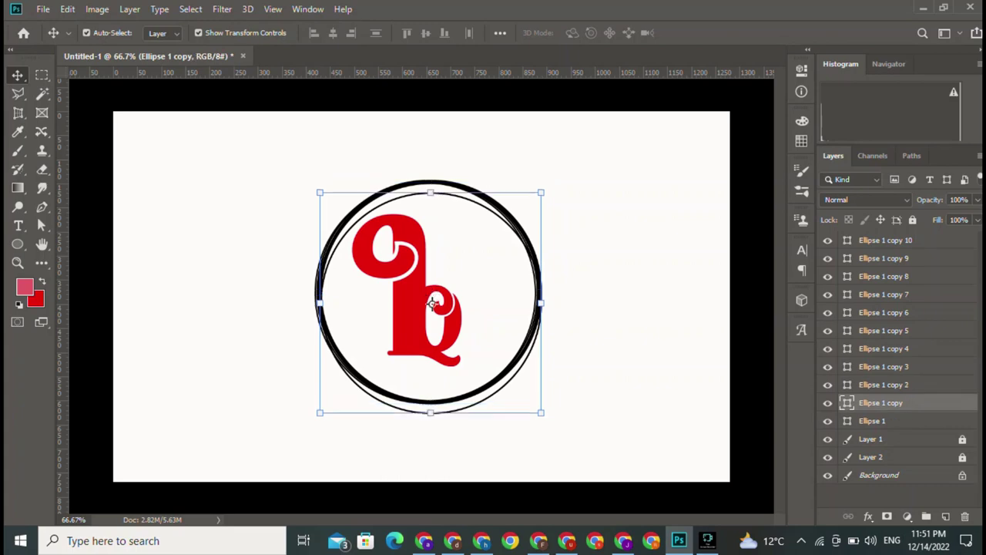
left_click_drag(433, 303, 434, 296)
key("alt+bracketleft")
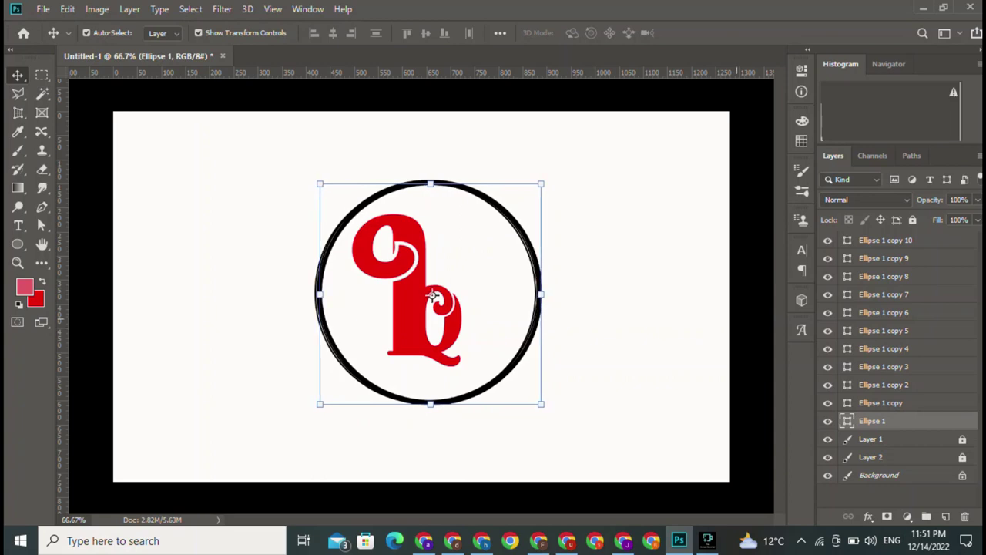
key("ctrl+alt+shift+a")
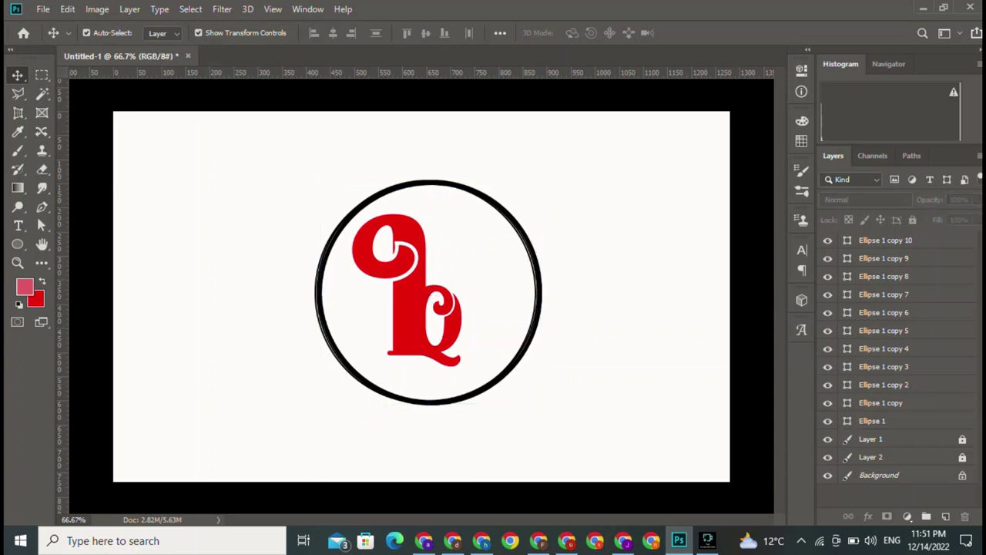
left_click_drag(203, 194, 363, 331)
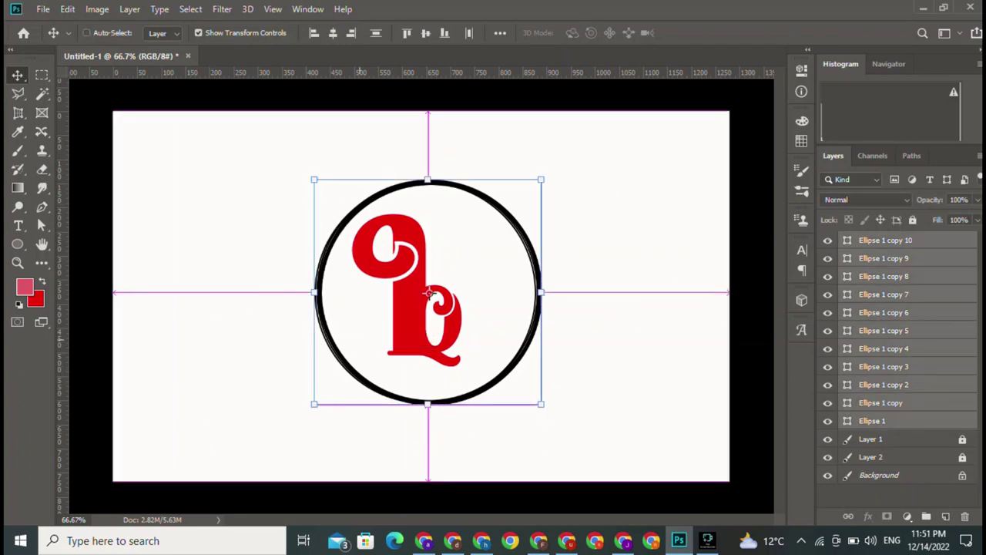
key("ctrl+g")
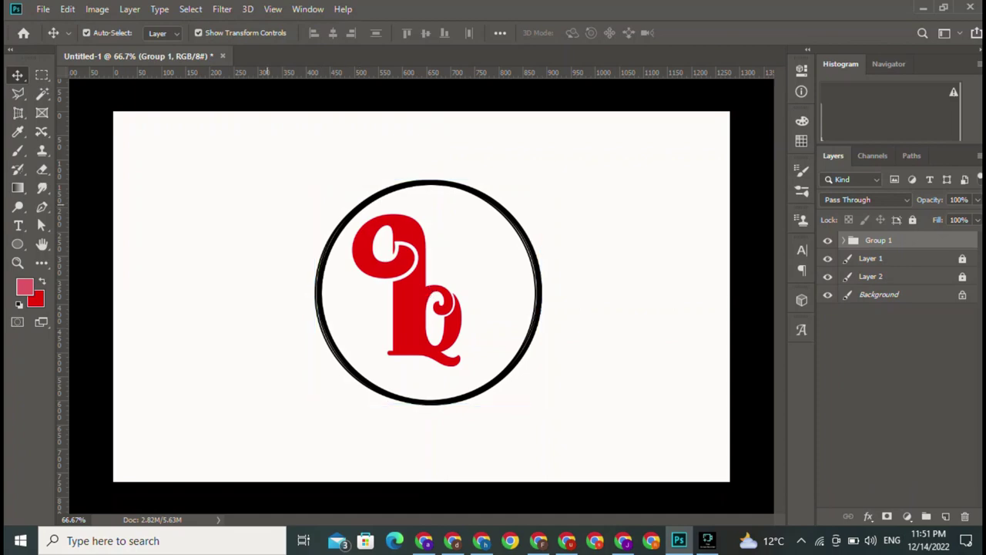
left_click(308, 154)
left_click_drag(393, 139, 676, 432)
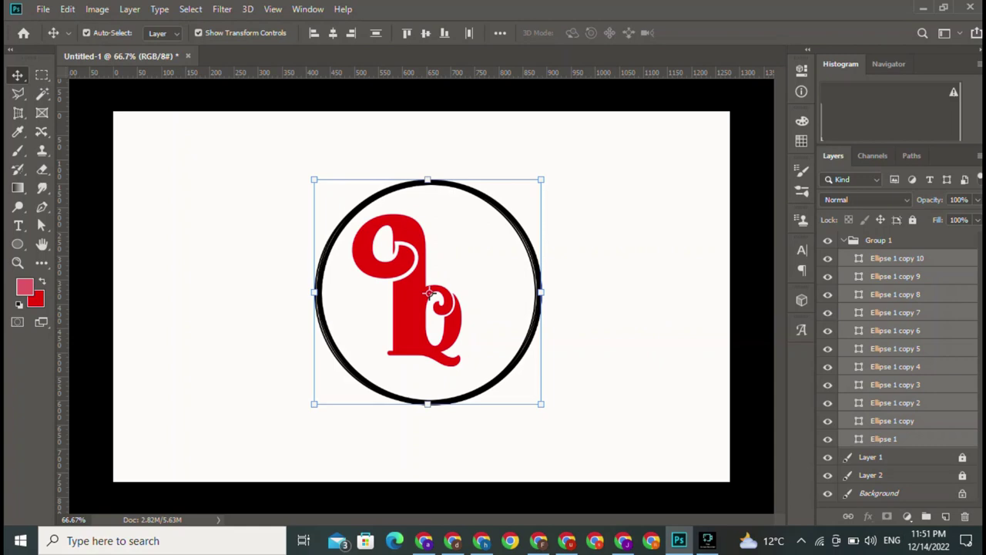
left_click(828, 240)
left_click(844, 240)
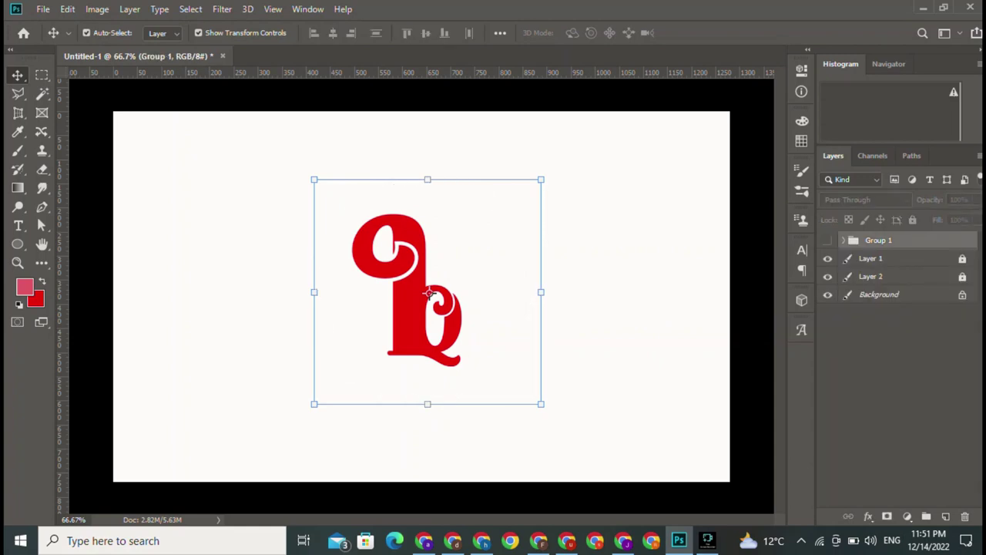
left_click(828, 240)
left_click(887, 370)
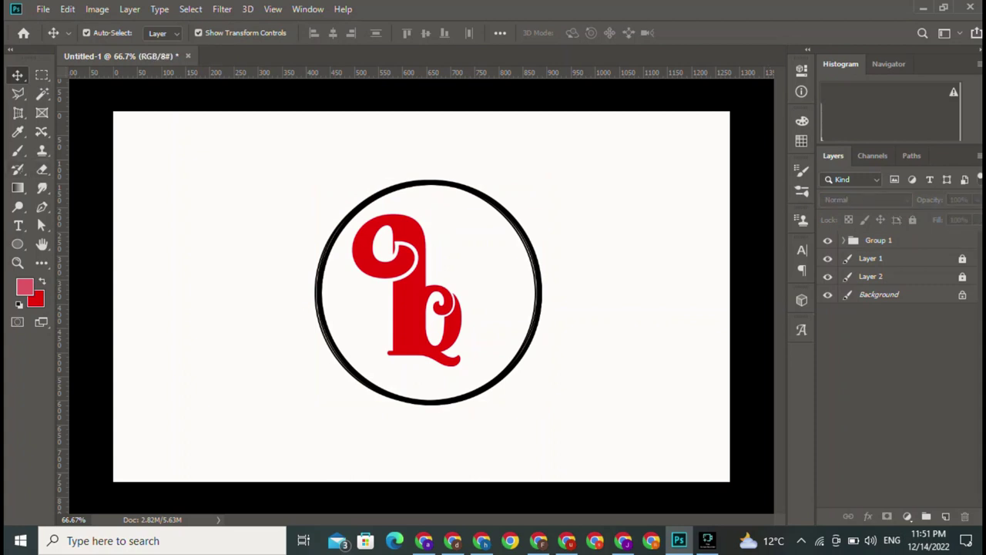
left_click(429, 293)
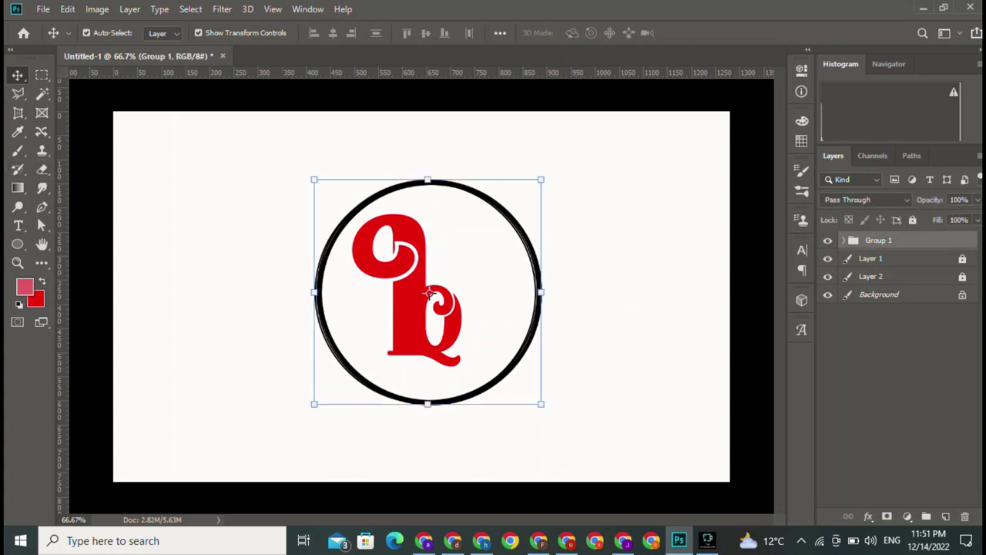
Ungroup Group 1 so its ellipse layers sit as separate layers.
key("e")
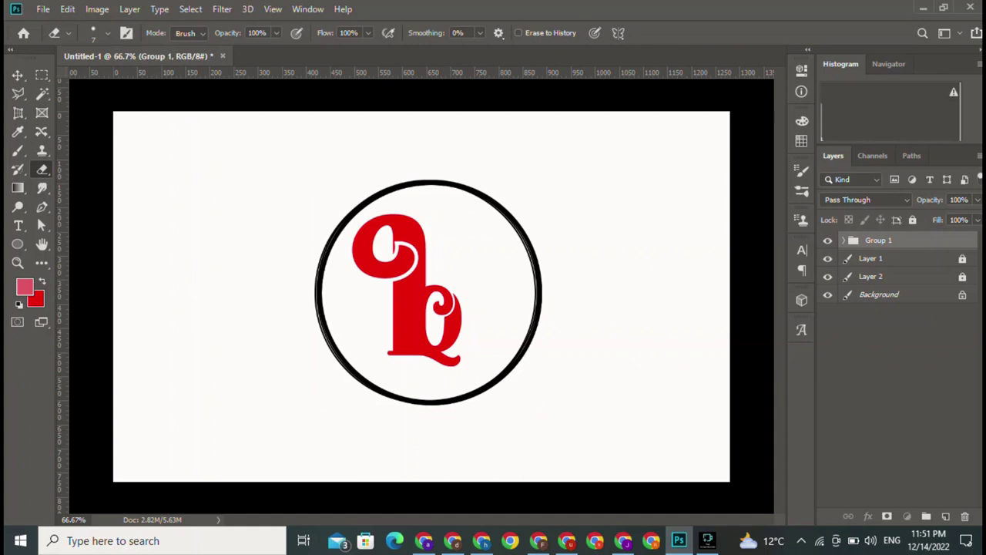
left_click(844, 240)
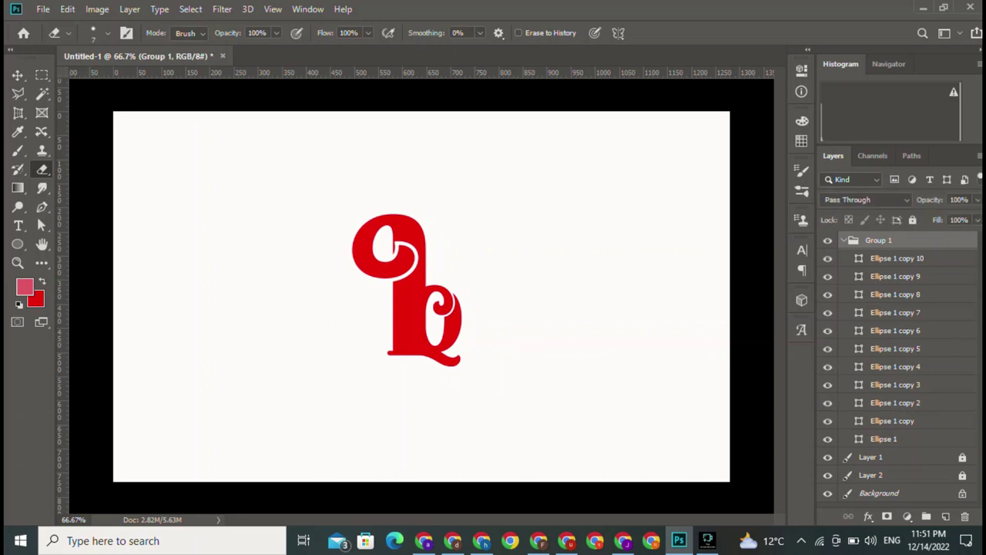
key("ctrl+shift+g")
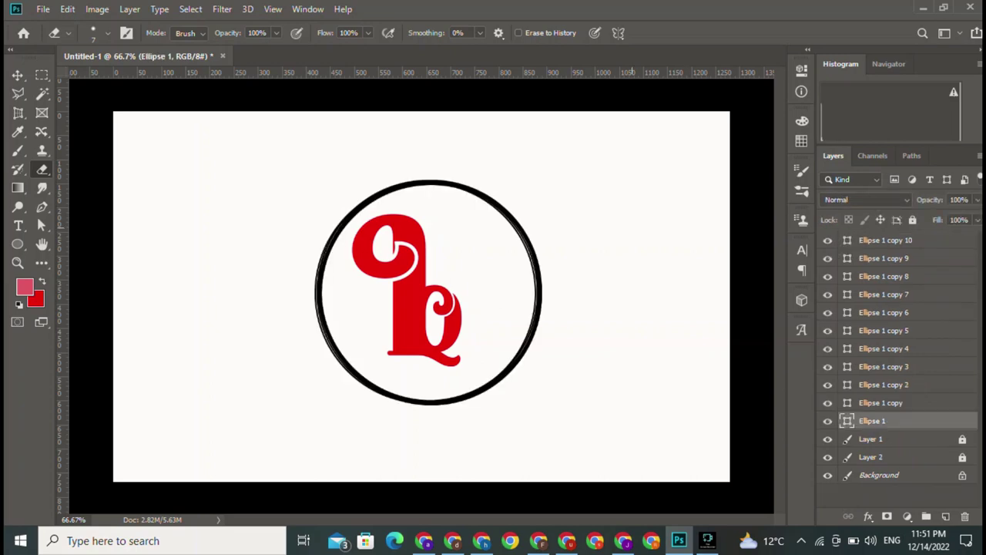
Select all the ellipse layers, merge them as shapes, then undo the merge.
left_click(17, 75)
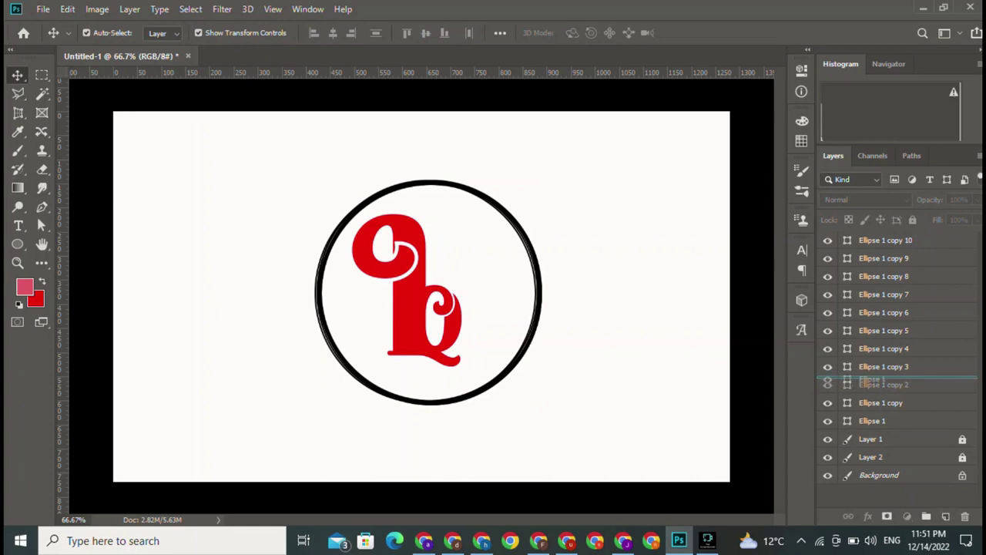
left_click(434, 295)
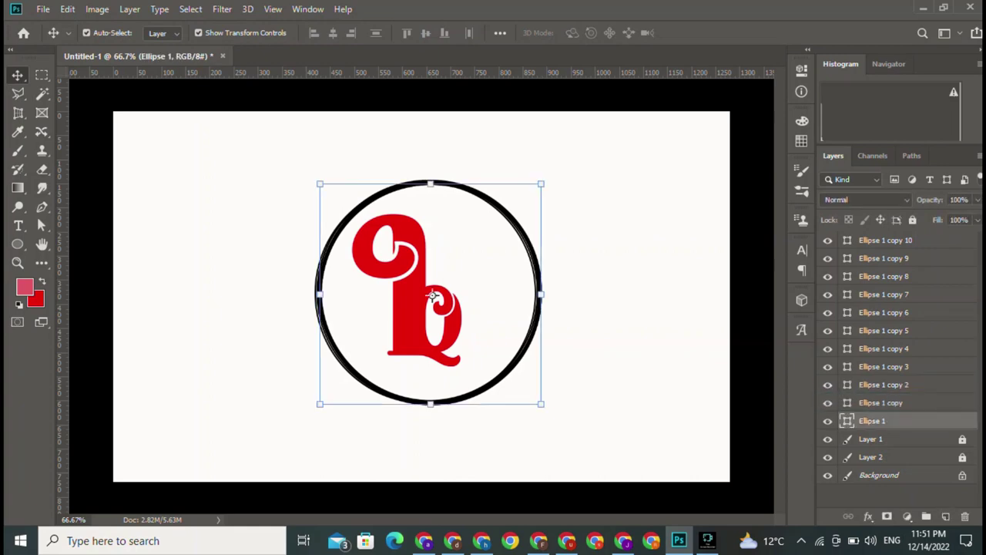
left_click_drag(451, 150, 530, 222)
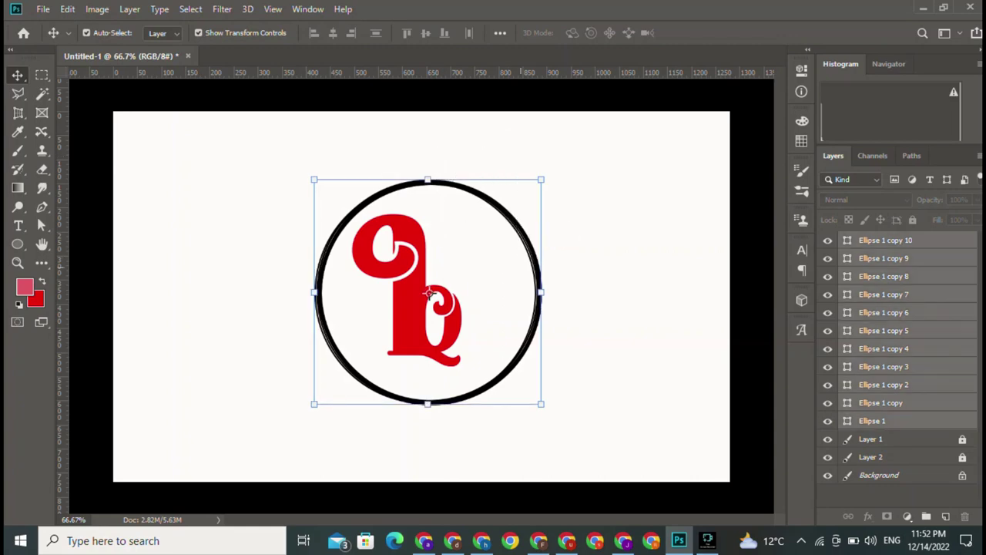
right_click(929, 332)
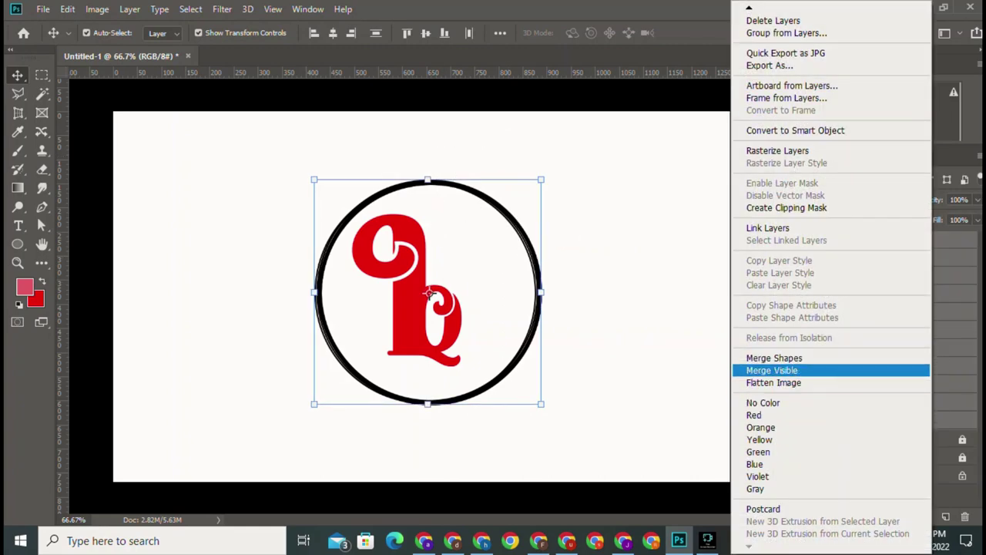
left_click(774, 357)
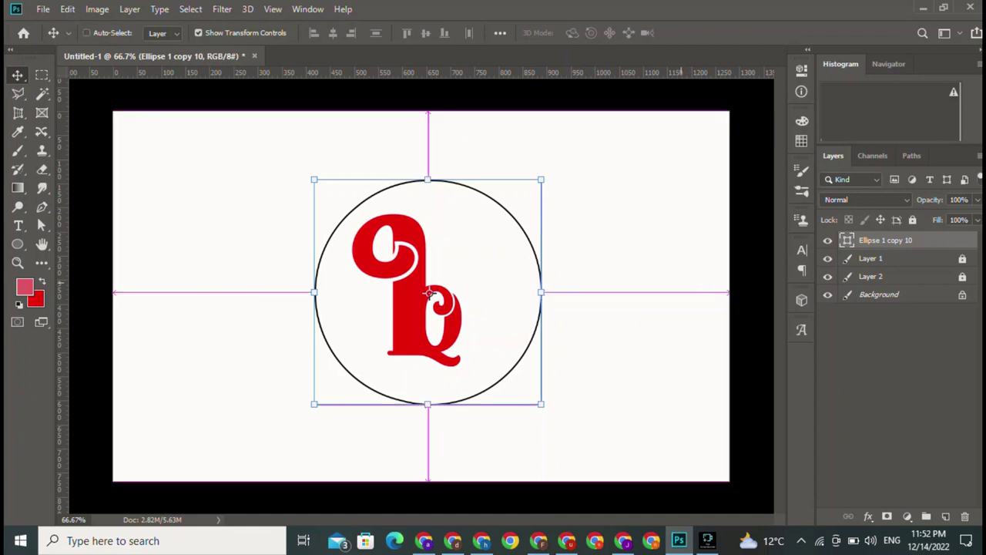
key("ctrl+z")
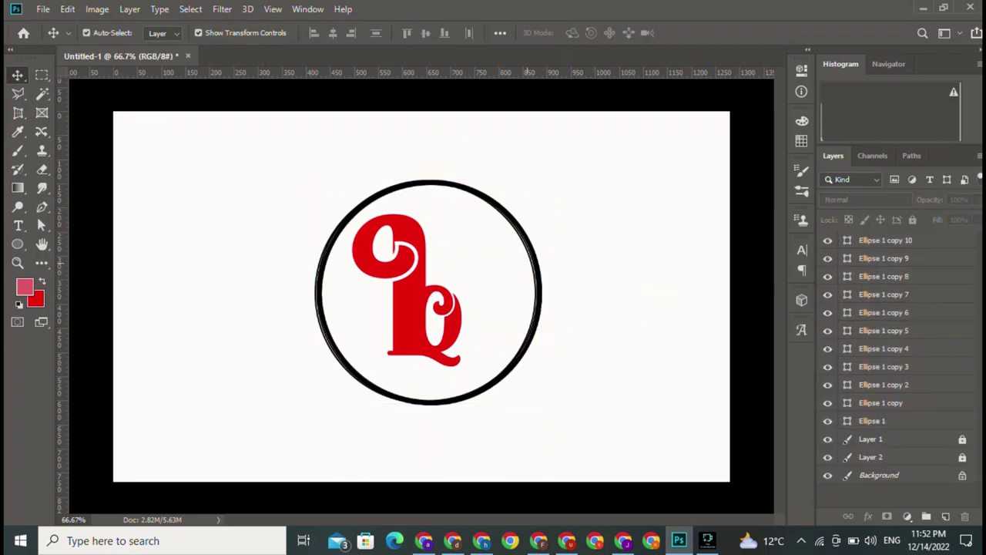
Hide the ten copies, Ellipse 1 copy 10 down to Ellipse 1 copy, then select Ellipse 1.
left_click(432, 292)
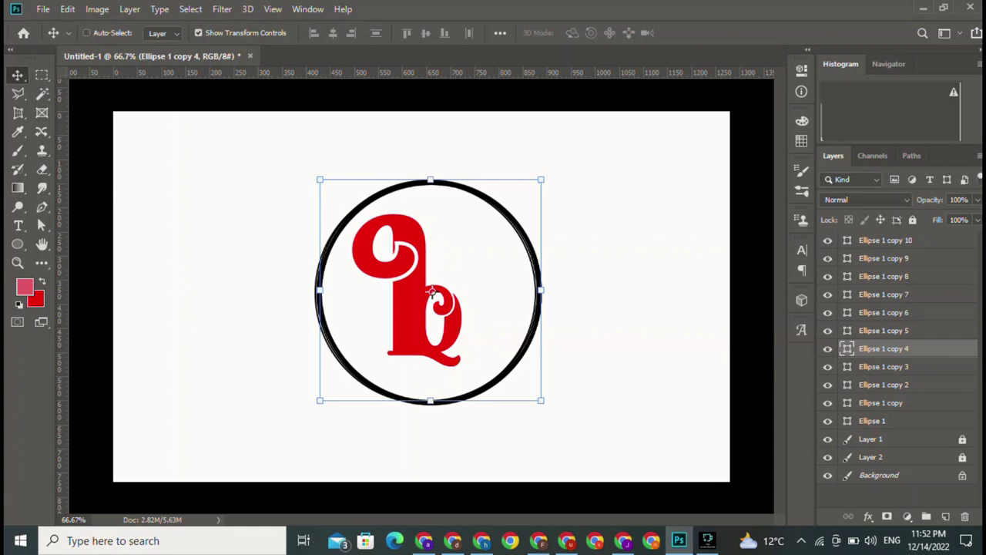
key("ctrl")
left_click(828, 241)
left_click(828, 258)
left_click(828, 276)
left_click(828, 294)
left_click(828, 312)
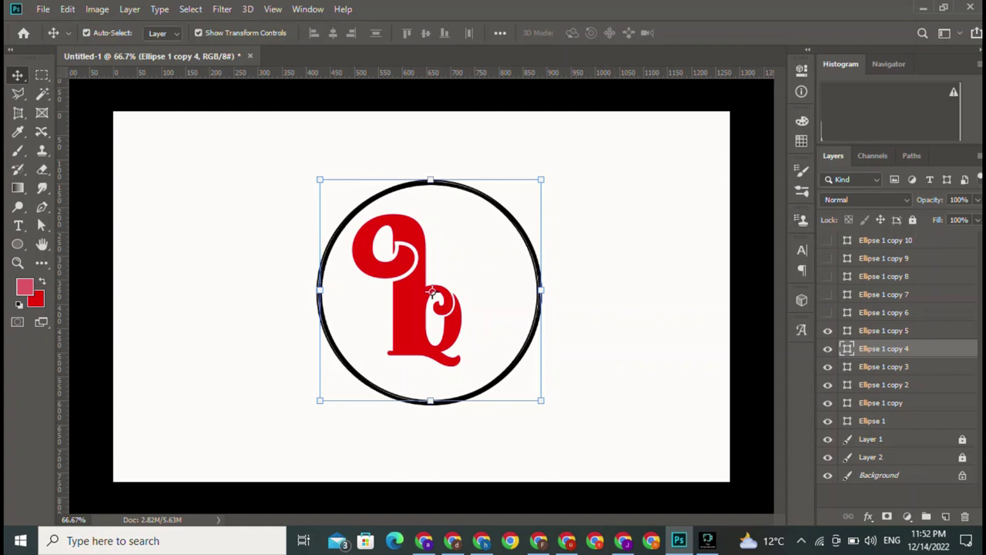
left_click(828, 330)
left_click(827, 349)
left_click(828, 366)
left_click(828, 384)
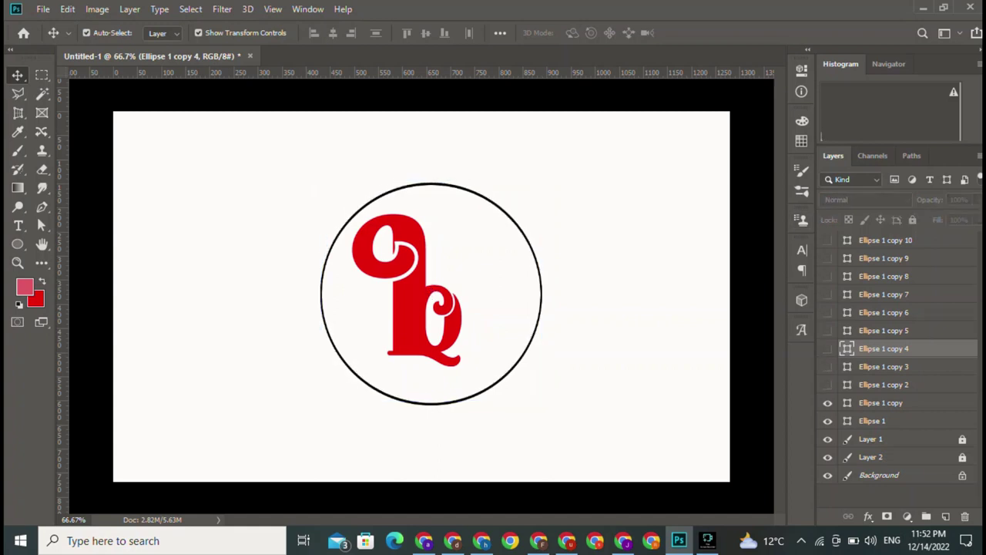
left_click(828, 402)
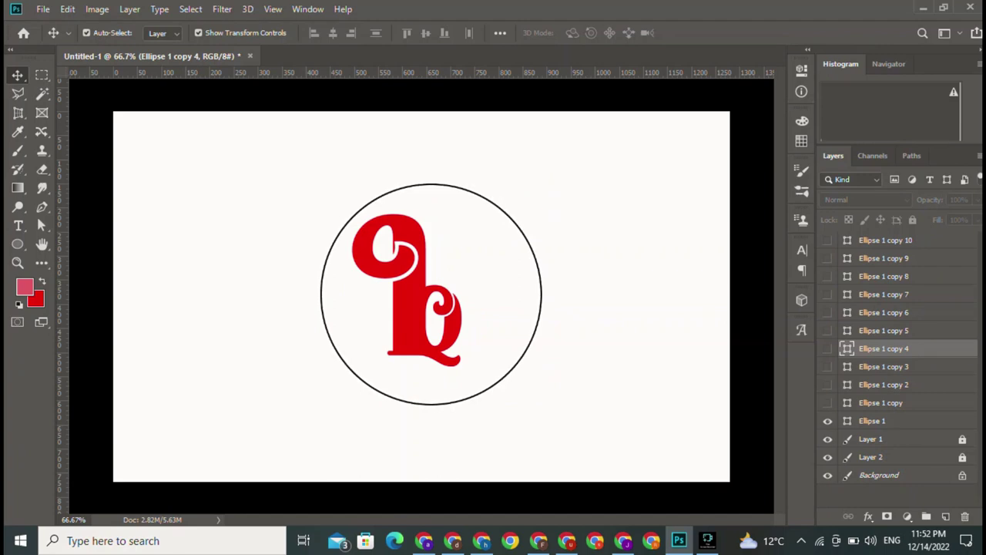
left_click(894, 497)
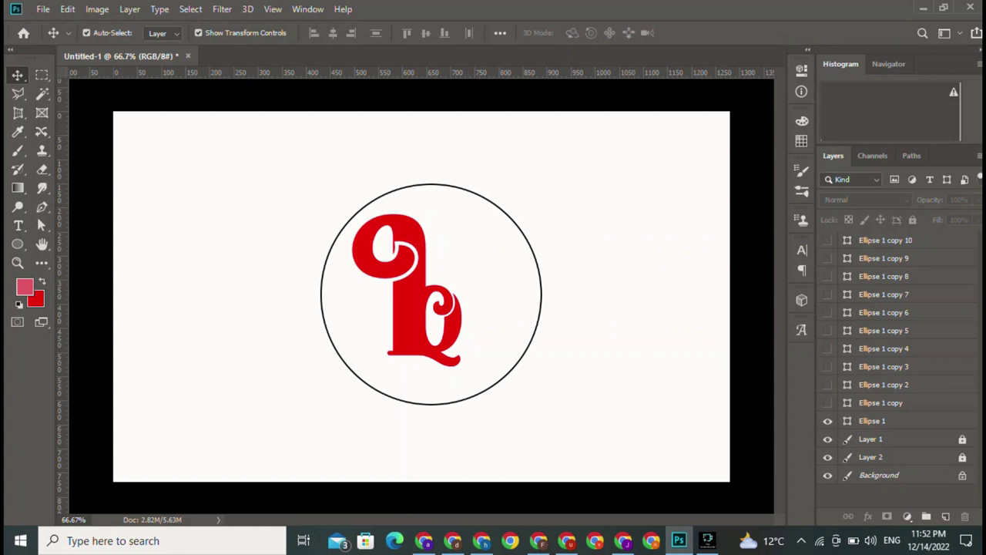
left_click(433, 295)
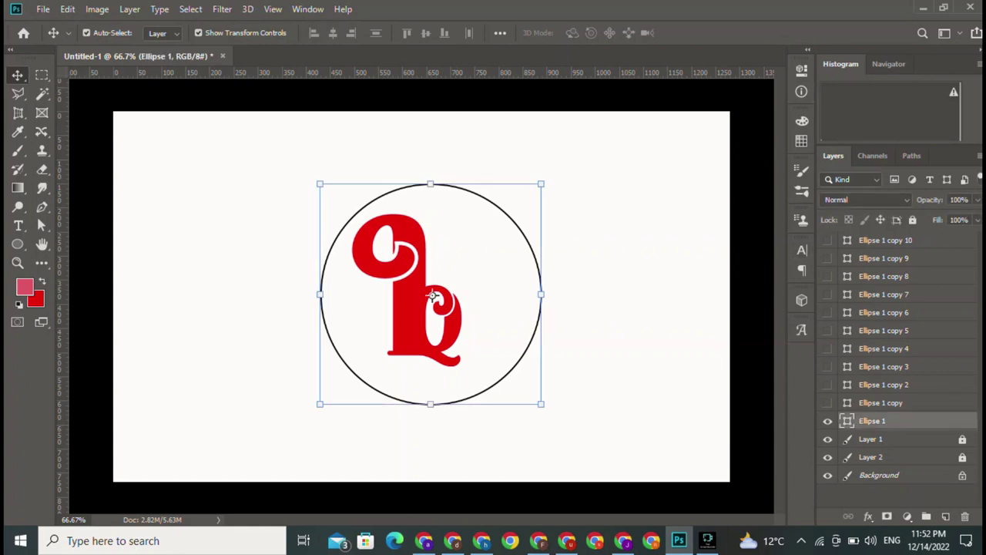
Try a 7 px stroke and slider values, then give Ellipse 1 a 10 px stroke.
left_click(17, 244)
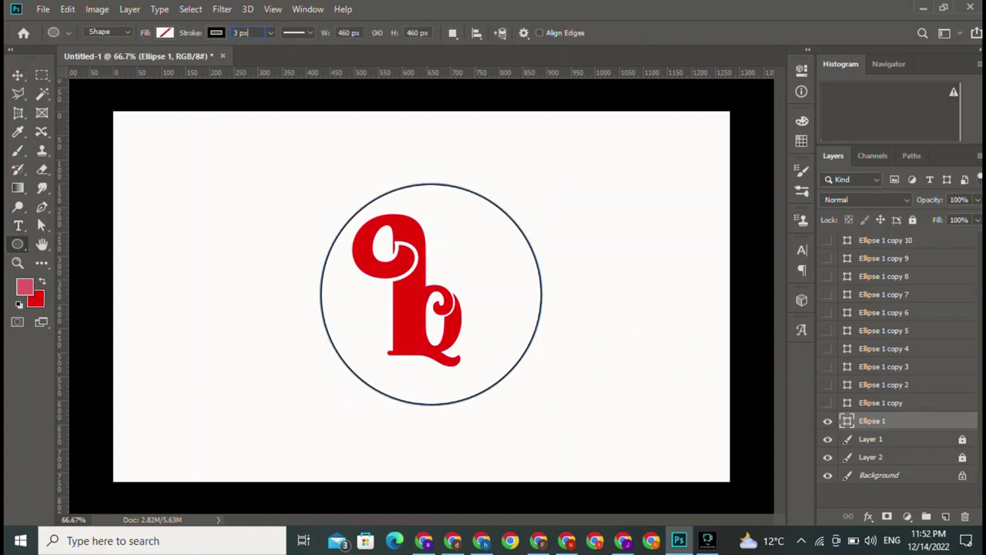
double_click(241, 33)
type("7")
key("Return")
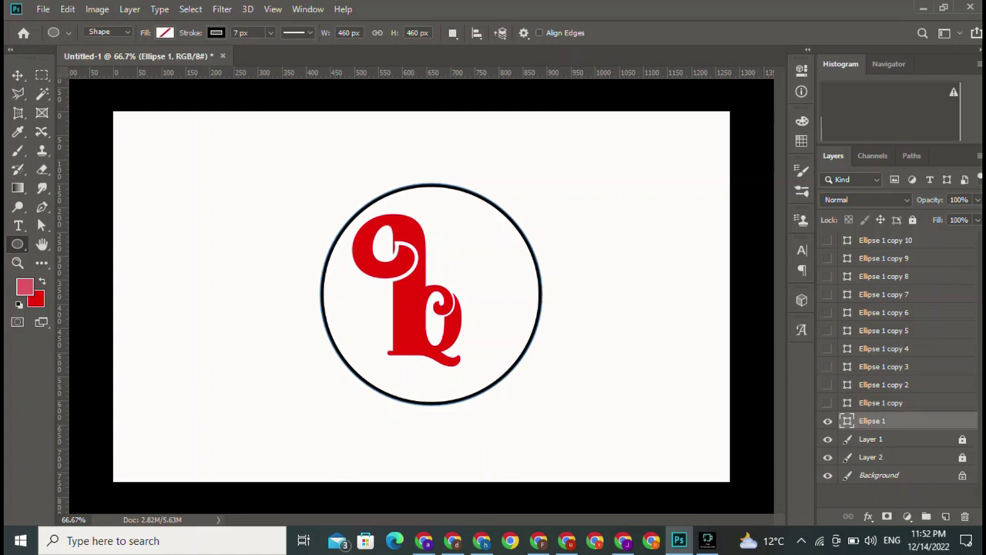
left_click(271, 33)
left_click_drag(270, 49, 273, 49)
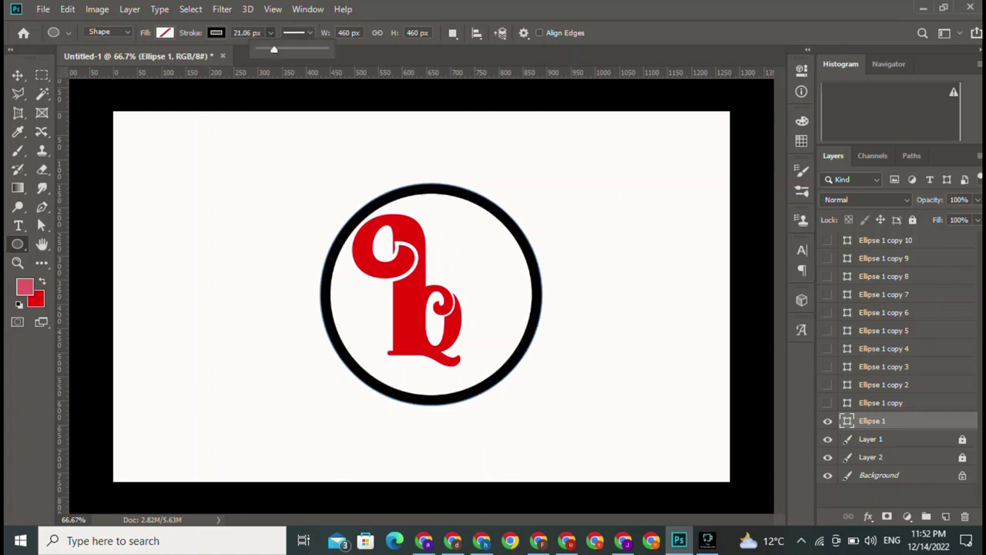
left_click_drag(274, 49, 271, 48)
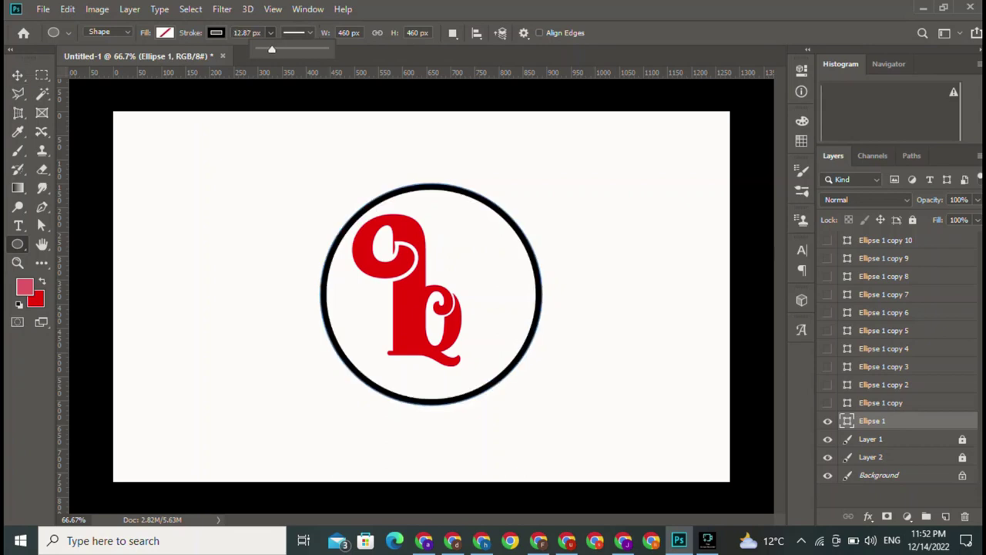
left_click(247, 33)
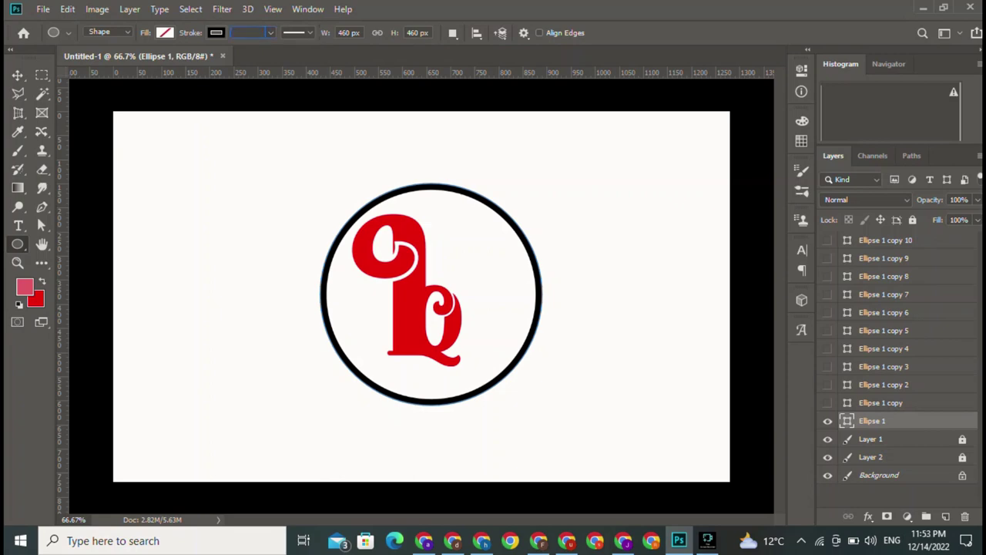
type("10")
key("Return")
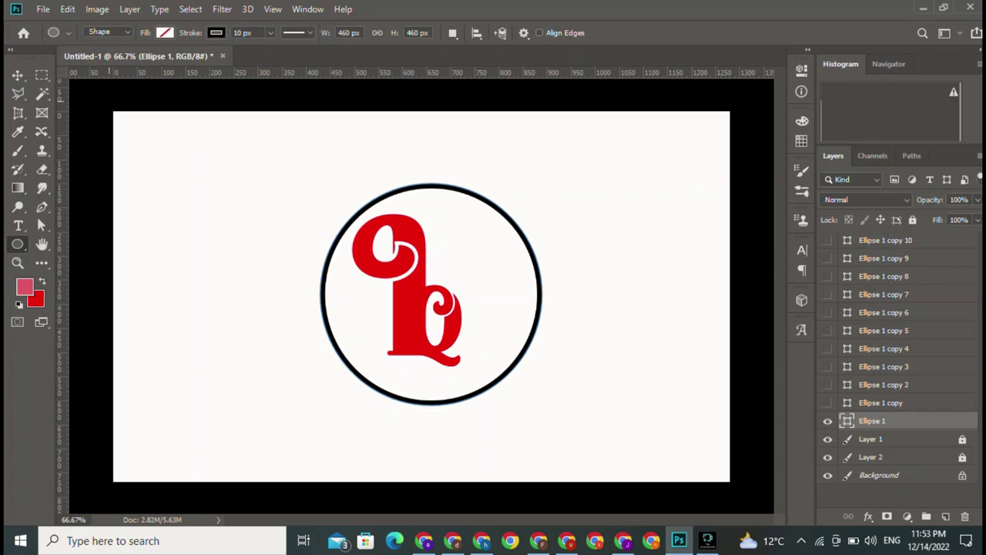
left_click(17, 75)
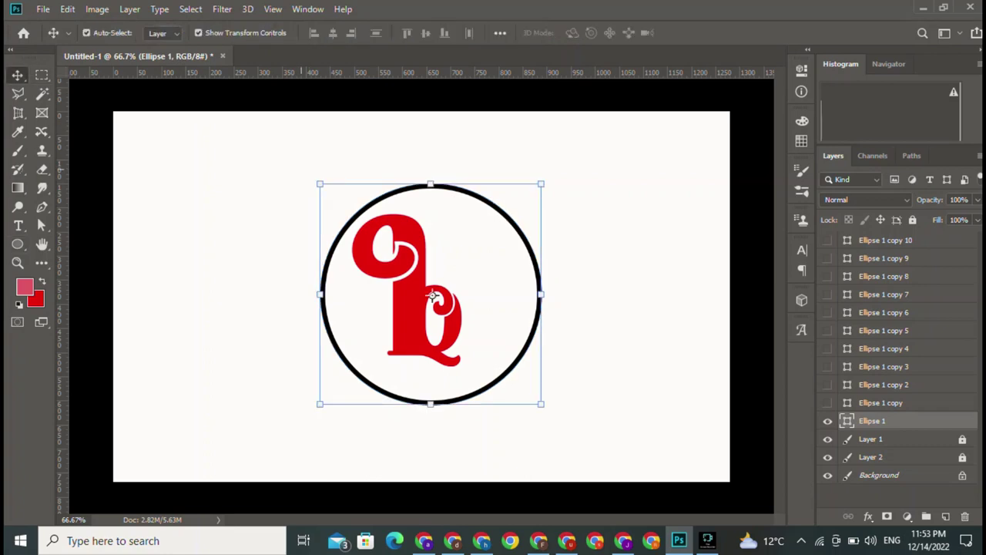
Centre the circle on the canvas and deselect it.
left_click(433, 295)
left_click_drag(406, 186, 396, 186)
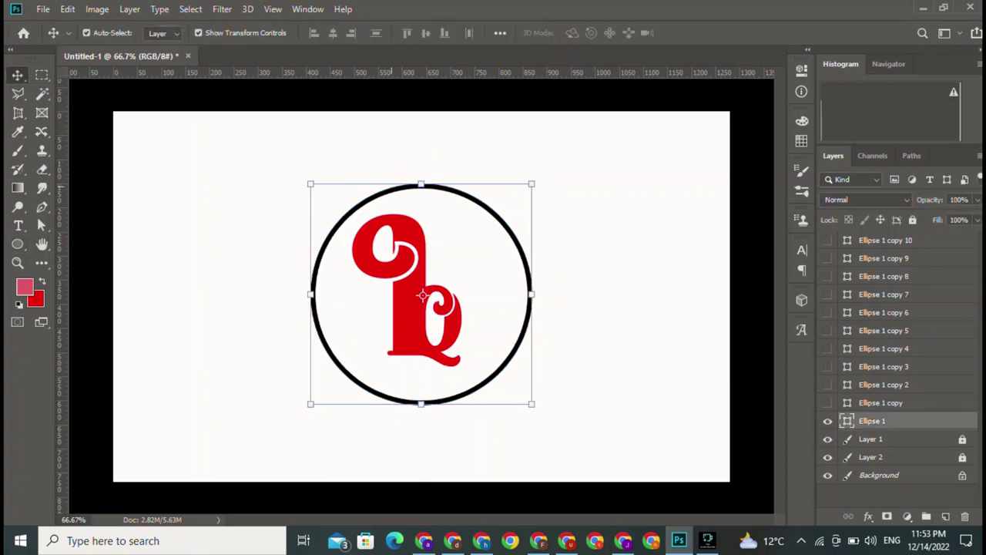
left_click(232, 308)
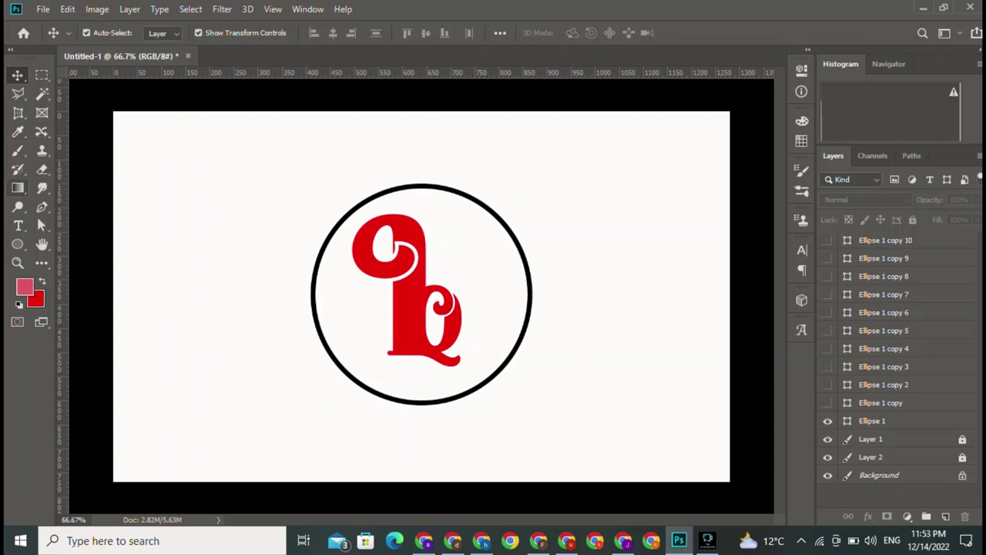
With the Eraser tool active, rasterize the Ellipse 1 ring layer.
left_click(42, 168)
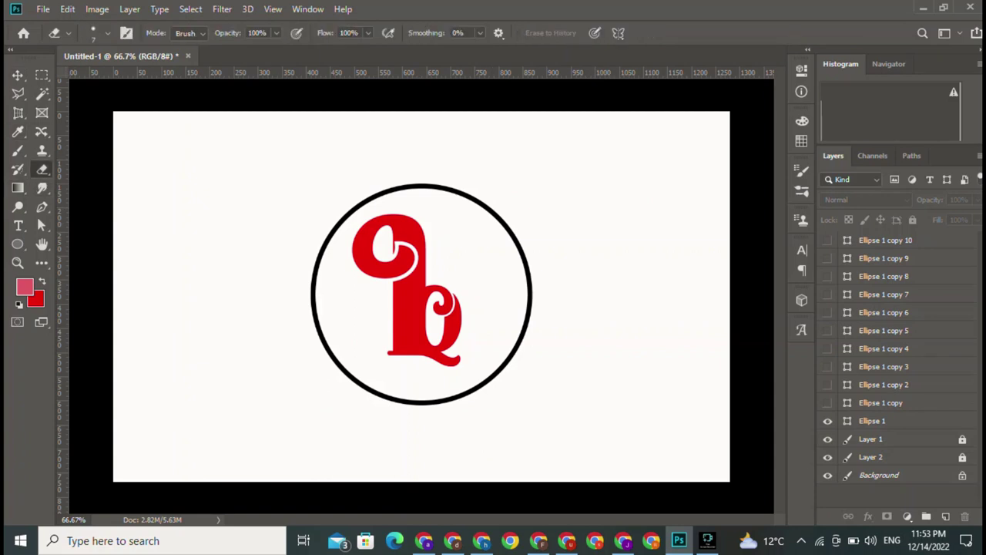
left_click(873, 421)
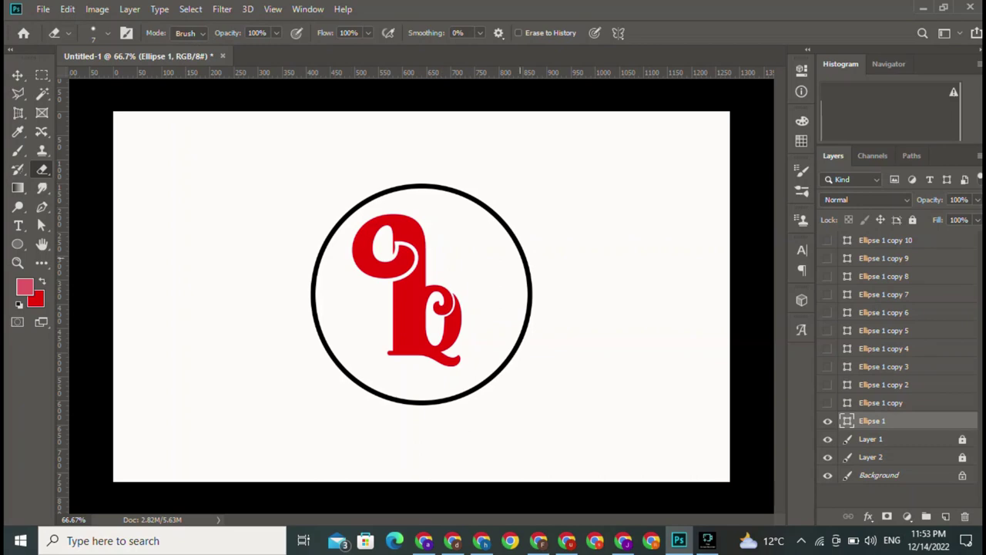
right_click(886, 420)
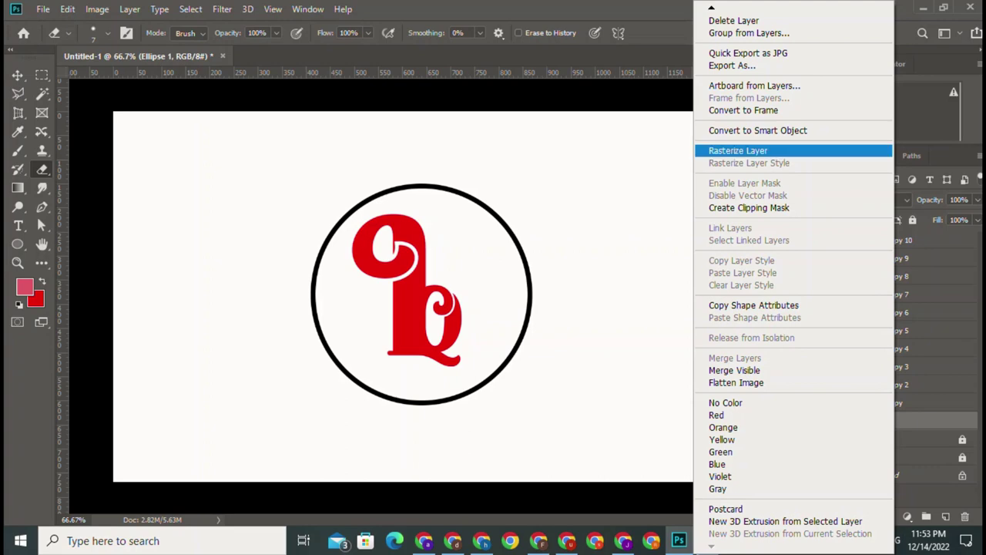
left_click(738, 150)
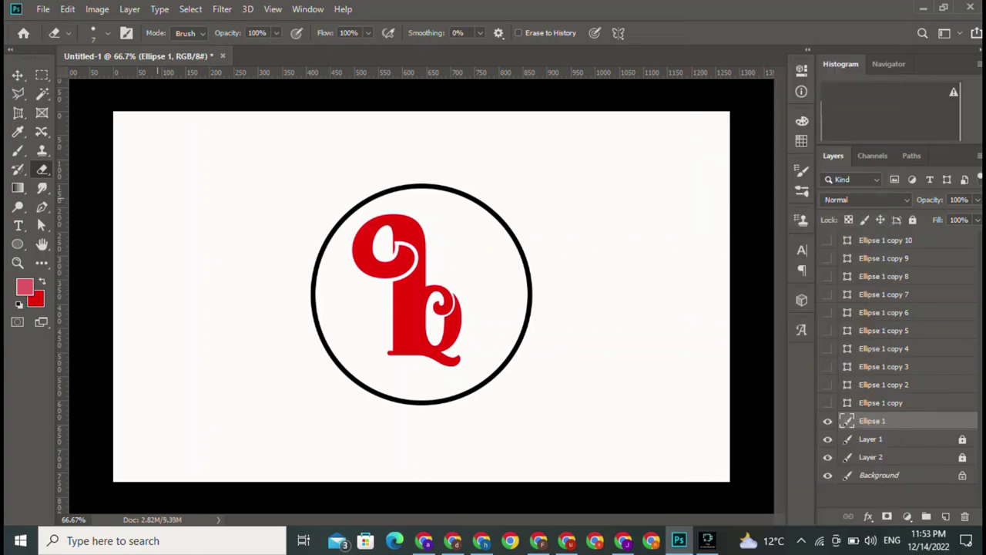
Erase the ring's top arc with an enlarged eraser, then reselect the Ellipse 1 layer.
key("bracketright")
key("bracketright")
key("bracketright")
key("bracketright")
key("bracketright")
key("bracketright")
key("bracketright")
key("bracketright")
key("bracketright")
key("bracketright")
key("bracketright")
key("bracketright")
key("bracketright")
key("bracketright")
key("bracketright")
key("bracketright")
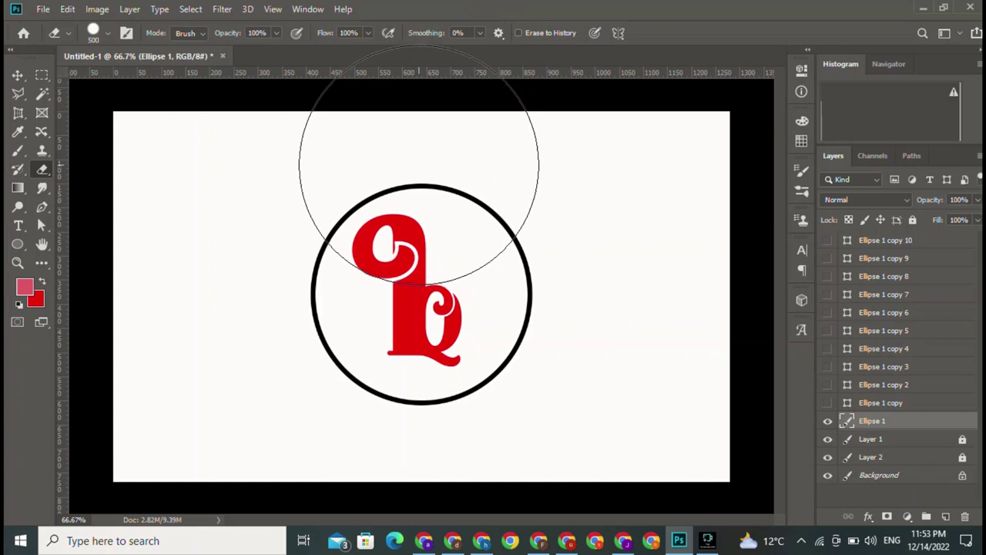
left_click(418, 163)
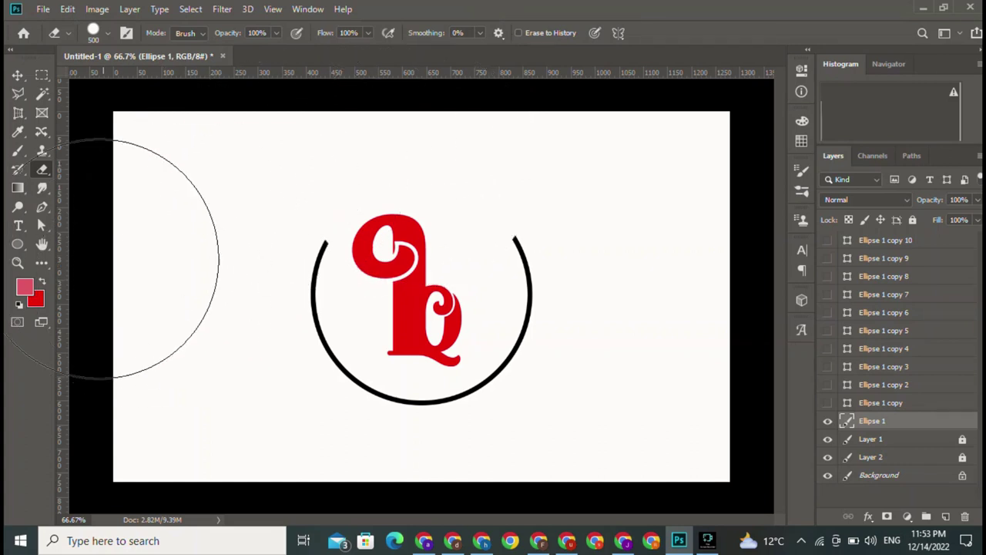
left_click(17, 75)
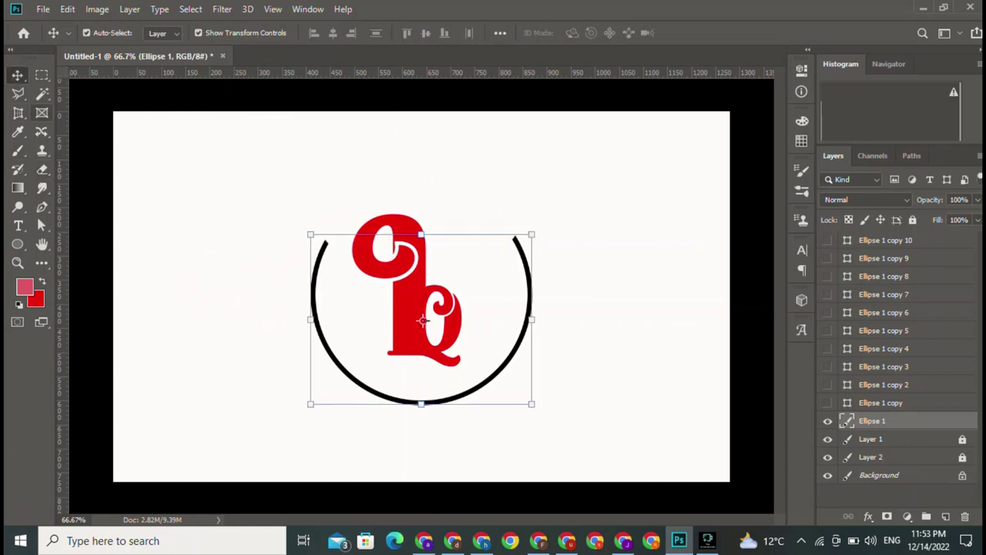
left_click(310, 193)
left_click(422, 321)
right_click(423, 321)
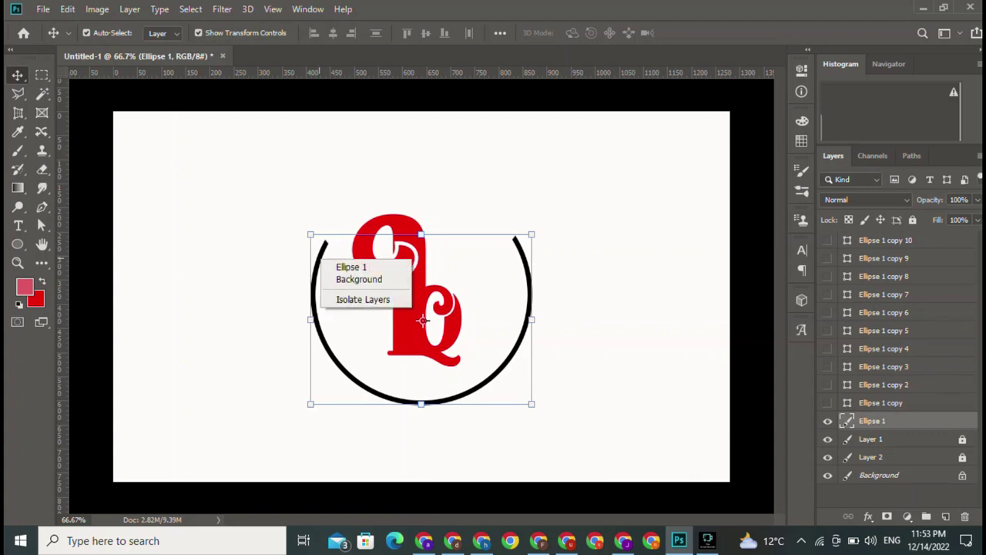
key("Escape")
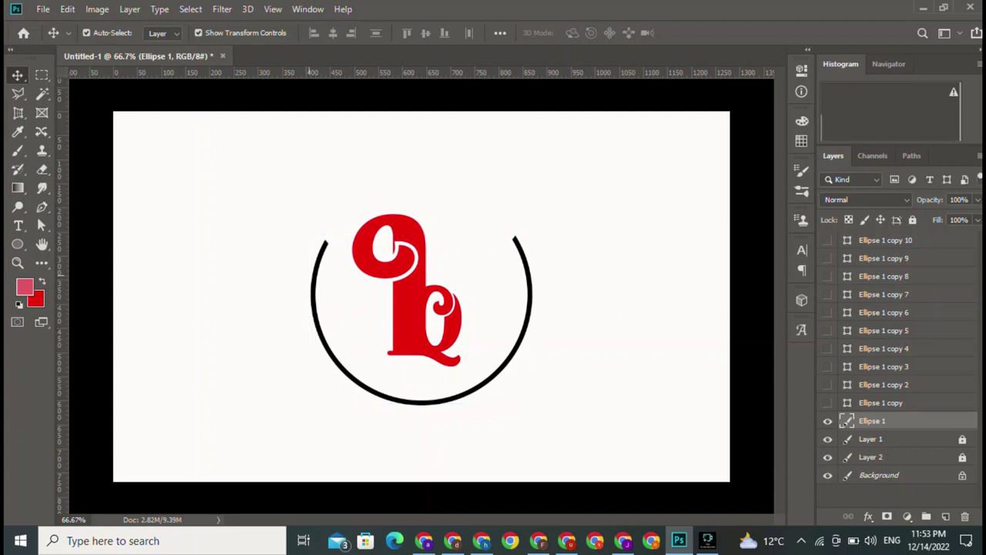
Alt-drag a duplicate of the open arc to the left as Ellipse 1 copy 11.
left_click_drag(324, 244, 190, 223)
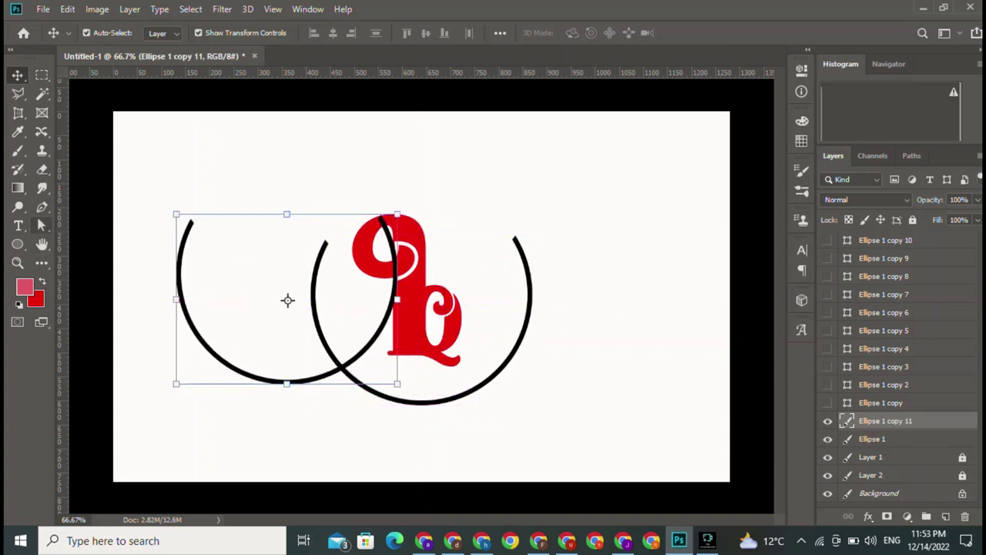
left_click(17, 244)
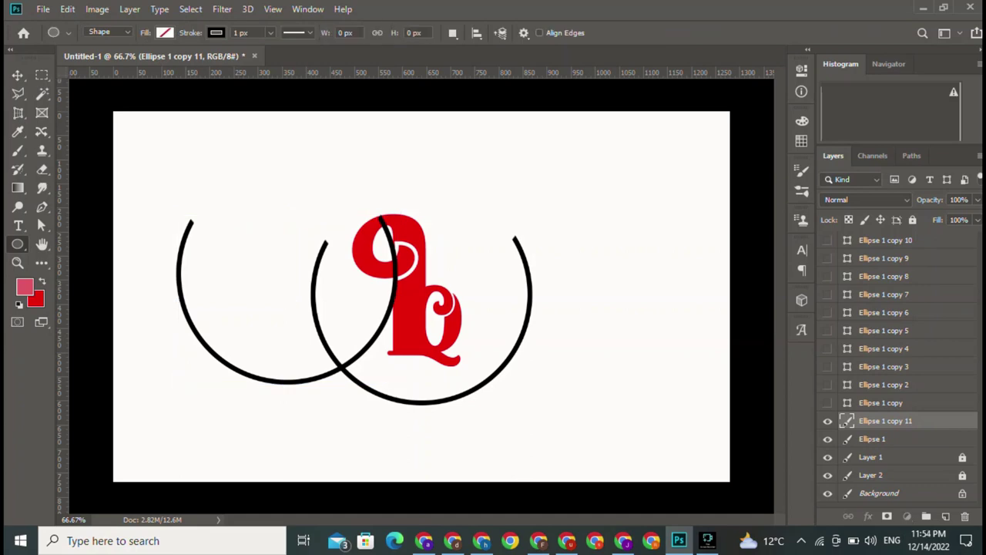
left_click(880, 403)
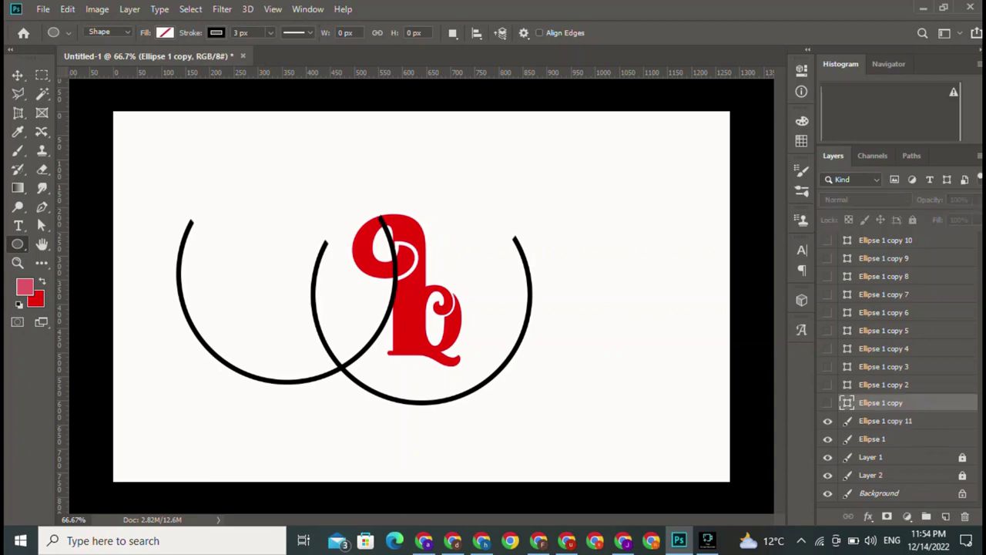
left_click(885, 421)
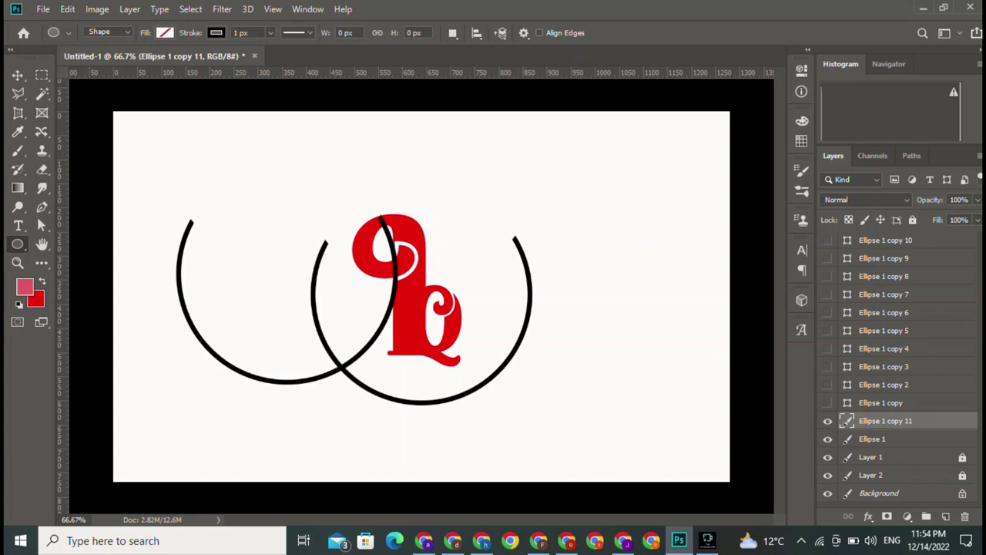
left_click(873, 439)
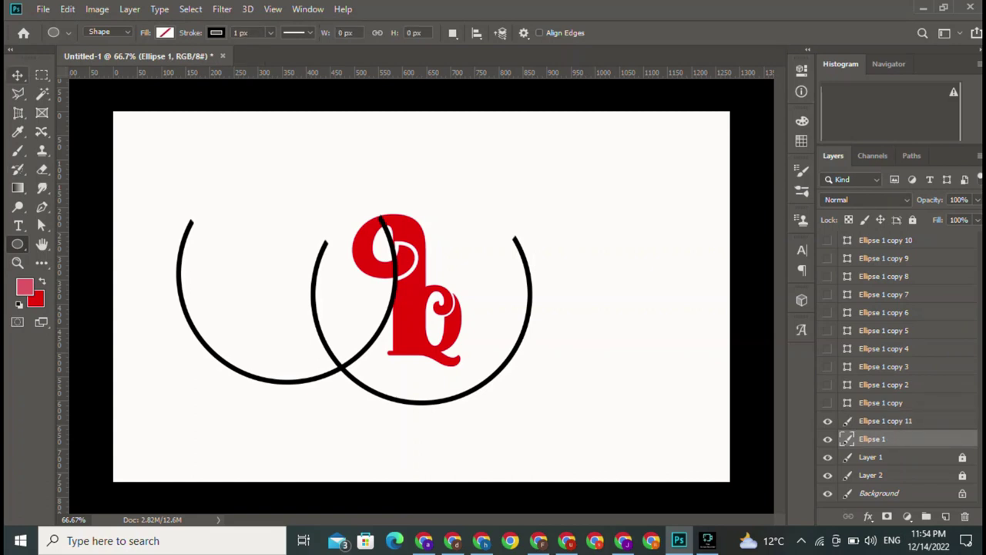
Move the selected arc leftward and open the Ellipse stroke width slider.
left_click(17, 74)
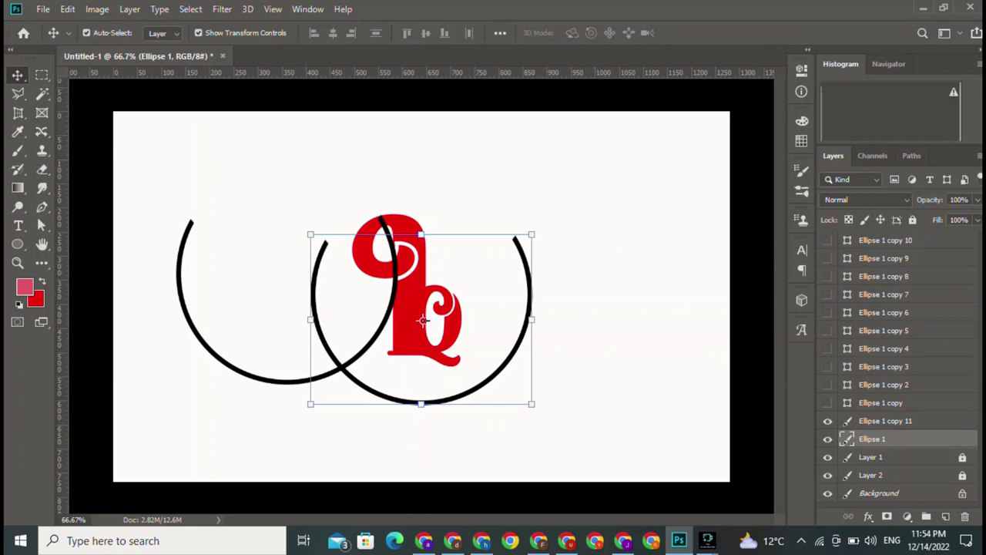
left_click_drag(423, 321, 288, 301)
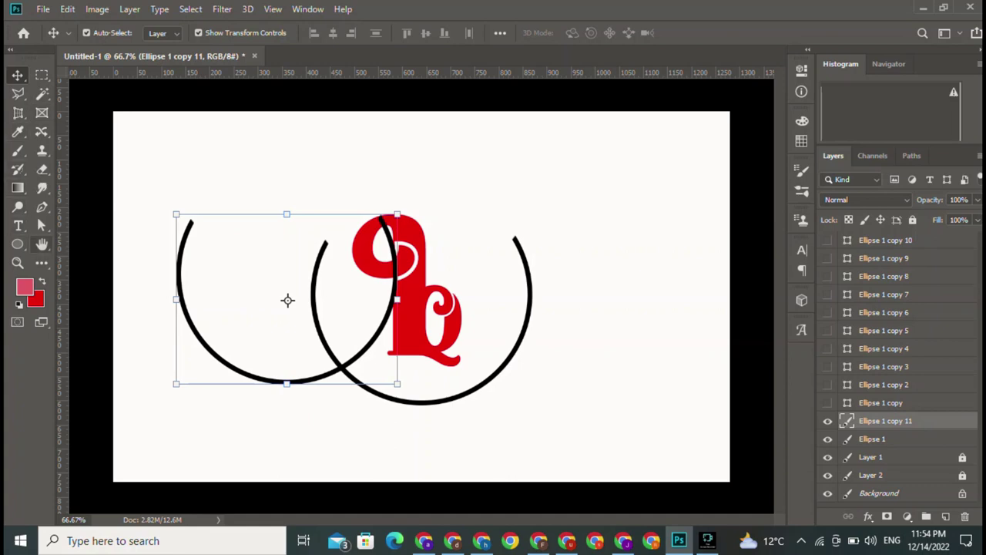
left_click(17, 244)
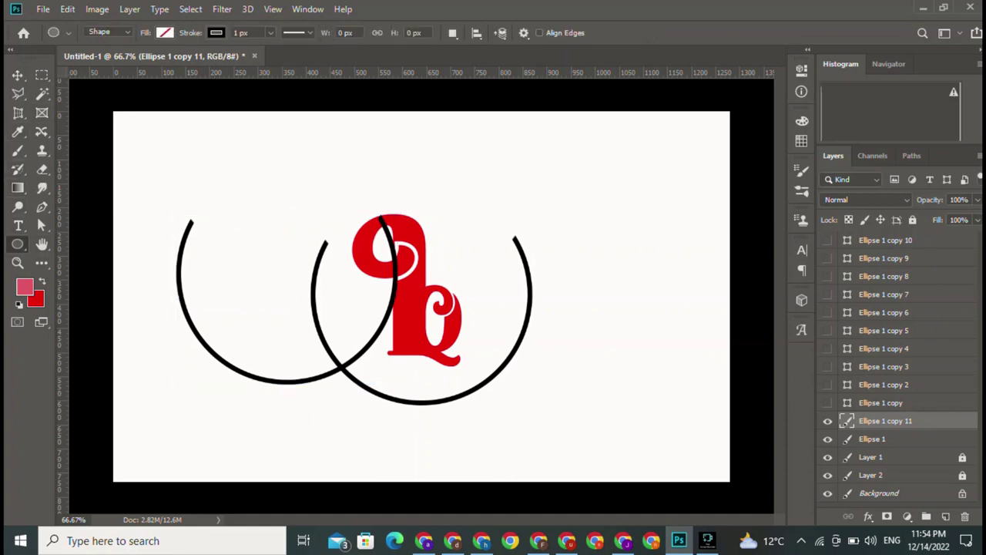
left_click(270, 33)
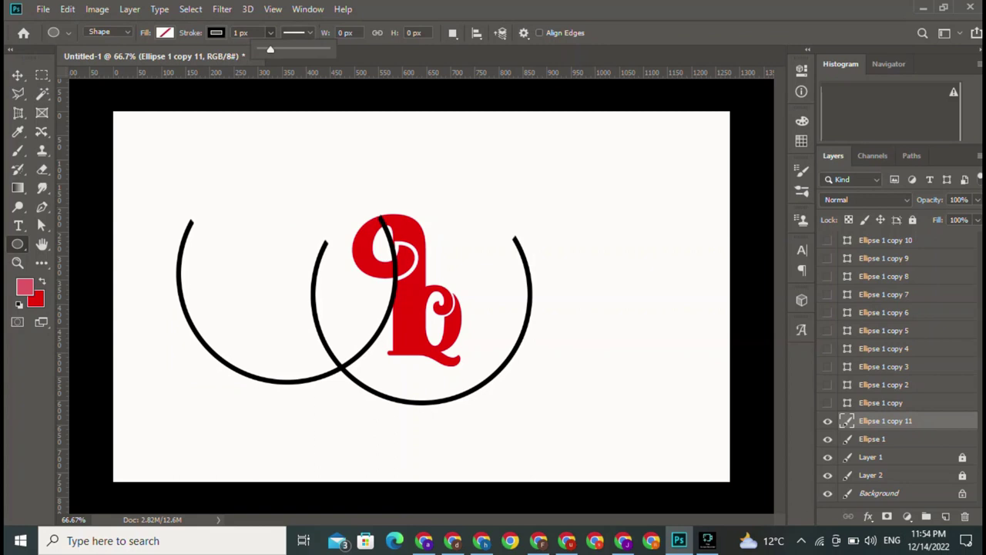
left_click_drag(270, 49, 263, 49)
right_click(929, 421)
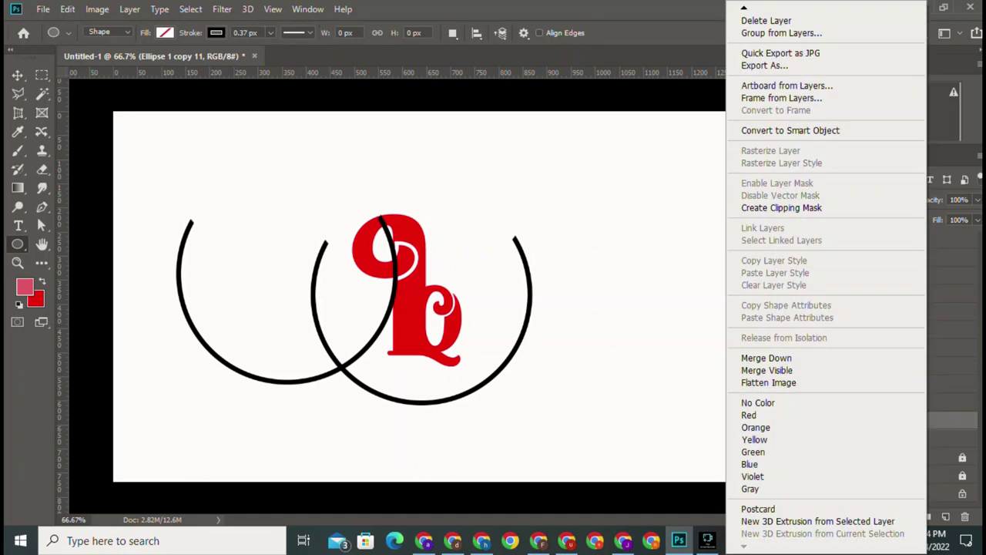
left_click(782, 207)
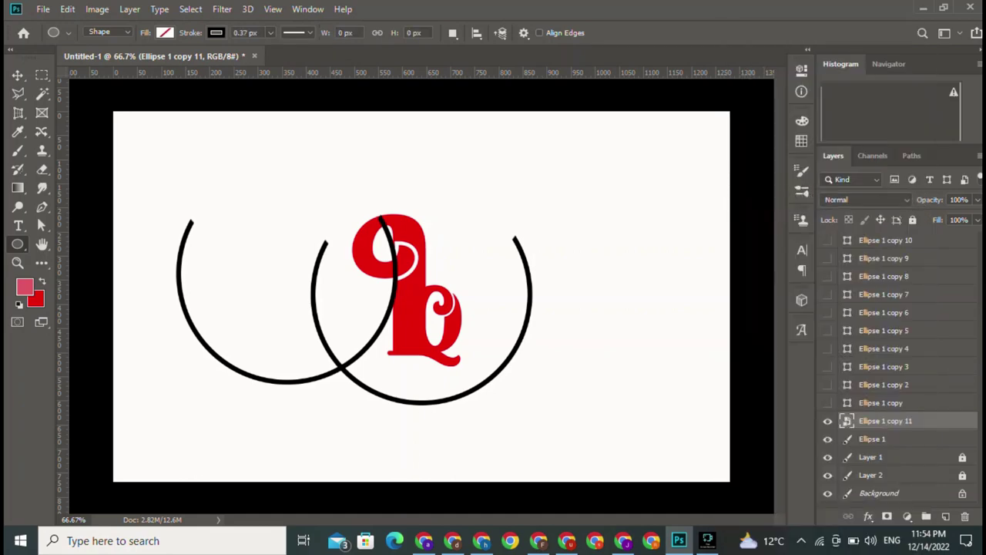
left_click(270, 33)
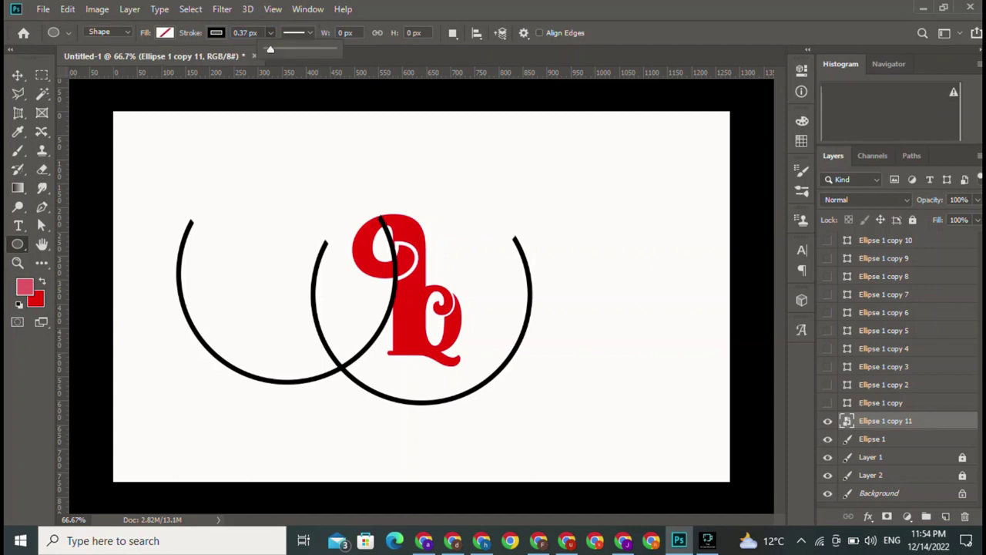
left_click_drag(265, 49, 295, 49)
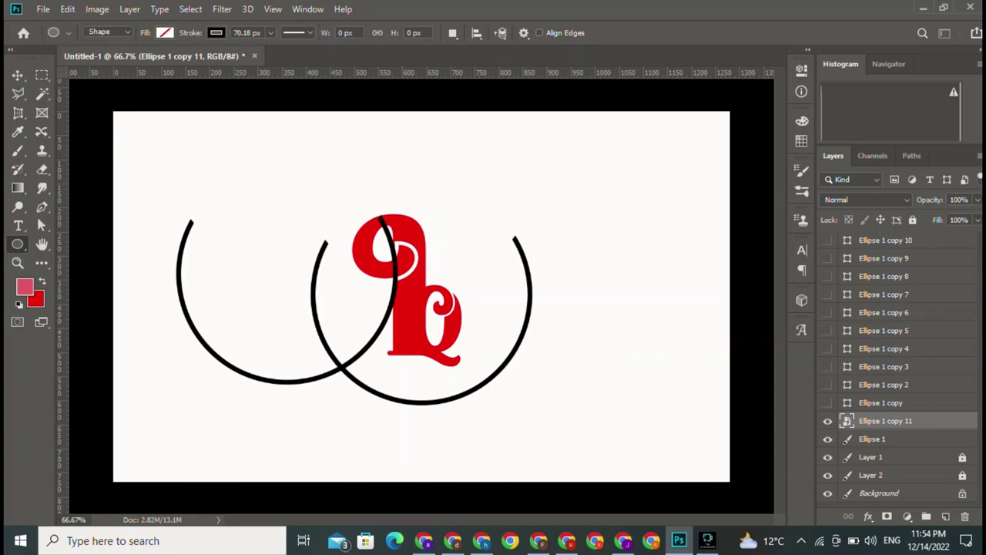
right_click(875, 439)
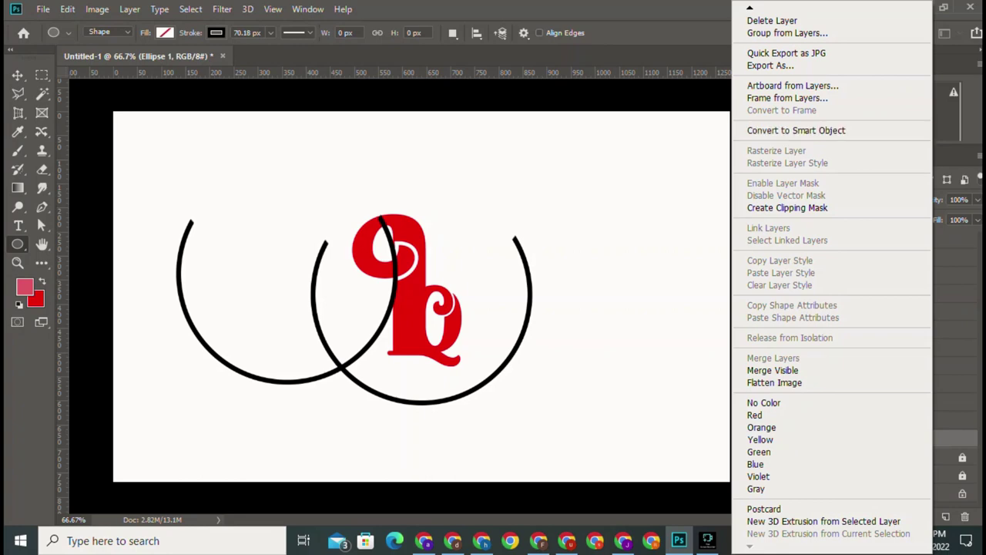
key("Escape")
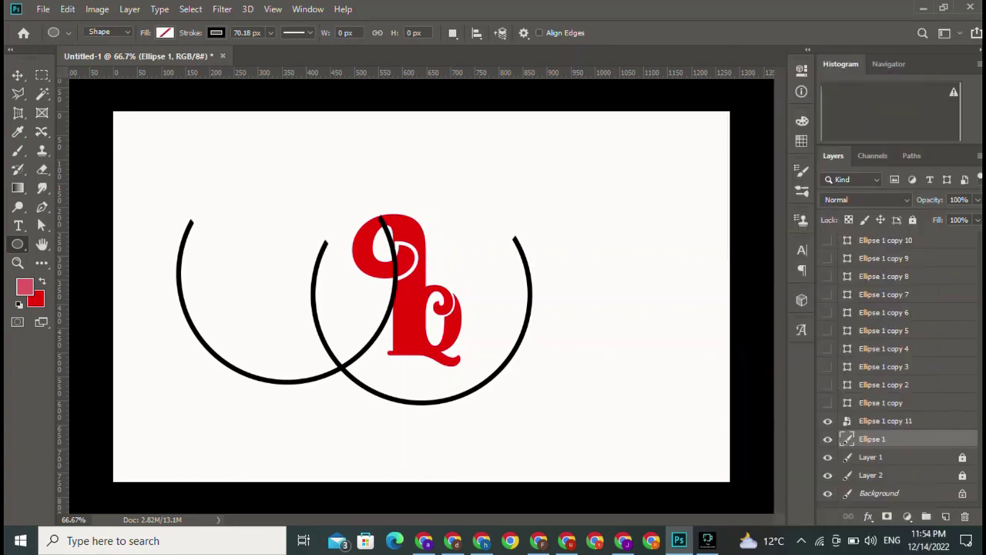
right_click(886, 420)
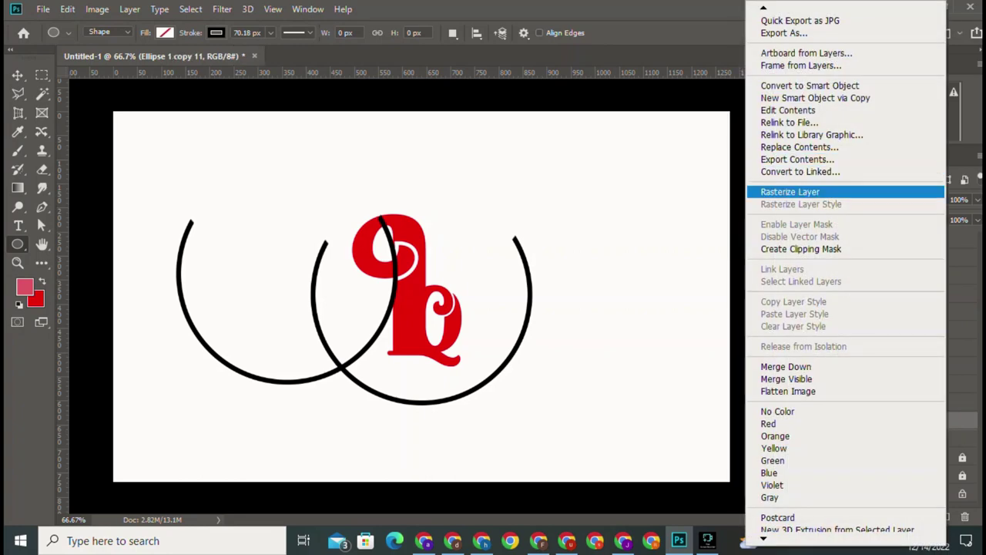
left_click(801, 191)
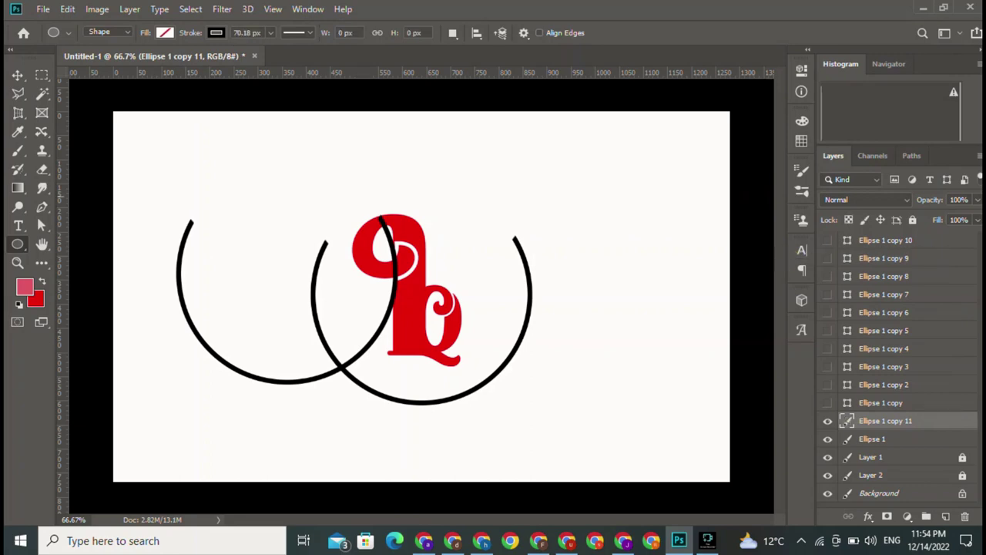
key("v")
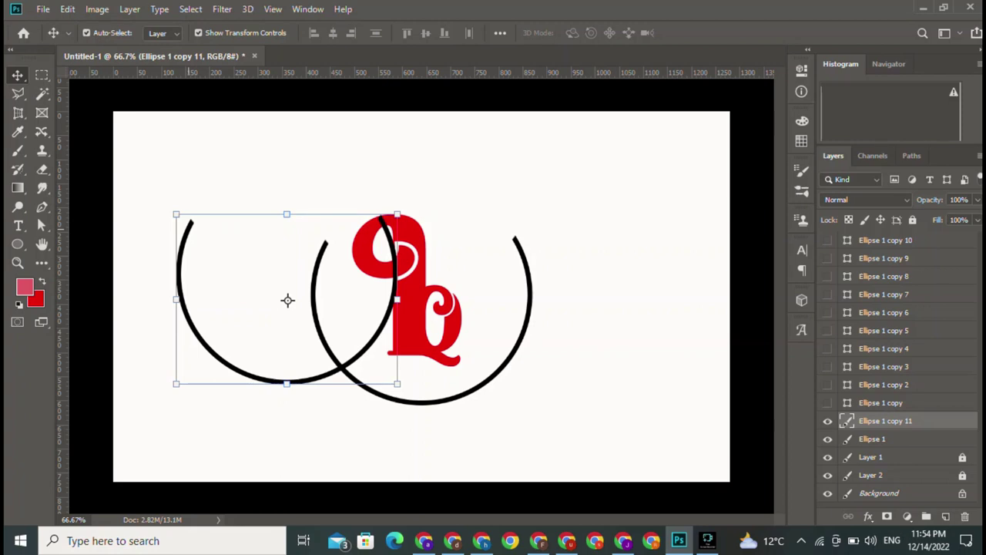
Delete the duplicated left arc and all hidden Ellipse 1 copy layers, then deselect.
key("Delete")
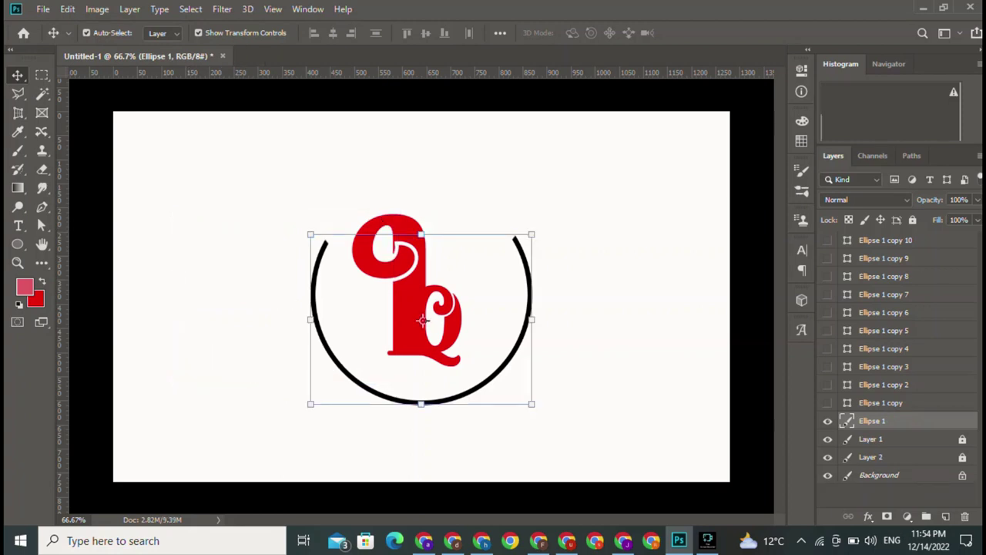
left_click(884, 276)
key("Delete")
key("Delete")
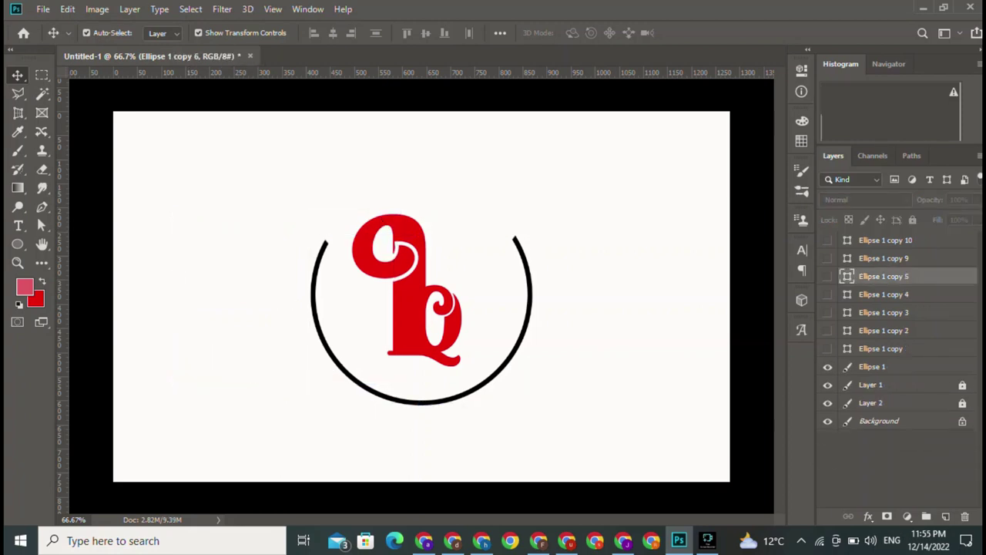
key("Delete")
key("Delete")
key("Delete")
key("Delete")
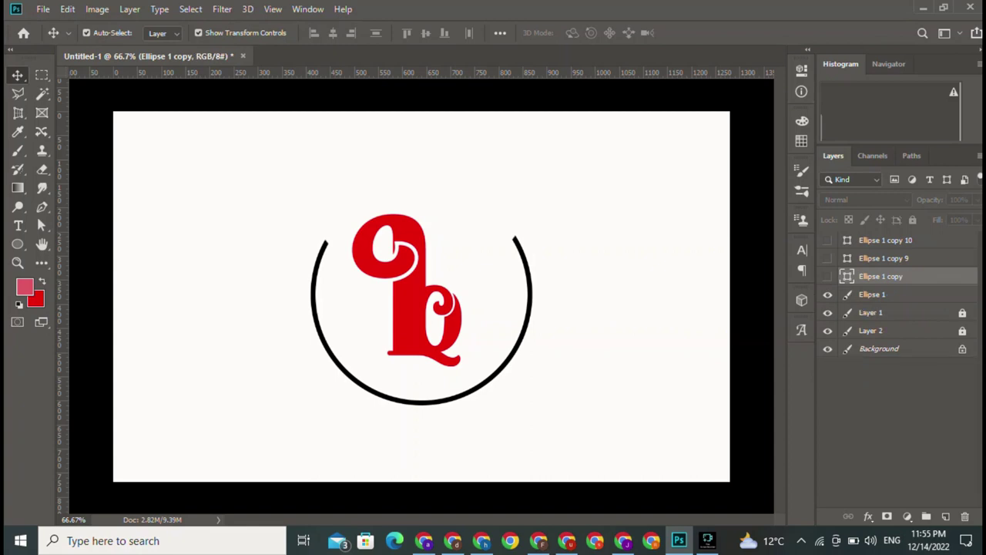
key("Delete")
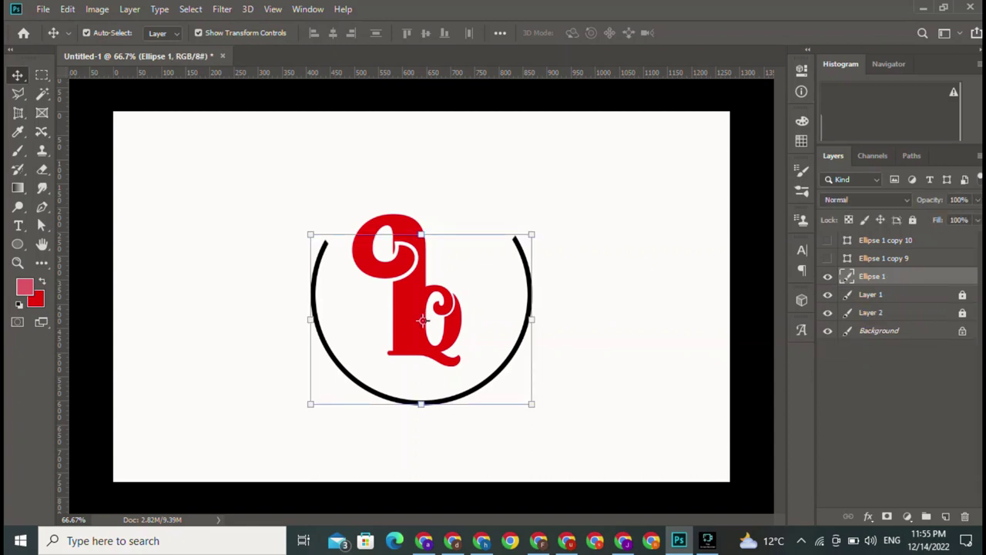
left_click(884, 239)
key("Delete")
key("Delete")
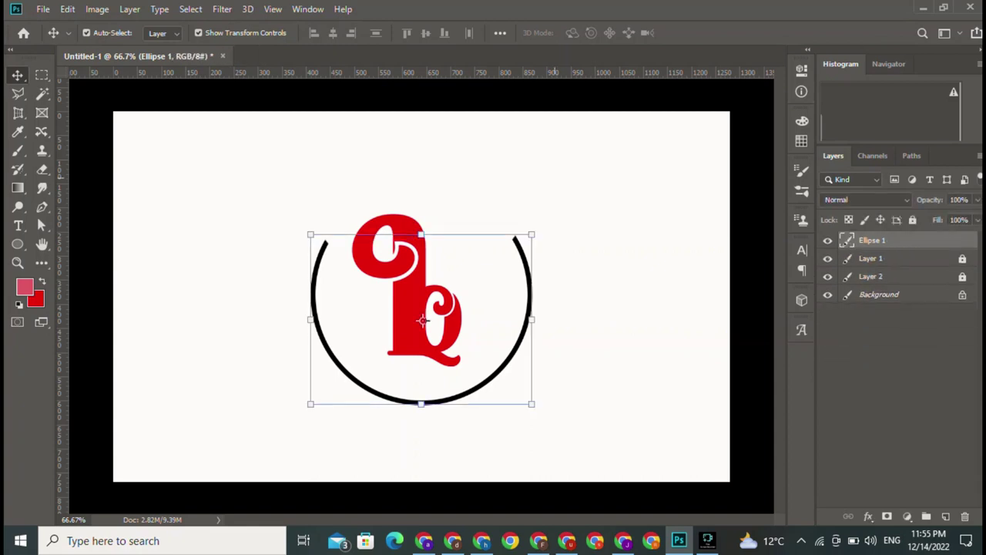
left_click(422, 320)
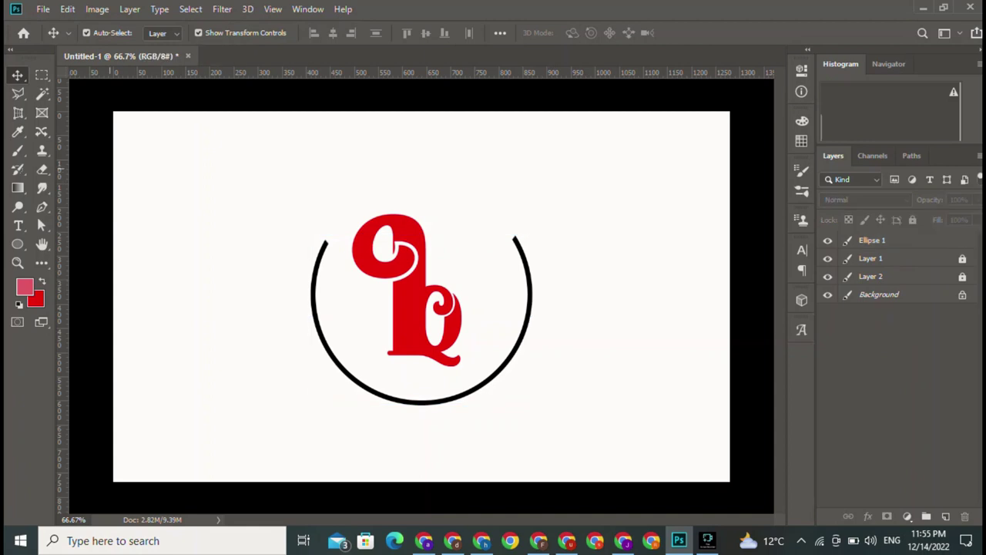
Draw a new circle, Ellipse 2, around the red monogram and thin its stroke.
left_click(17, 243)
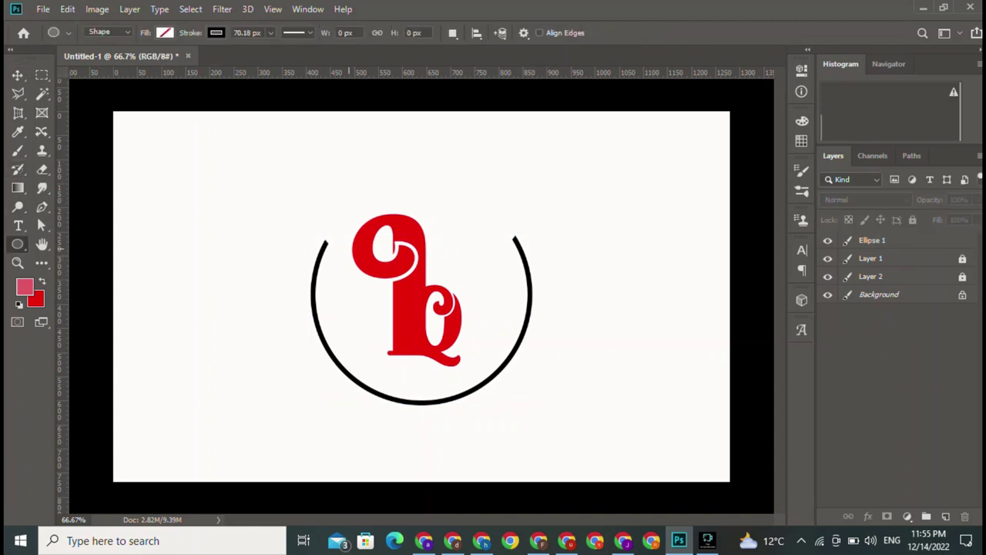
mouse_move(317, 199)
left_mouse_down()
mouse_move(537, 419)
mouse_move(529, 409)
left_mouse_up()
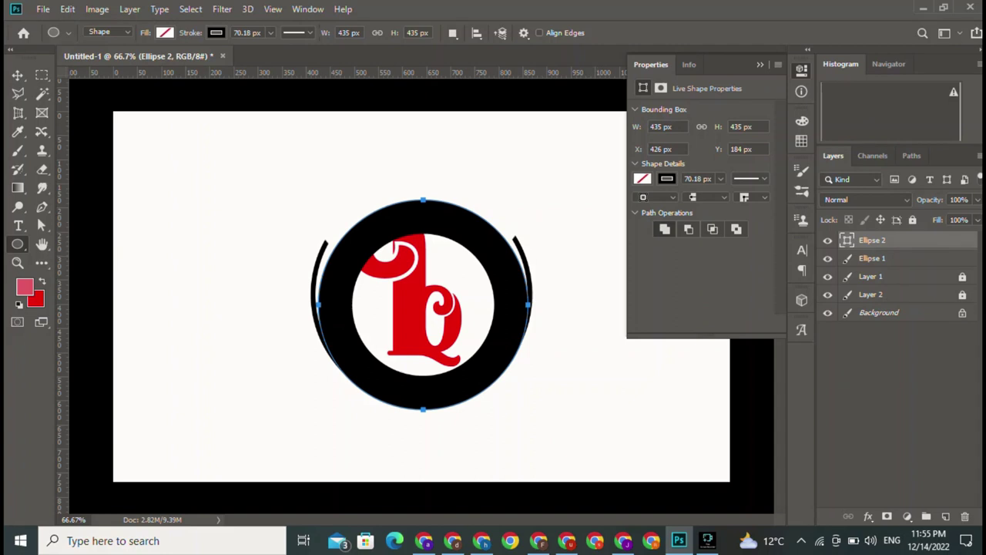
left_click(271, 32)
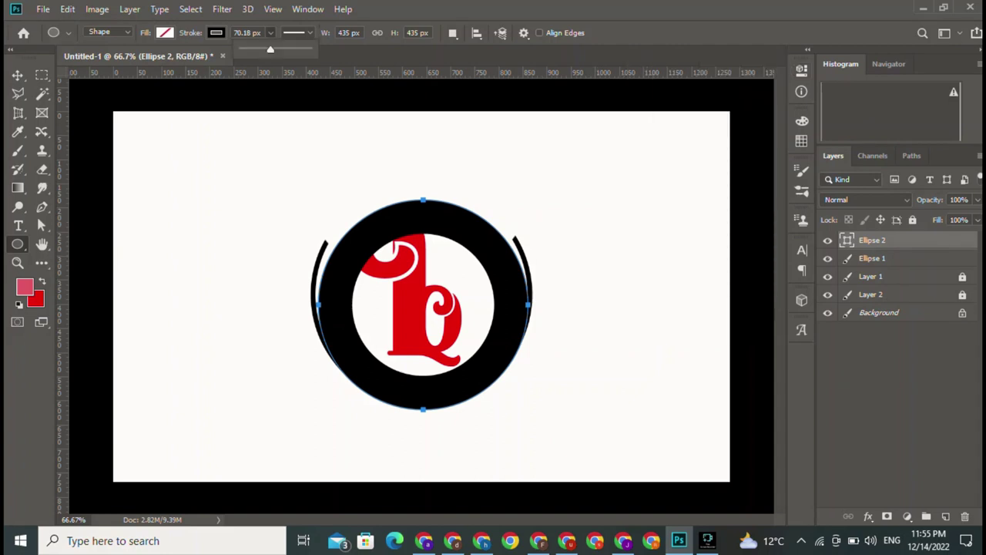
left_click_drag(270, 50, 250, 49)
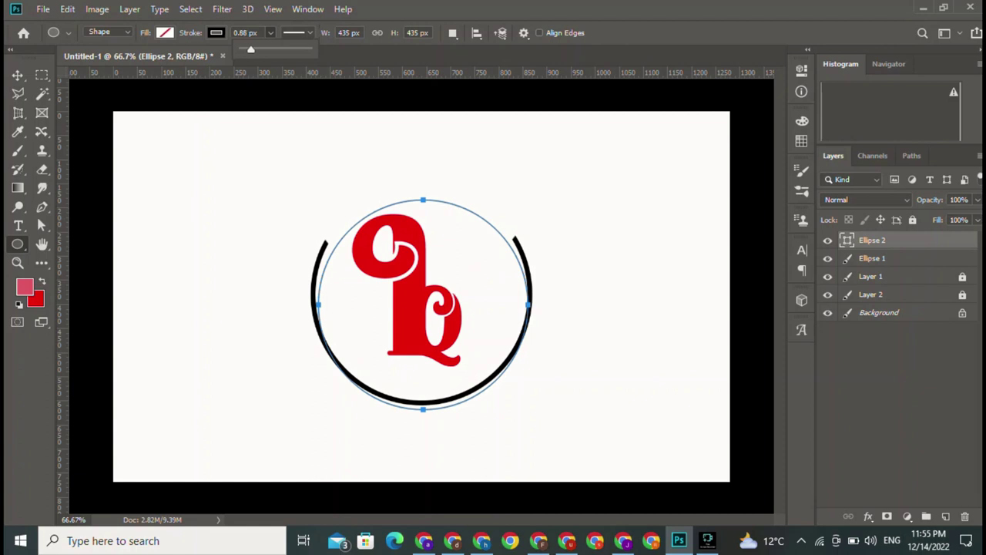
Set Ellipse 2's stroke width to exactly 2 px.
left_click(246, 33)
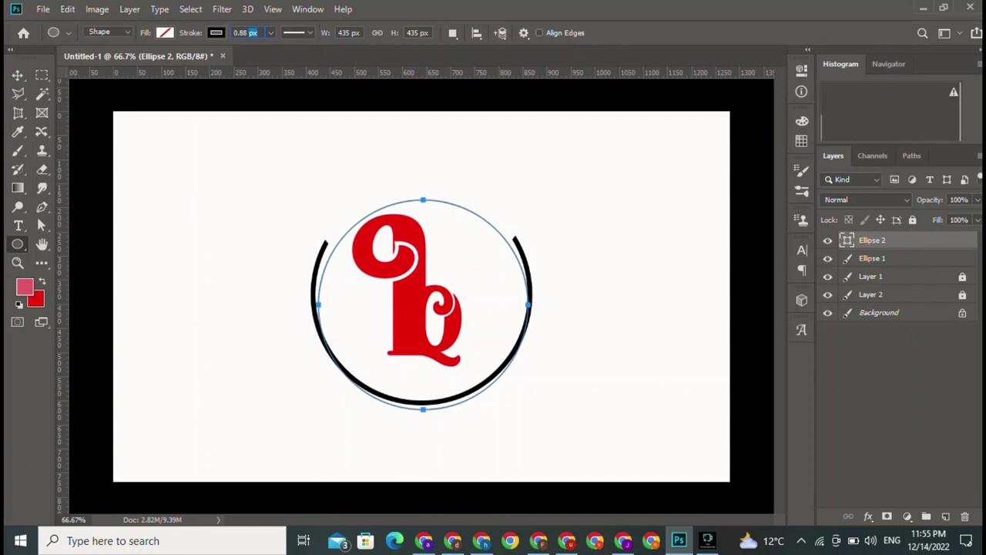
type("1")
left_click(17, 74)
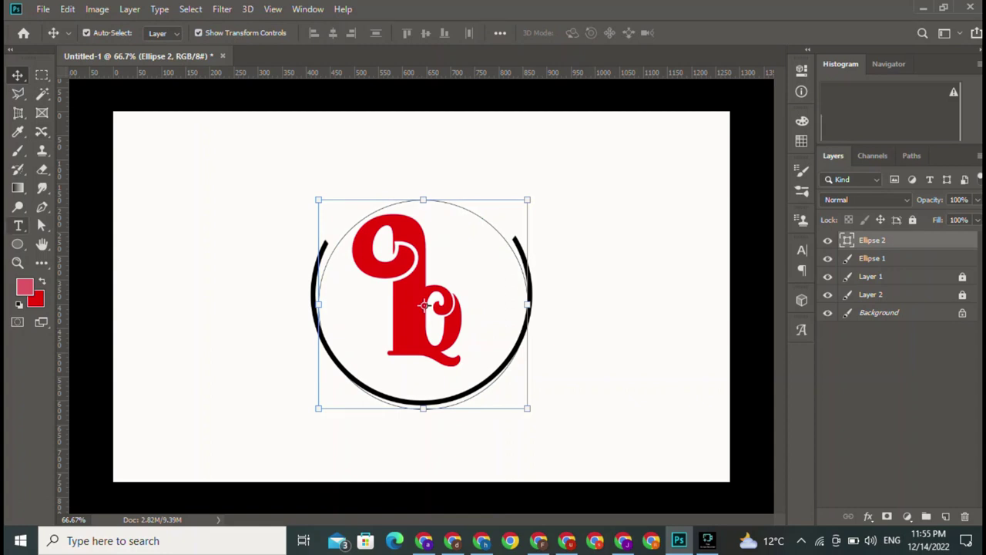
left_click(17, 243)
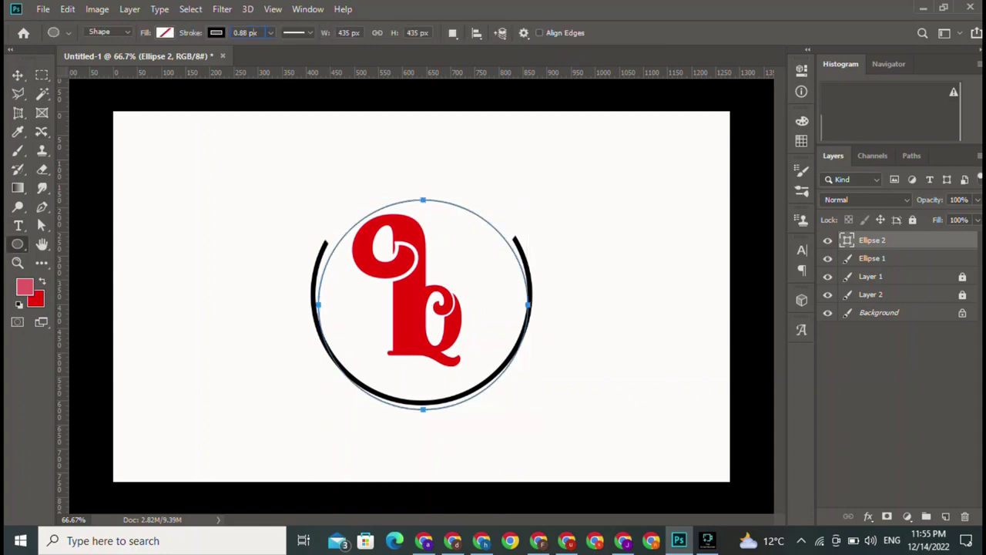
left_click(245, 32)
left_click(271, 33)
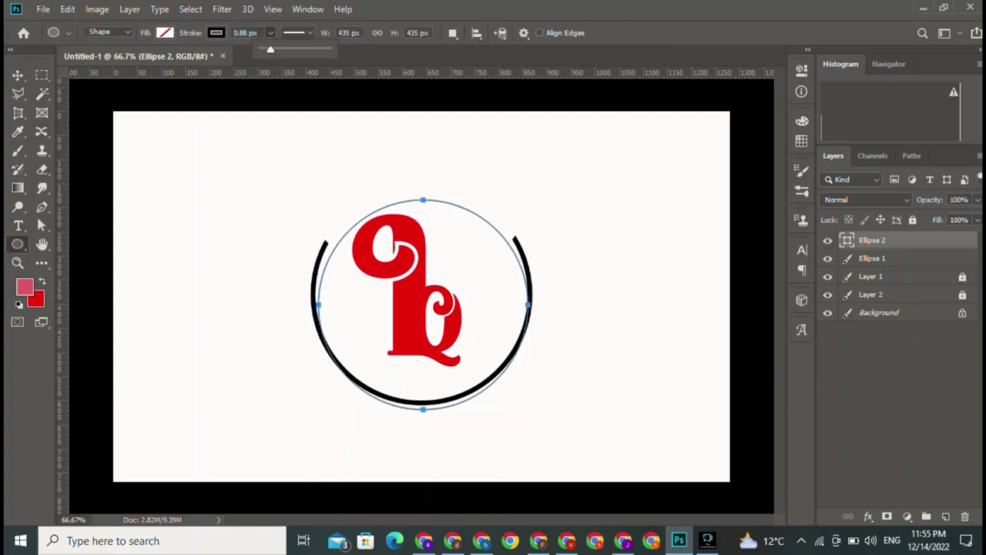
left_click_drag(270, 50, 271, 50)
left_click(245, 32)
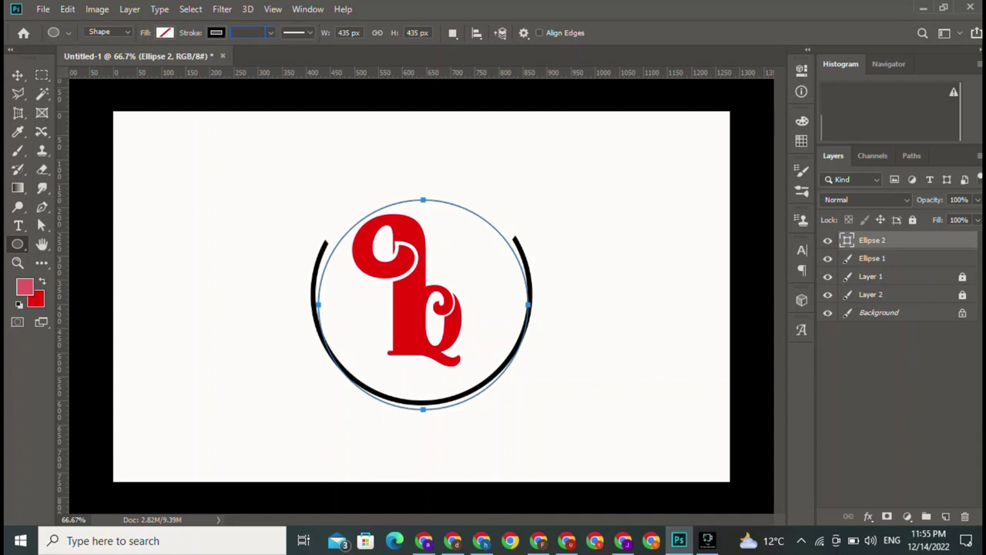
type("2")
key("Return")
key("v")
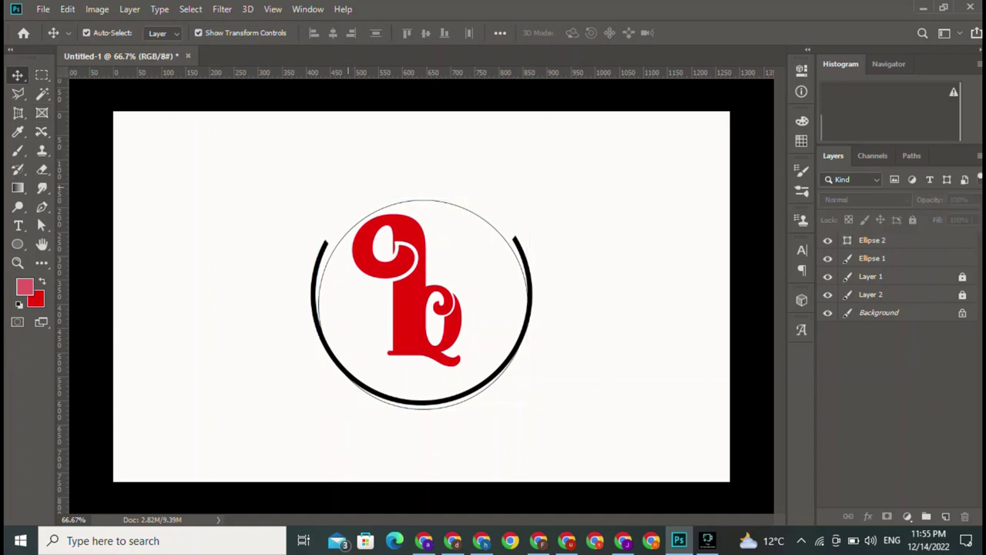
Nudge Ellipse 2 upward with Shift+Up and Up, then one pixel left.
left_click(374, 205)
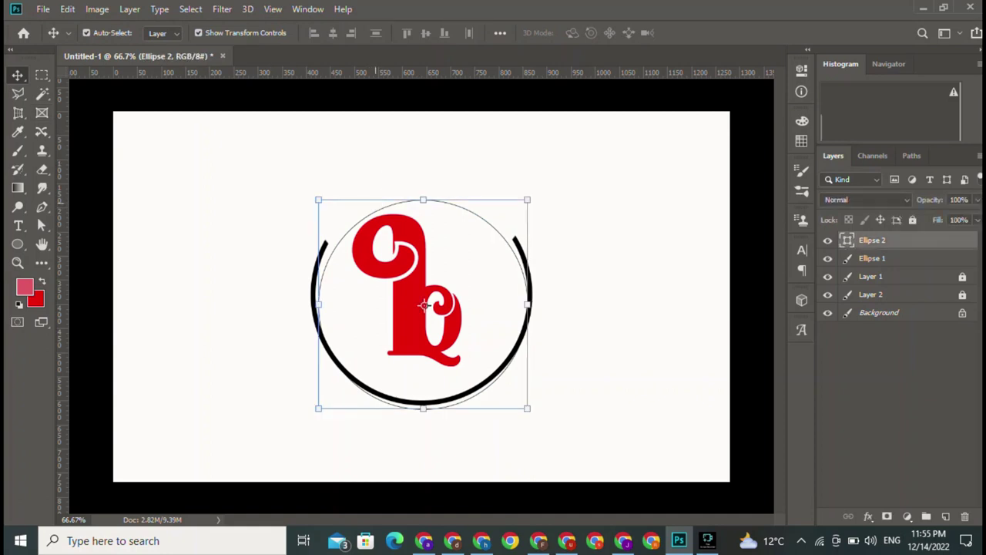
left_click(381, 210)
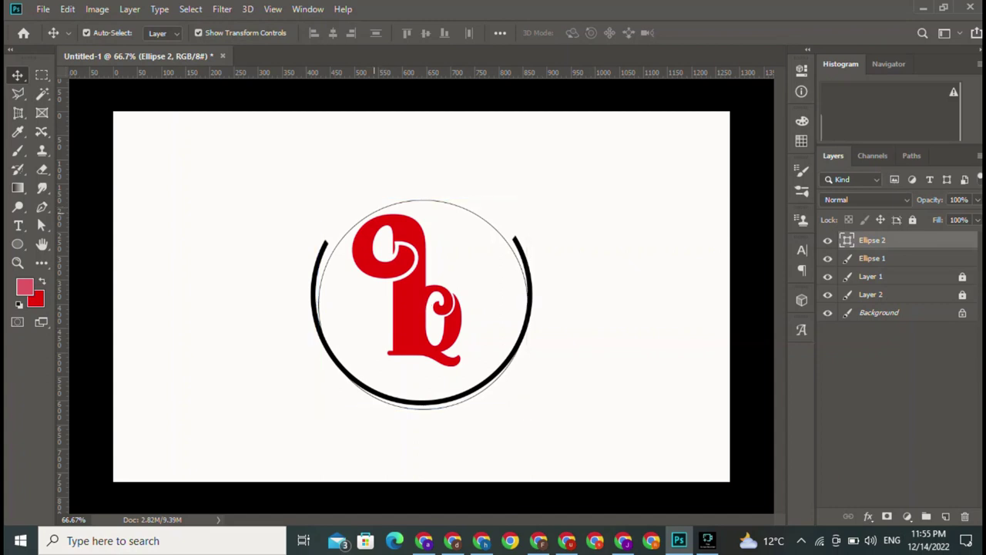
left_click(370, 213)
left_click(381, 204)
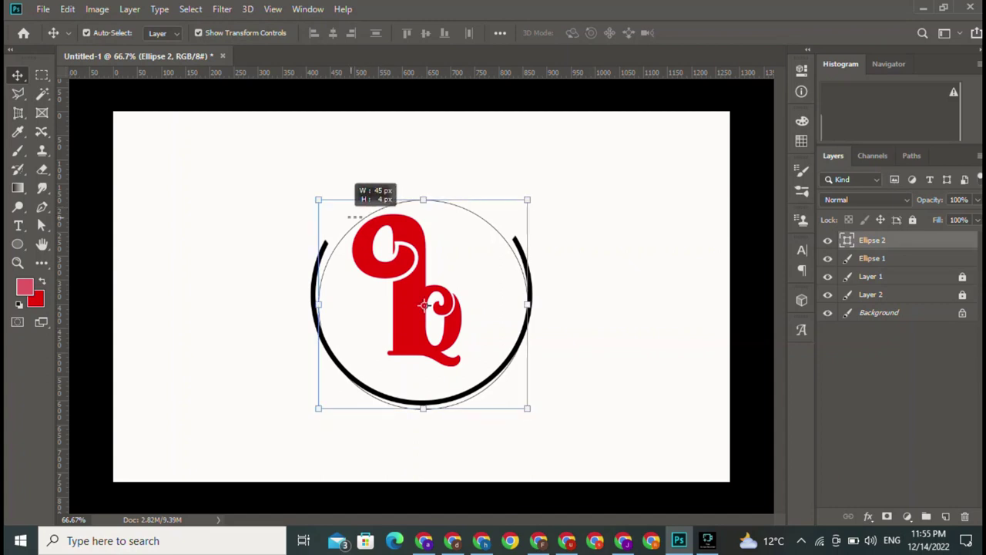
left_click(397, 205)
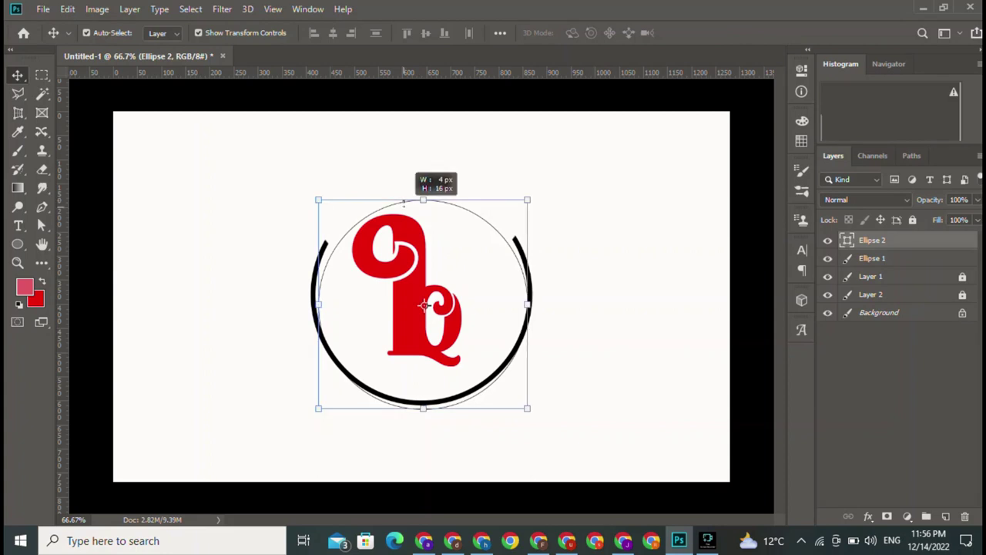
left_click(395, 205)
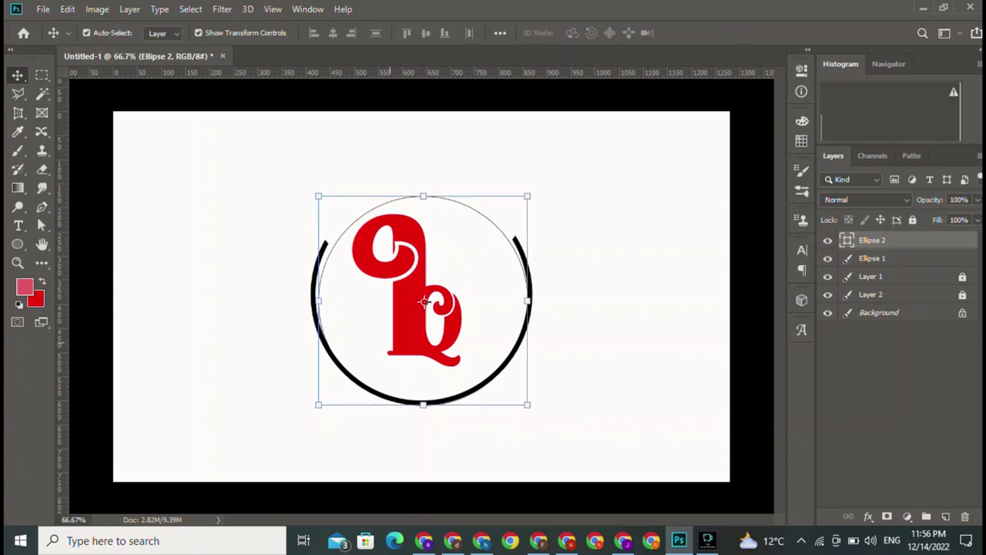
key("shift+Up")
key("shift+Up")
key("Up")
key("Up")
key("Up")
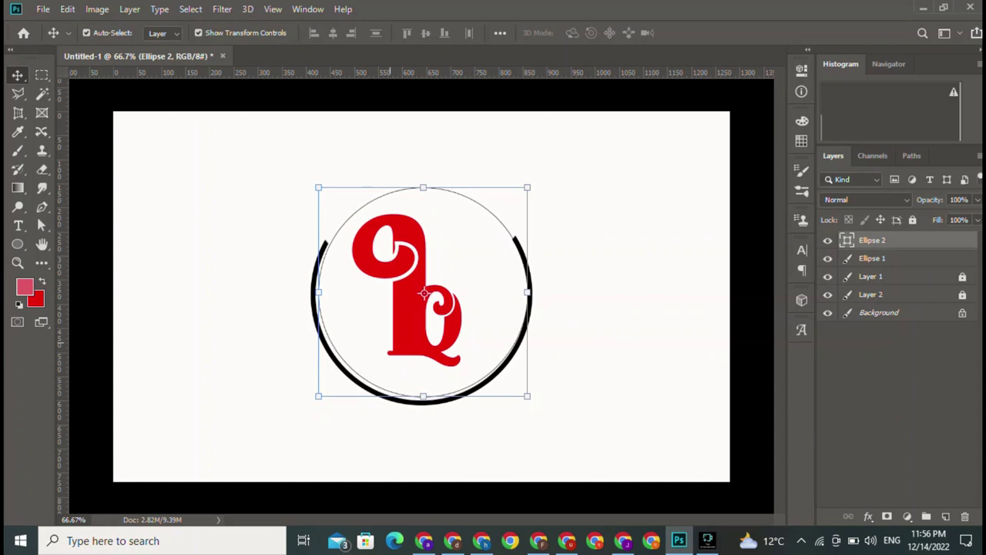
key("Left")
key("Left")
key("Left")
key("Left")
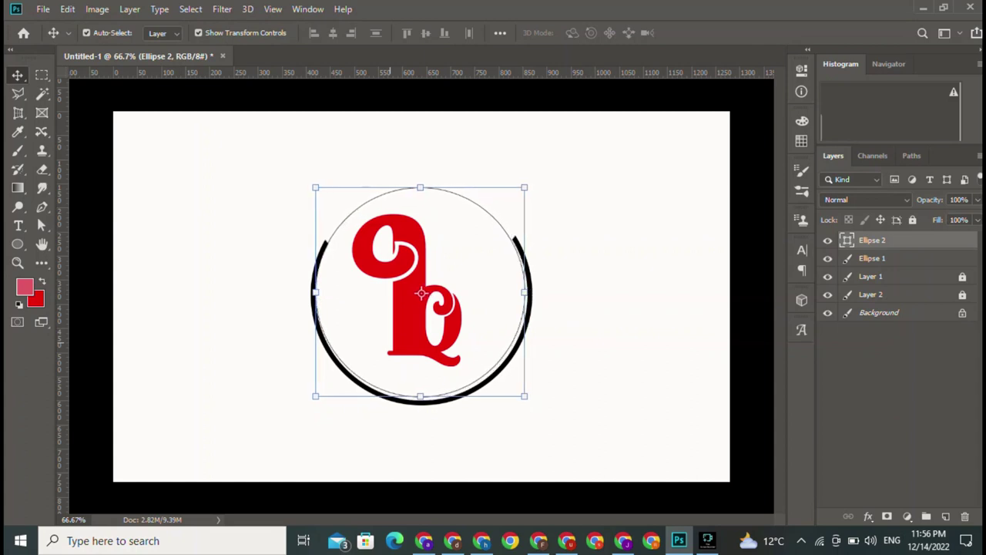
left_click(894, 401)
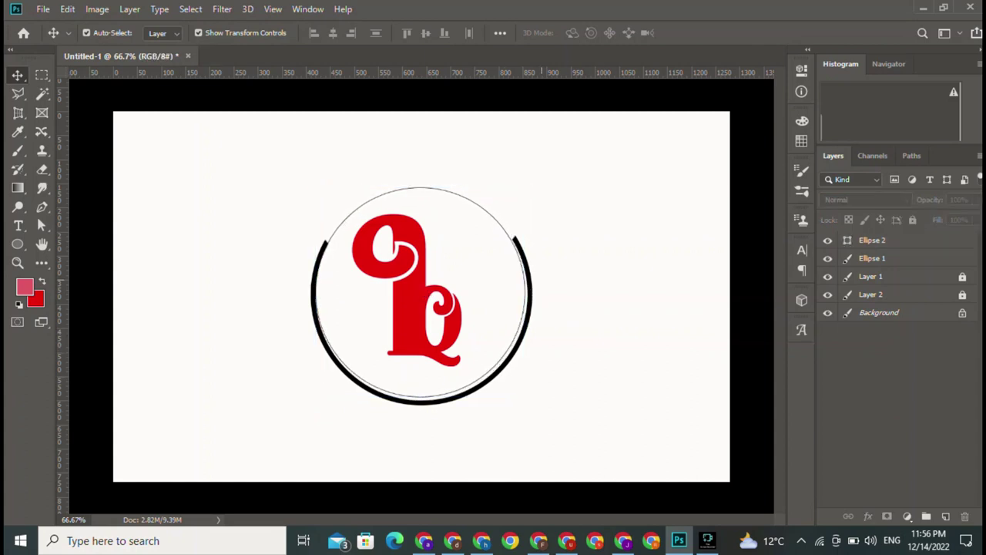
left_click(872, 258)
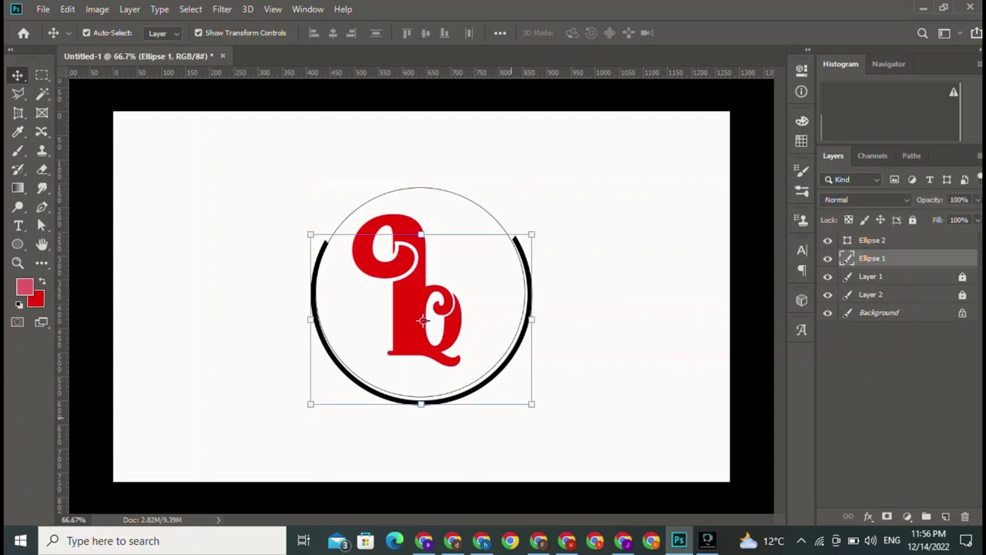
Scale the open black ring down to about 97.7% and commit the transform.
mouse_move(532, 403)
left_mouse_down()
mouse_move(516, 391)
mouse_move(550, 411)
mouse_move(526, 400)
left_mouse_up()
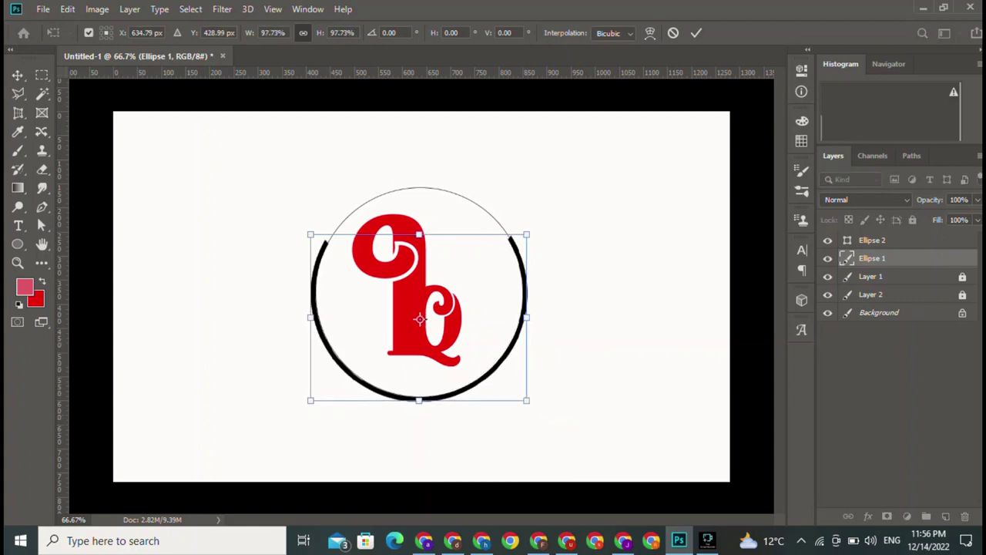
left_click(696, 32)
left_click(436, 97)
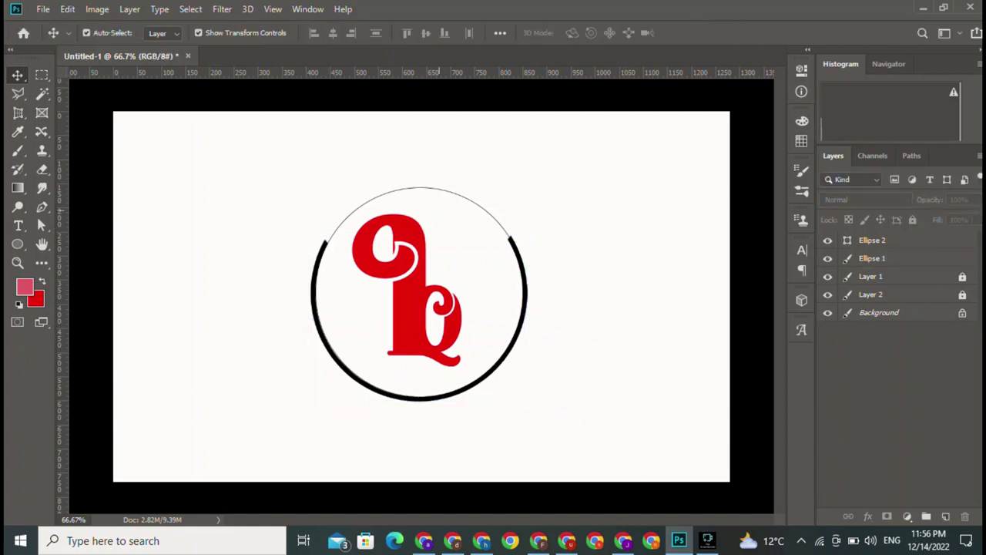
Nudge the ring two pixels right, then minimize Photoshop to the desktop.
left_click(434, 398)
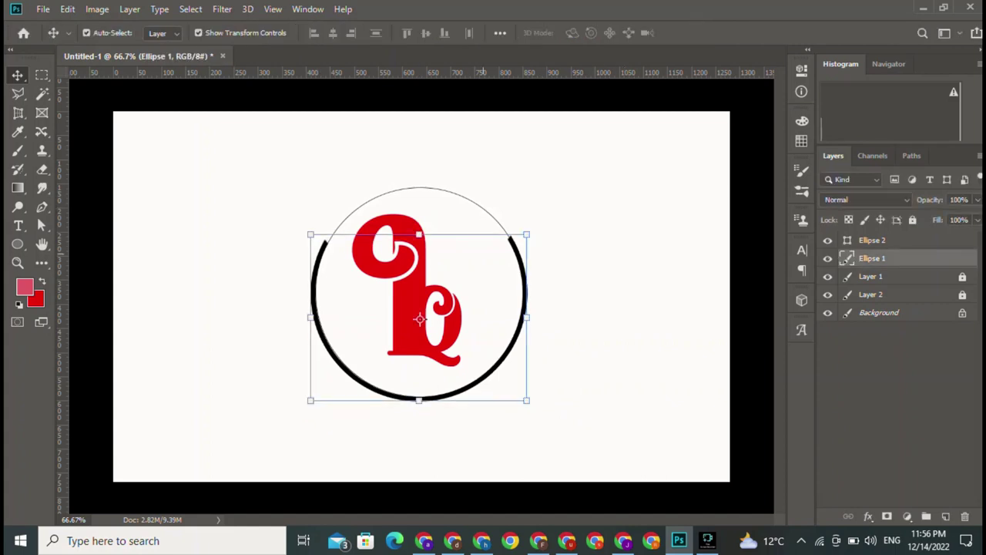
key("Right")
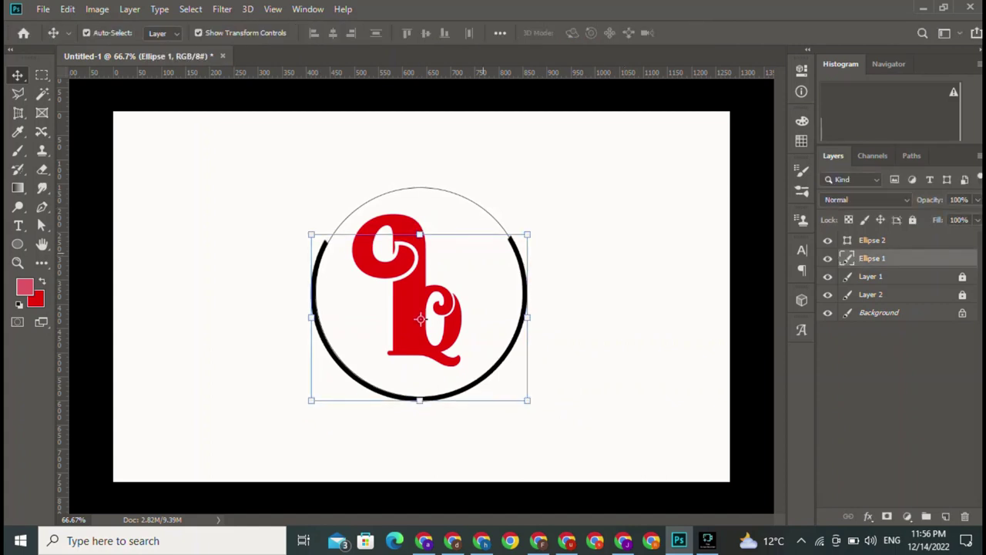
key("Right")
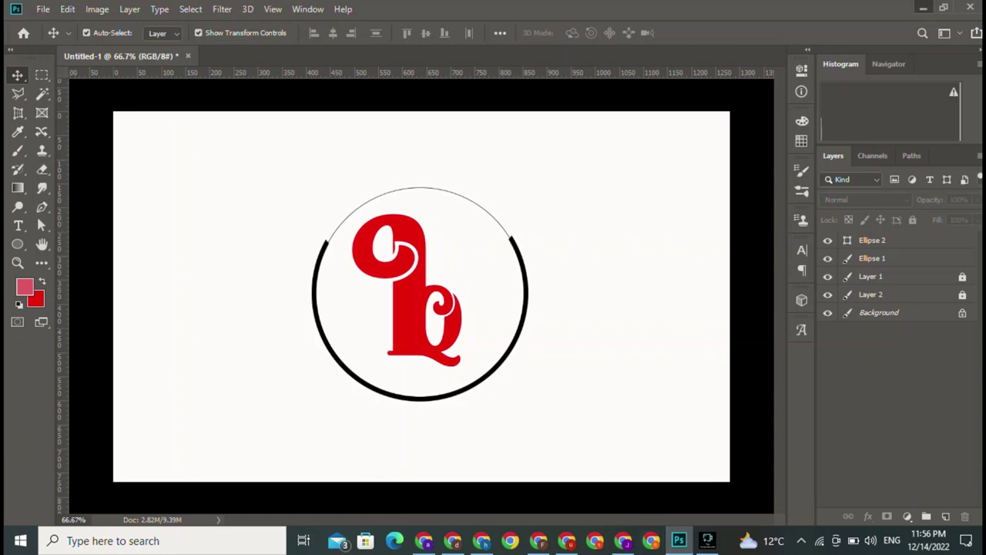
key("super+d")
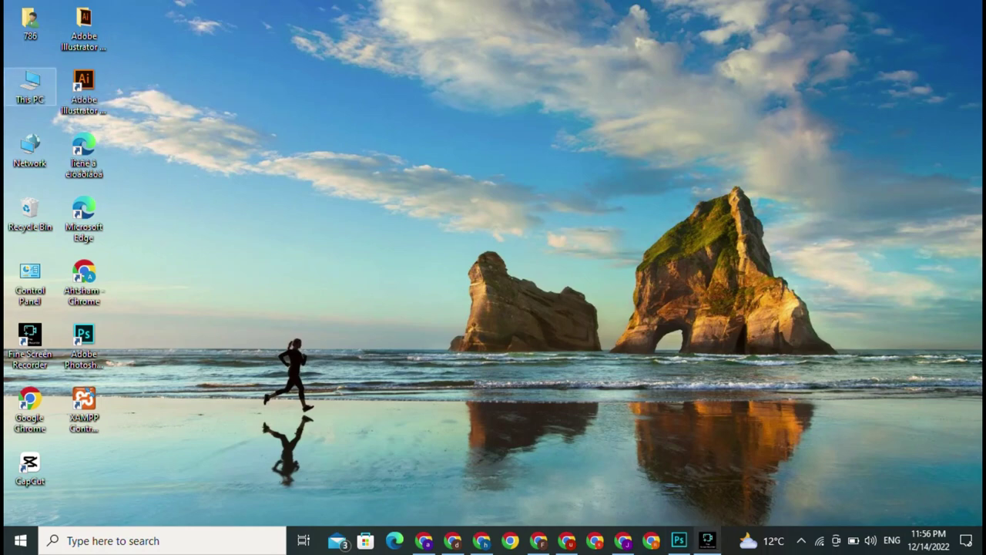
Drag the tiger face logo PNG from New Volume (E:) > winror all into Photoshop.
key("super+e")
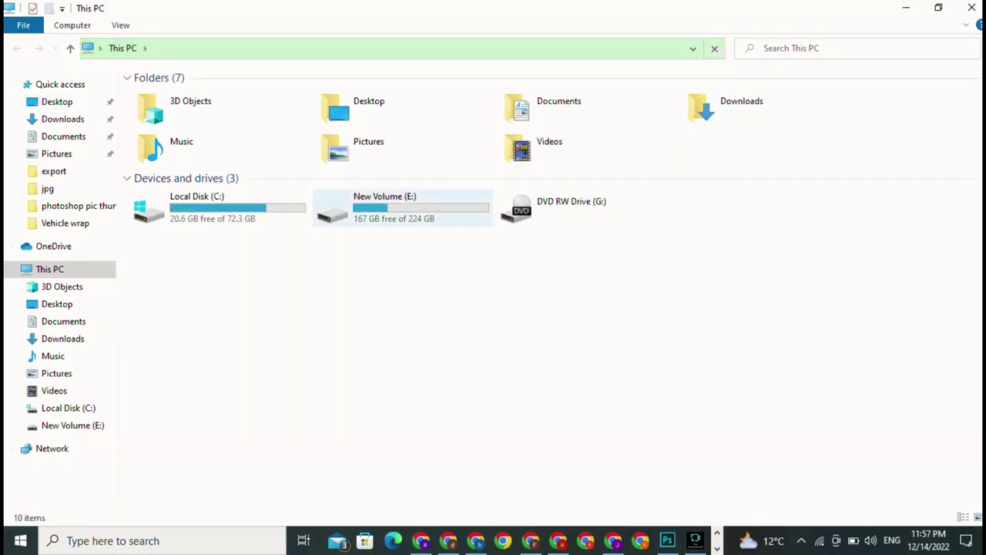
left_click(401, 206)
double_click(400, 206)
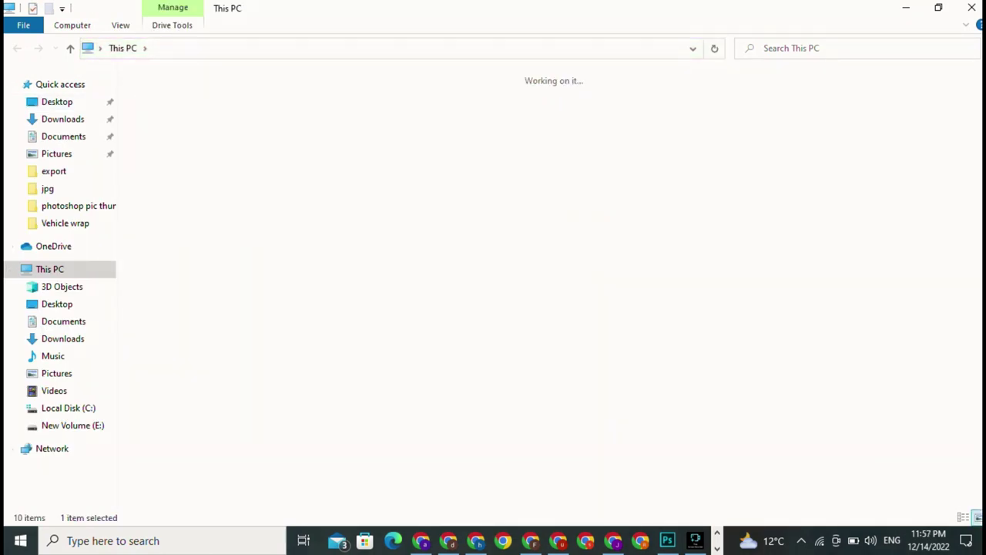
double_click(779, 220)
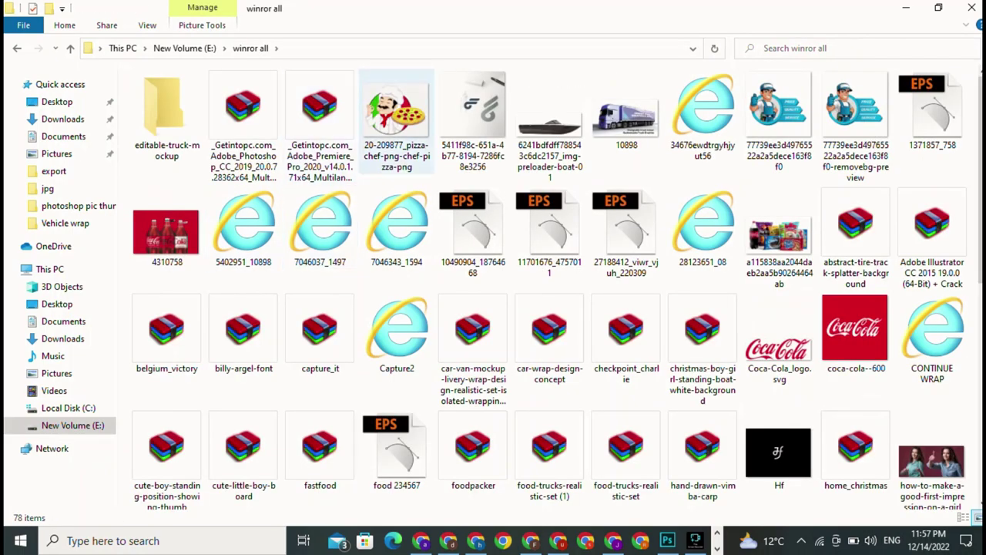
scroll(856, 328, "down", 2)
scroll(856, 327, "down", 3)
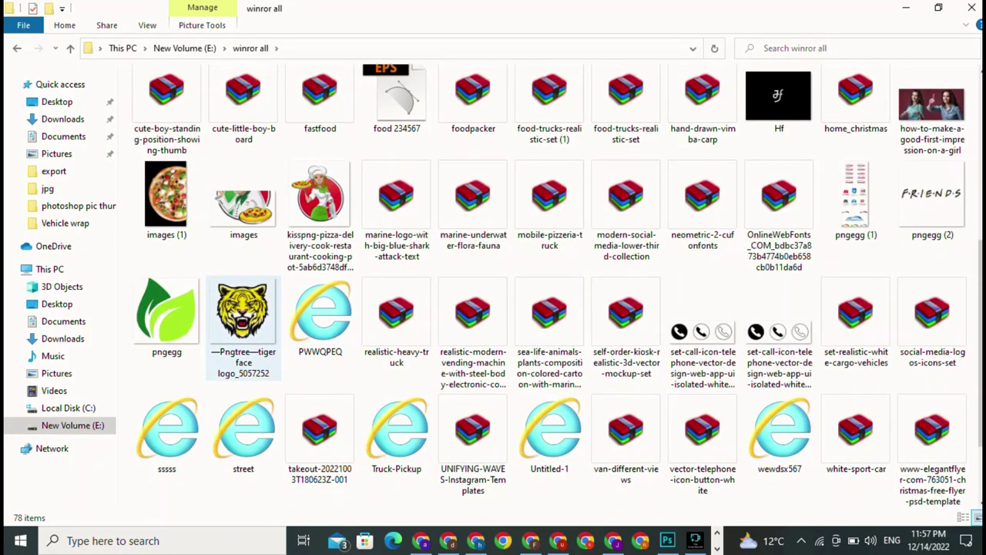
mouse_move(243, 324)
left_mouse_down()
mouse_move(655, 482)
mouse_move(665, 539)
left_mouse_up()
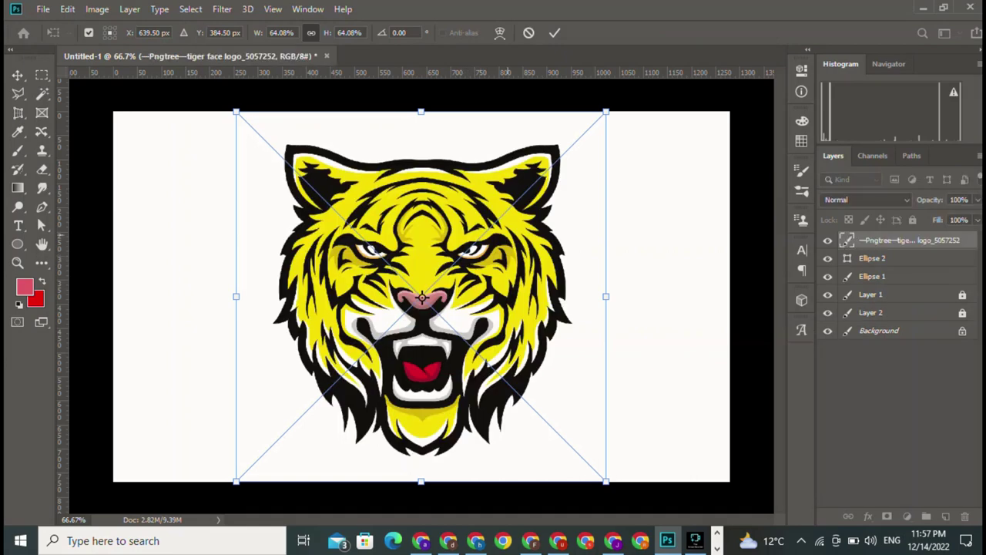
Scale the tiger face image to about 34% and centre it inside the black ring.
left_click_drag(606, 112, 384, 334)
left_click_drag(368, 381, 485, 266)
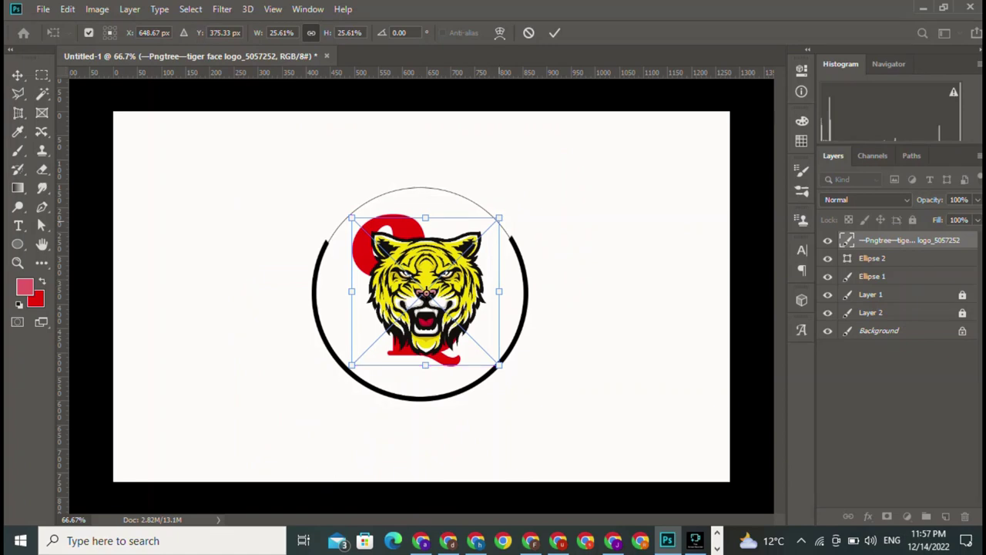
left_click_drag(499, 218, 538, 178)
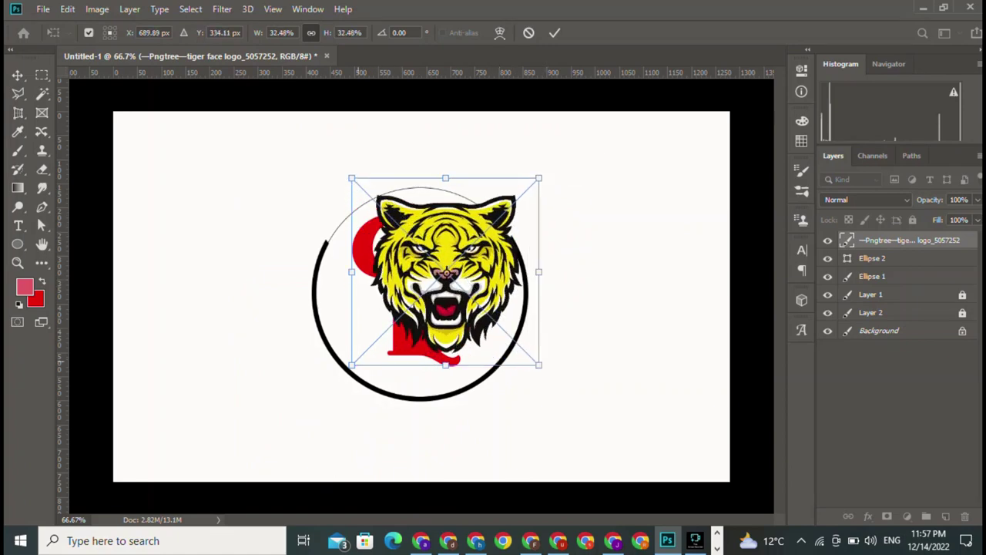
mouse_move(353, 364)
left_mouse_down()
mouse_move(315, 379)
mouse_move(315, 400)
left_mouse_up()
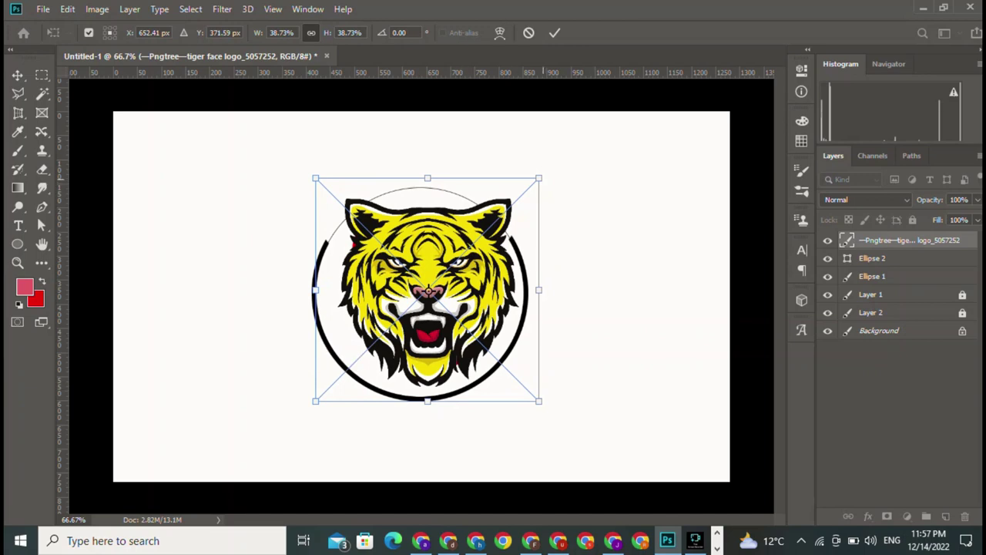
left_click_drag(539, 178, 512, 205)
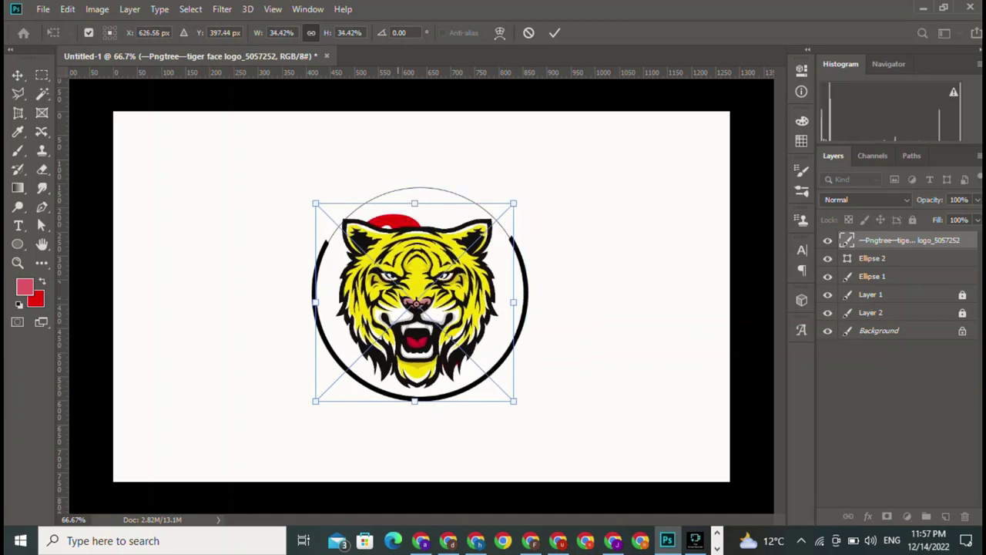
left_click_drag(415, 260, 426, 262)
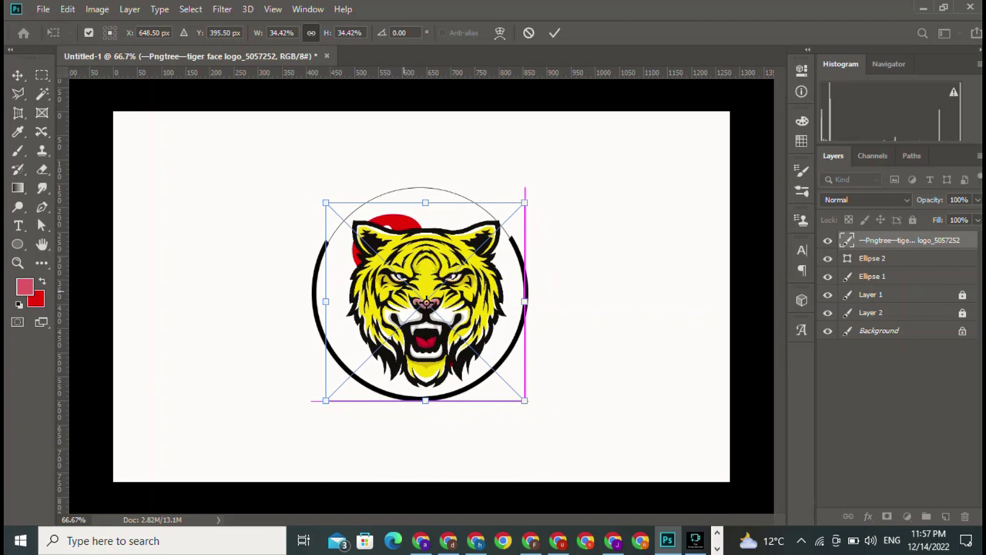
left_click_drag(416, 260, 411, 260)
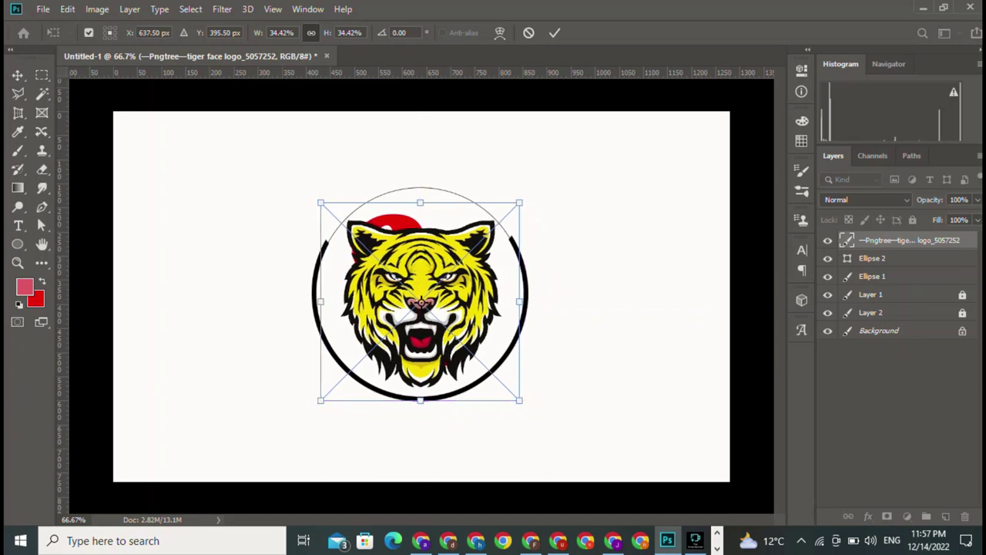
key("Return")
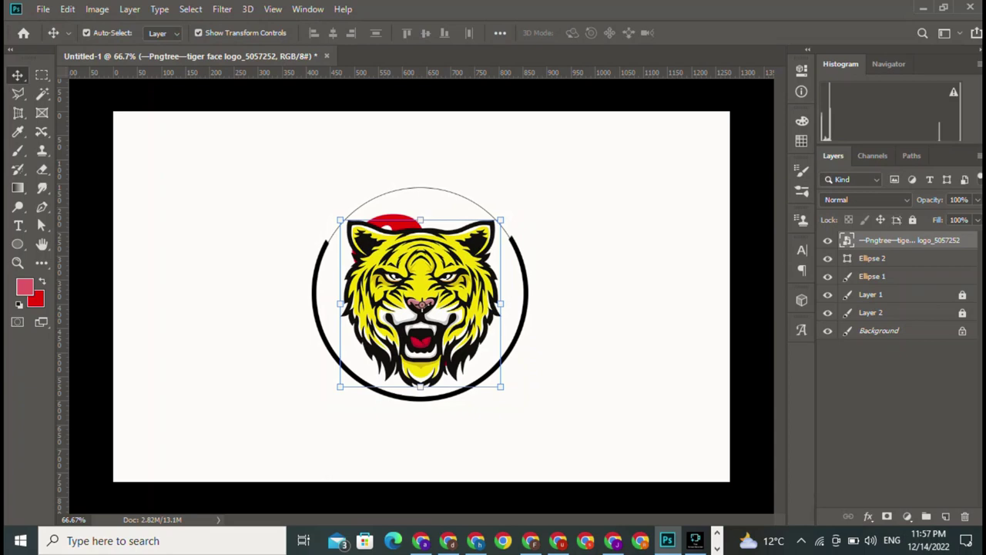
Set the tiger face layer's opacity to 30%, then deselect it.
key("BackSpace")
type("30")
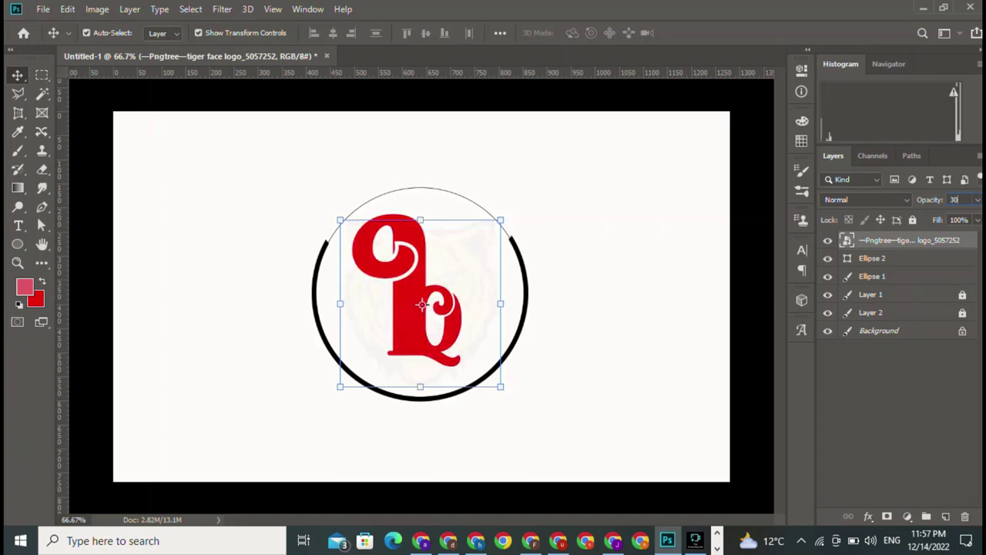
key("Return")
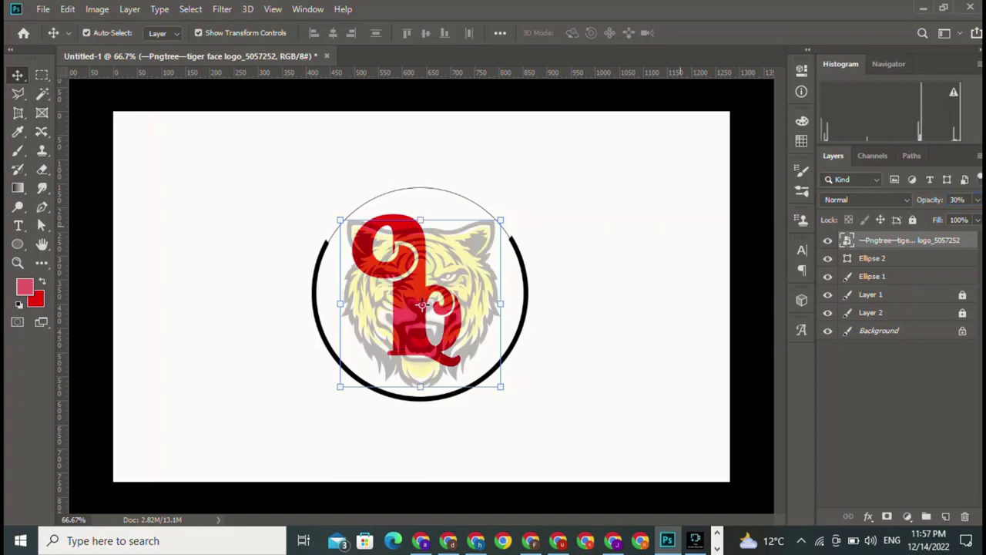
left_click(632, 308)
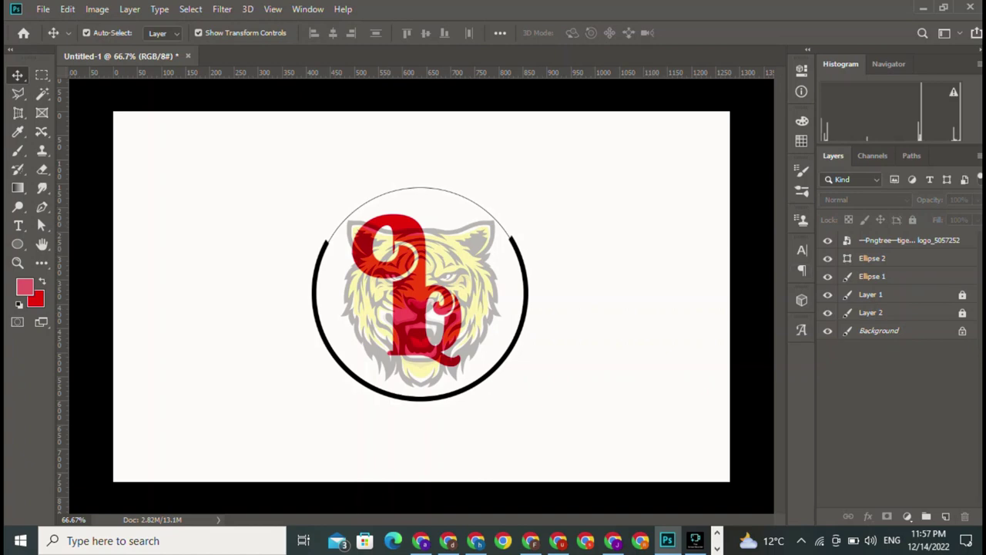
Unlock Layer 1 and Layer 2 and stack them above the tiger layer.
left_click(962, 294)
left_click(962, 312)
left_click_drag(871, 294, 870, 234)
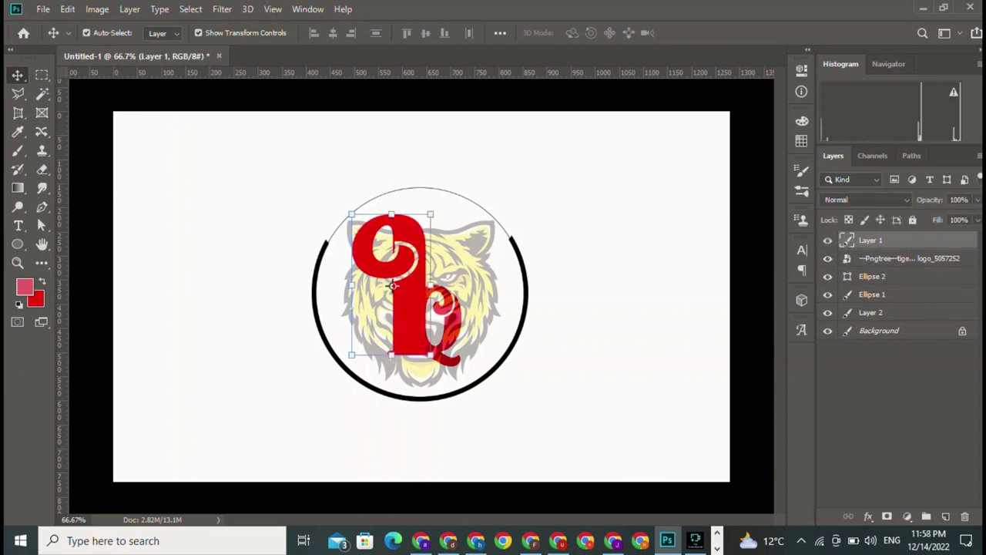
left_click_drag(871, 312, 871, 253)
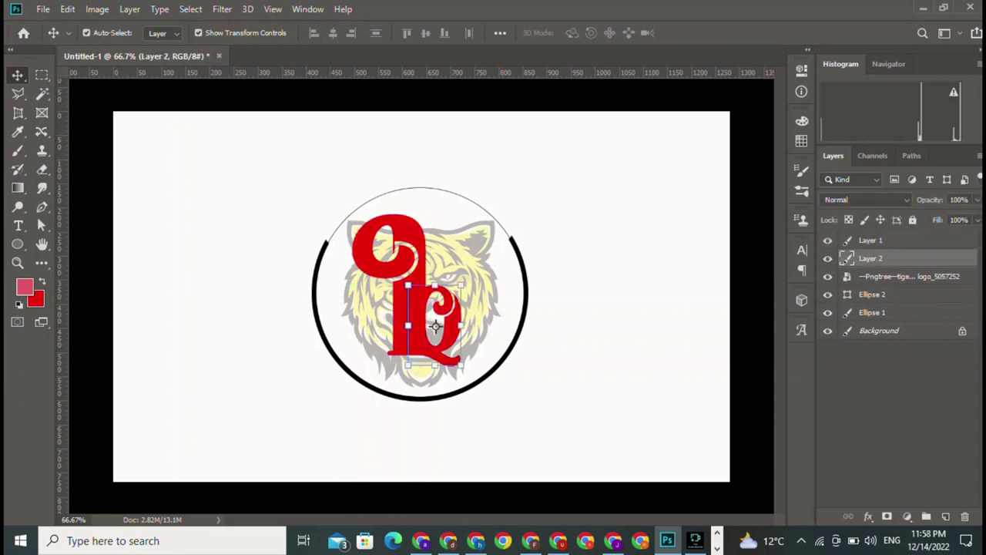
left_click(447, 154)
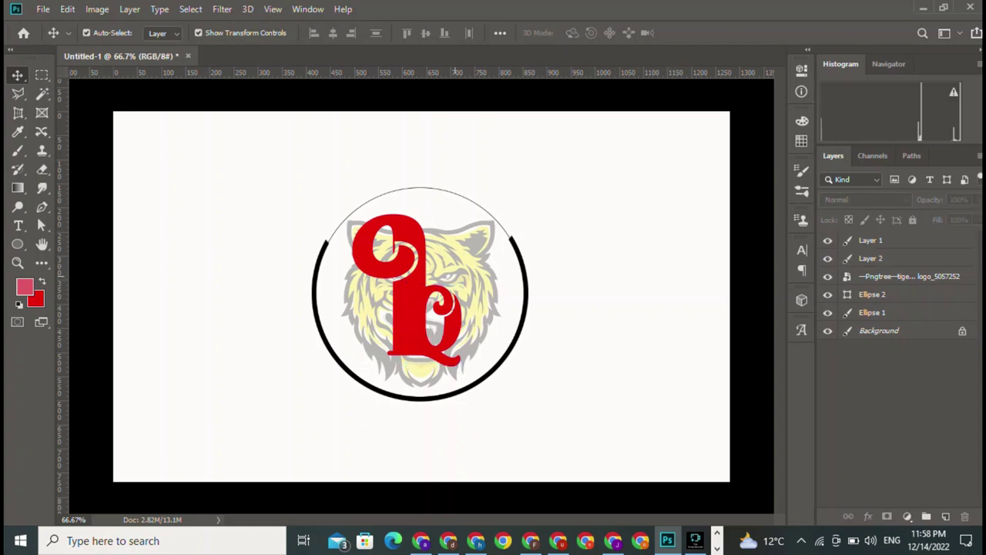
Nudge the tiger face layer slightly within the ring.
left_click(909, 276)
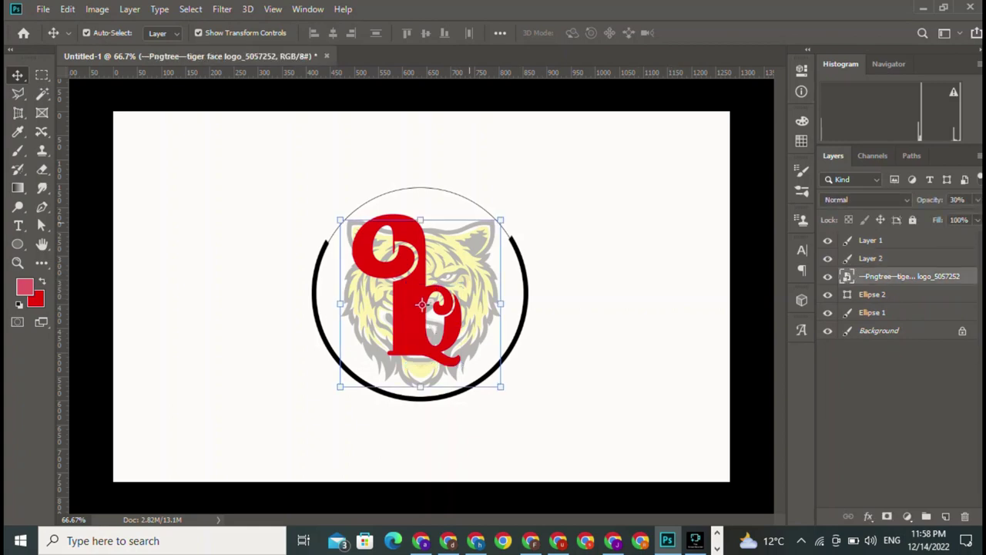
mouse_move(493, 220)
left_mouse_down()
mouse_move(494, 208)
mouse_move(463, 222)
left_mouse_up()
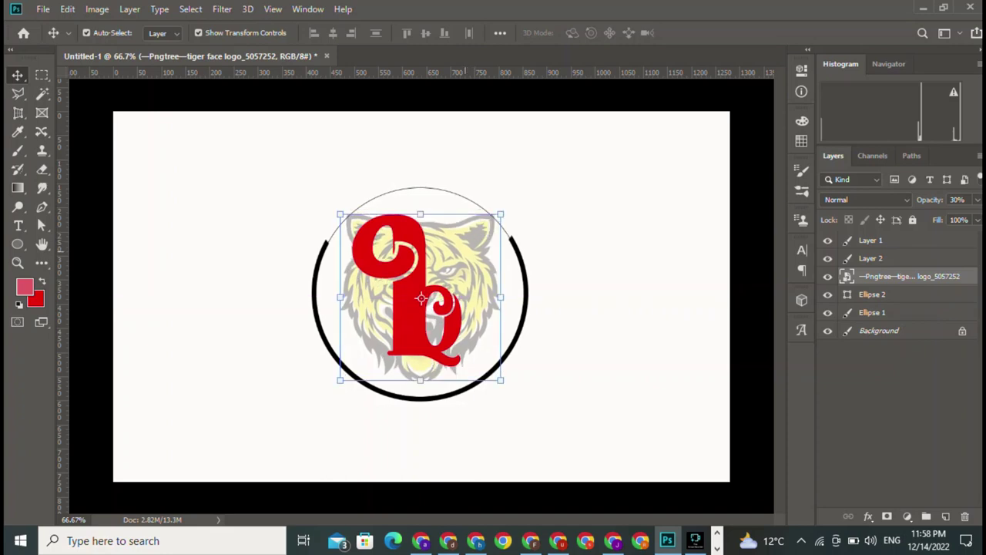
left_click(594, 292)
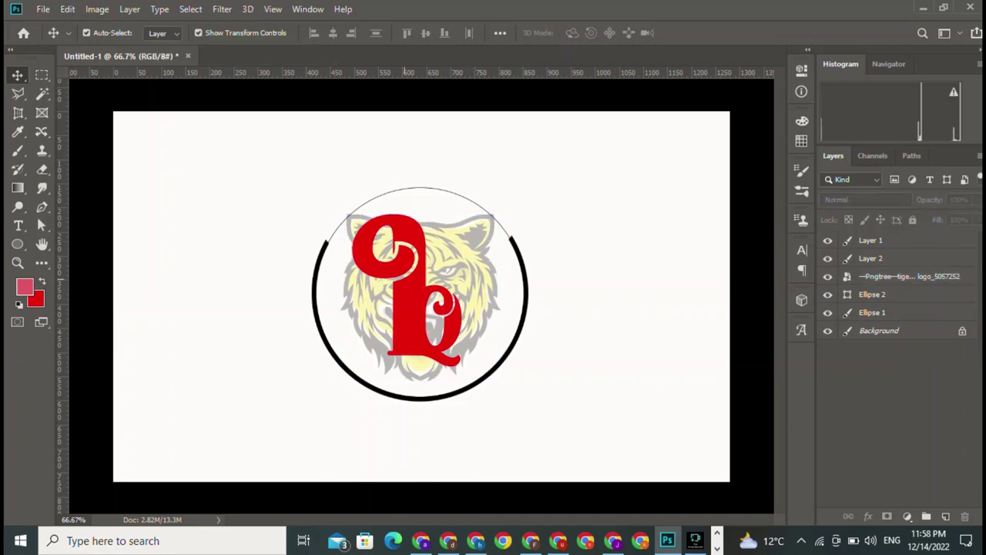
Set the Layer 1 red letter to 90% opacity.
left_click(391, 285)
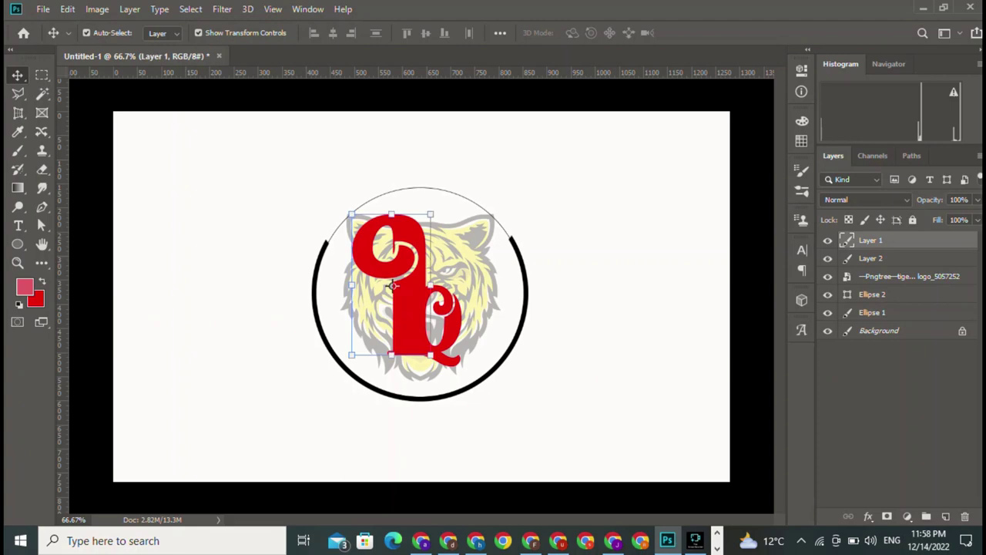
key("0")
type("90")
left_click(894, 424)
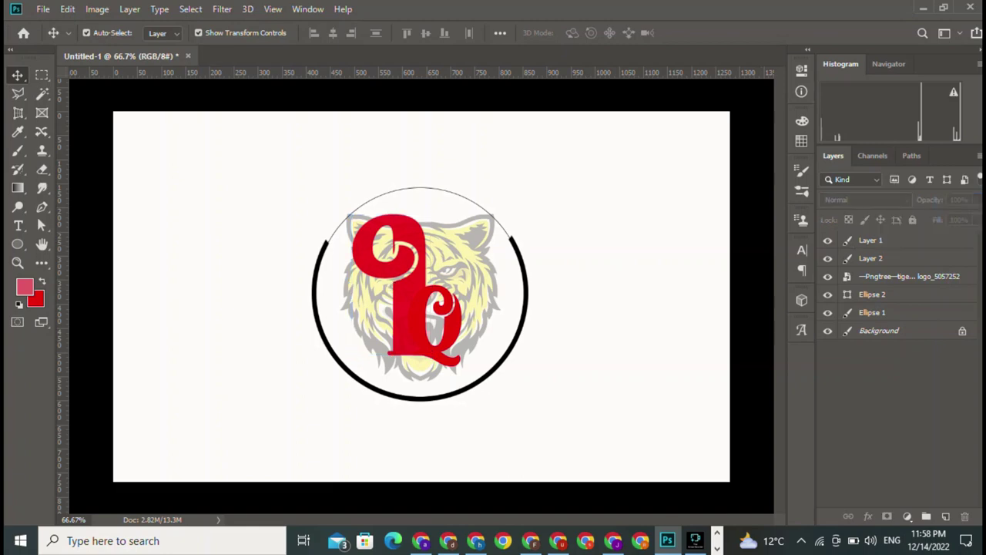